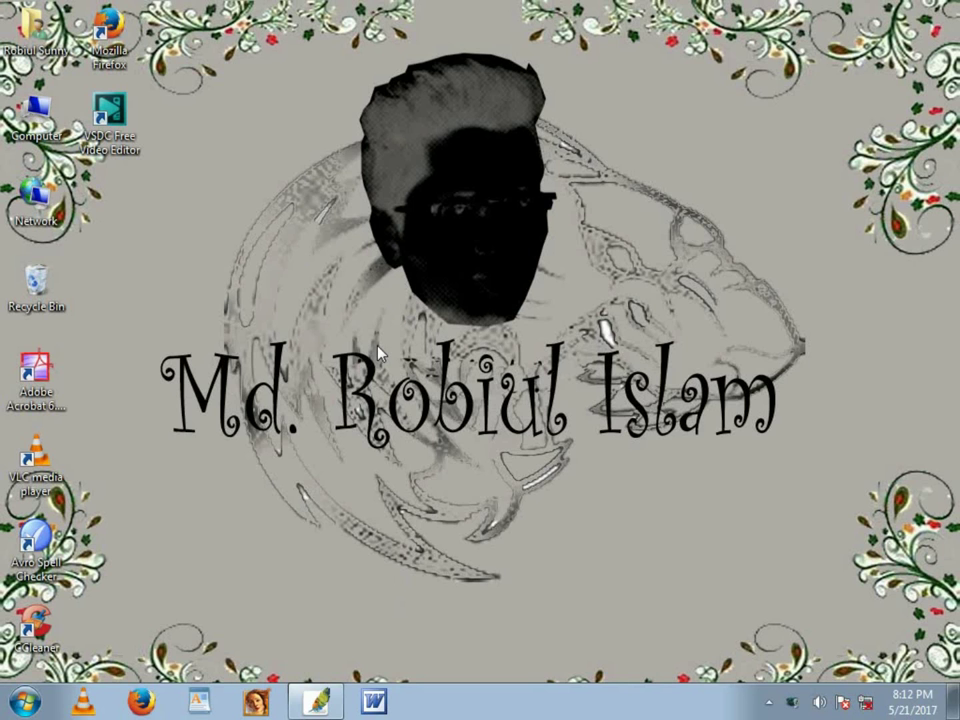
Bring the blue-background portrait kjfhsdjhcv.jpg back up and start closing it.
{"action": "left_click", "coordinate": [318, 700]}
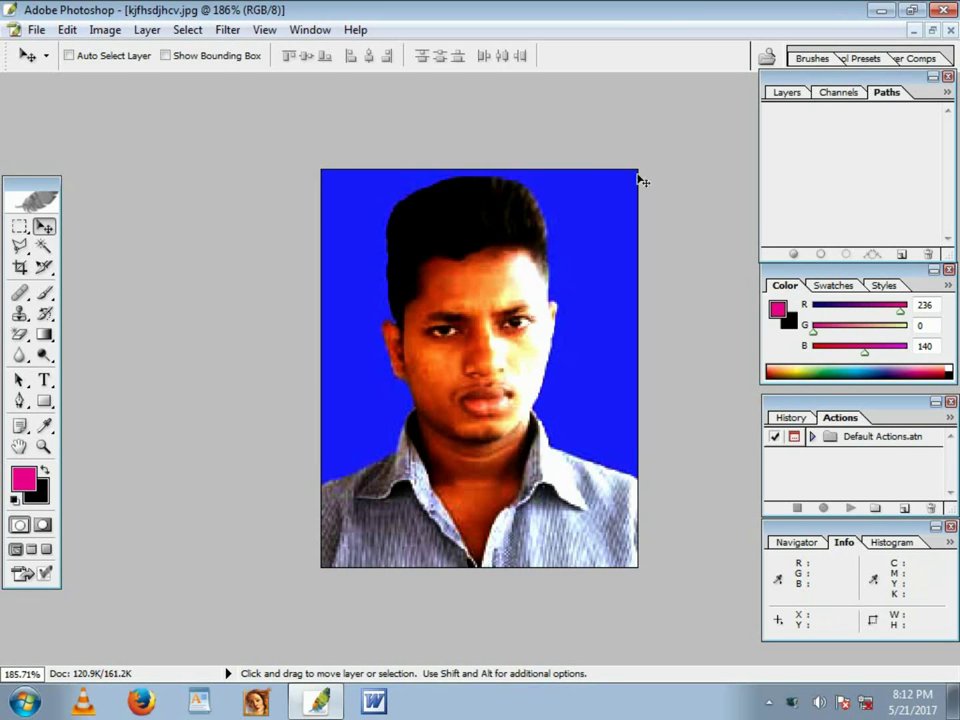
{"action": "scroll", "coordinate": [470, 238], "scroll_direction": "down", "scroll_amount": 1}
{"action": "scroll", "coordinate": [470, 238], "scroll_direction": "up", "scroll_amount": 2}
{"action": "scroll", "coordinate": [470, 238], "scroll_direction": "down", "scroll_amount": 1}
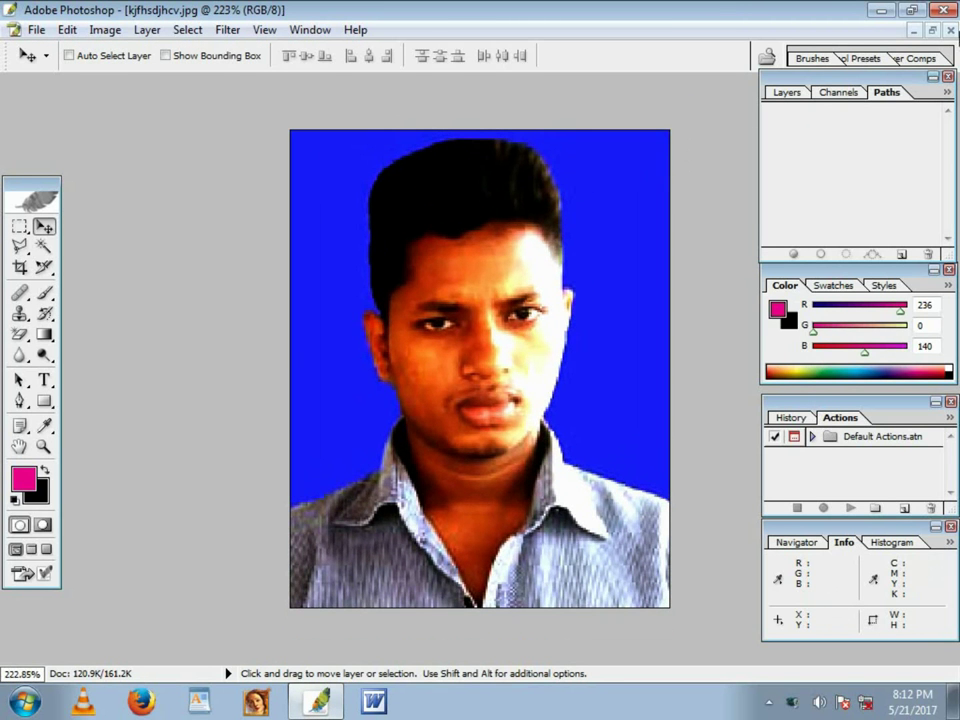
{"action": "left_click", "coordinate": [941, 30]}
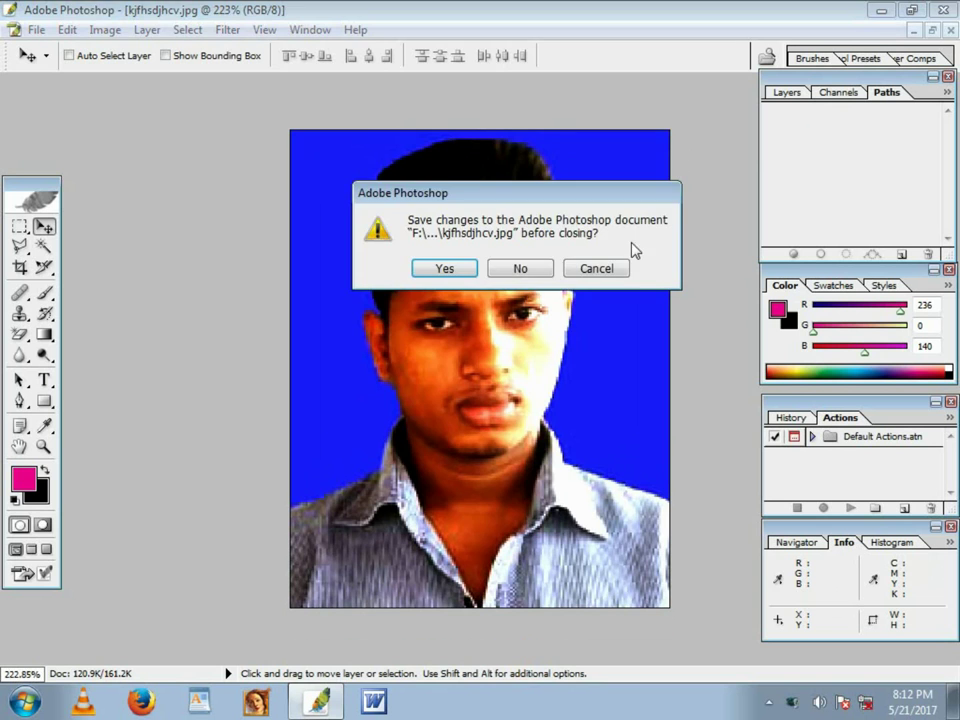
Discard changes to kjfhsdjhcv.jpg and open the cyan-background headshot from the personal photos folder.
{"action": "left_click", "coordinate": [520, 268]}
{"action": "left_click", "coordinate": [15, 29]}
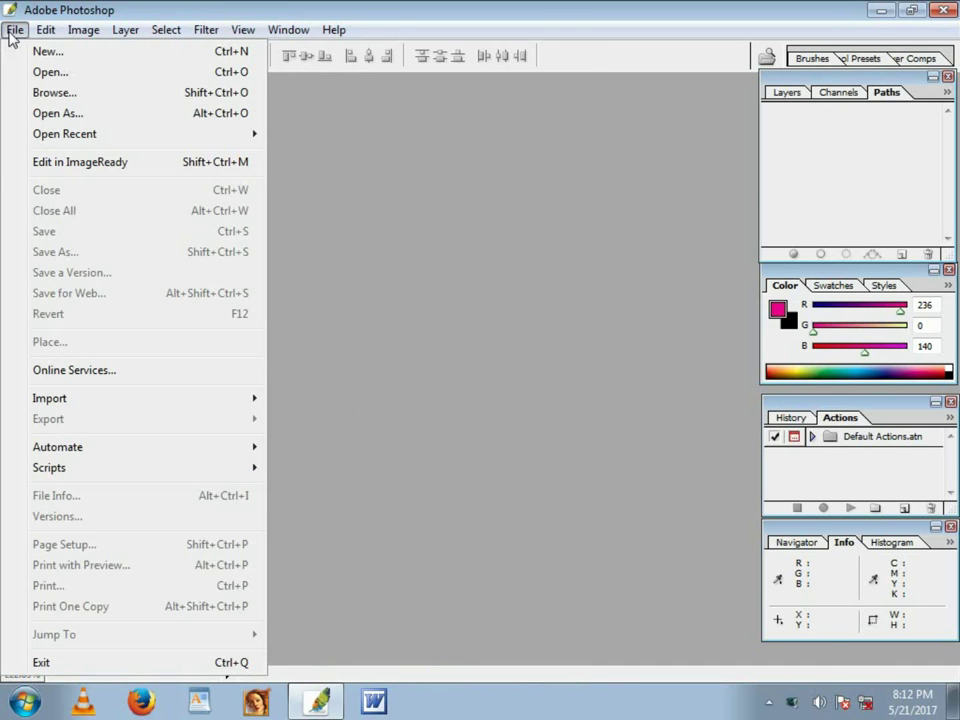
{"action": "left_click", "coordinate": [70, 74]}
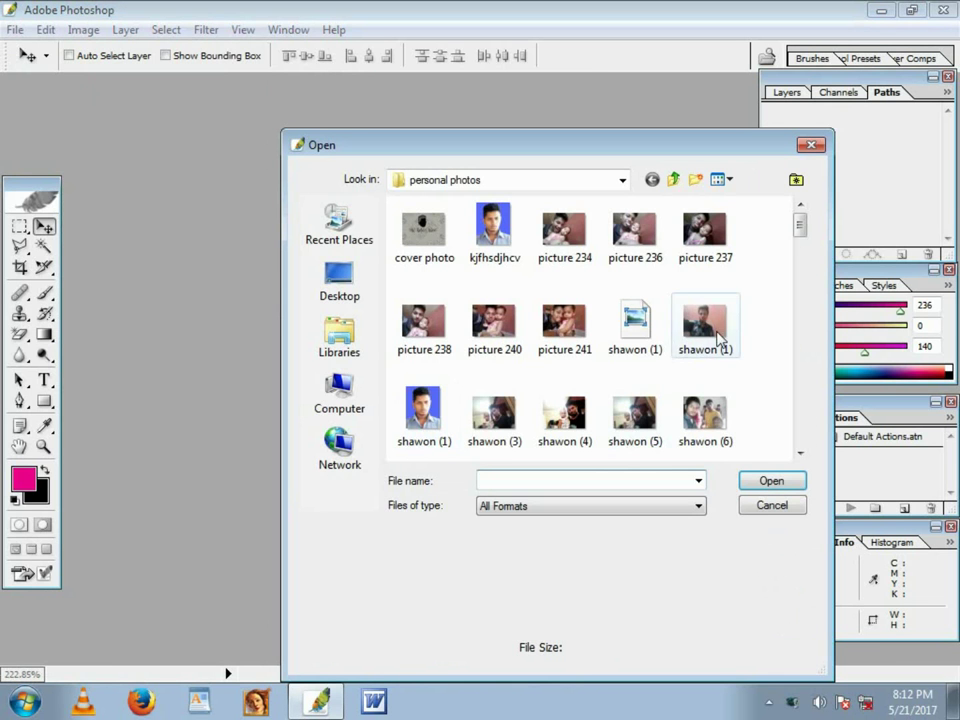
{"action": "left_click_drag", "start_coordinate": [799, 227], "coordinate": [801, 313]}
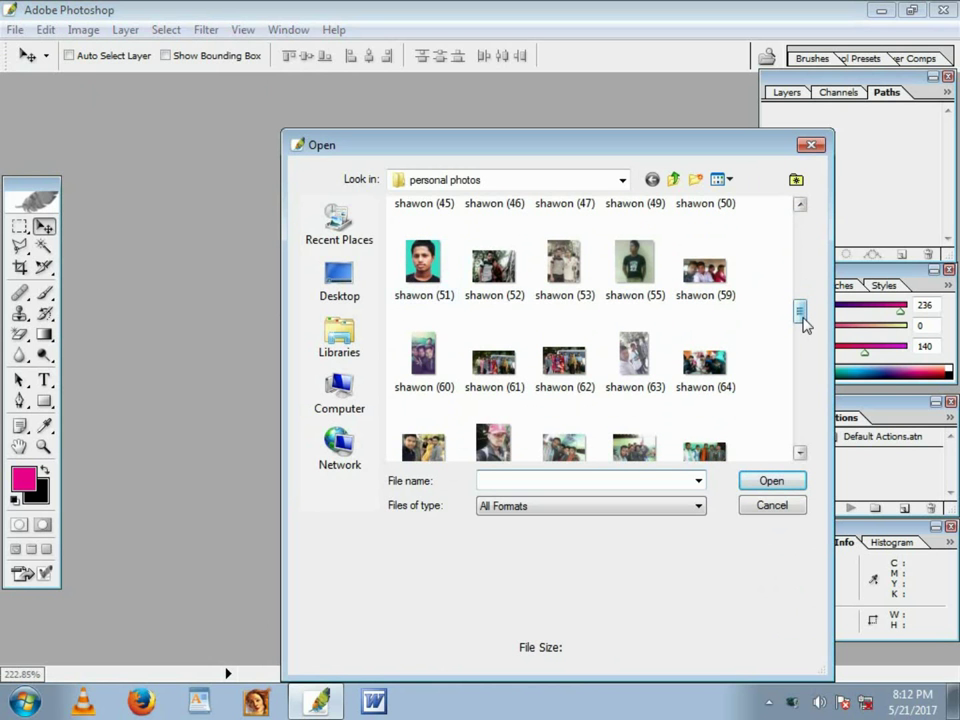
{"action": "left_click_drag", "start_coordinate": [803, 320], "coordinate": [826, 441]}
{"action": "left_click", "coordinate": [634, 290]}
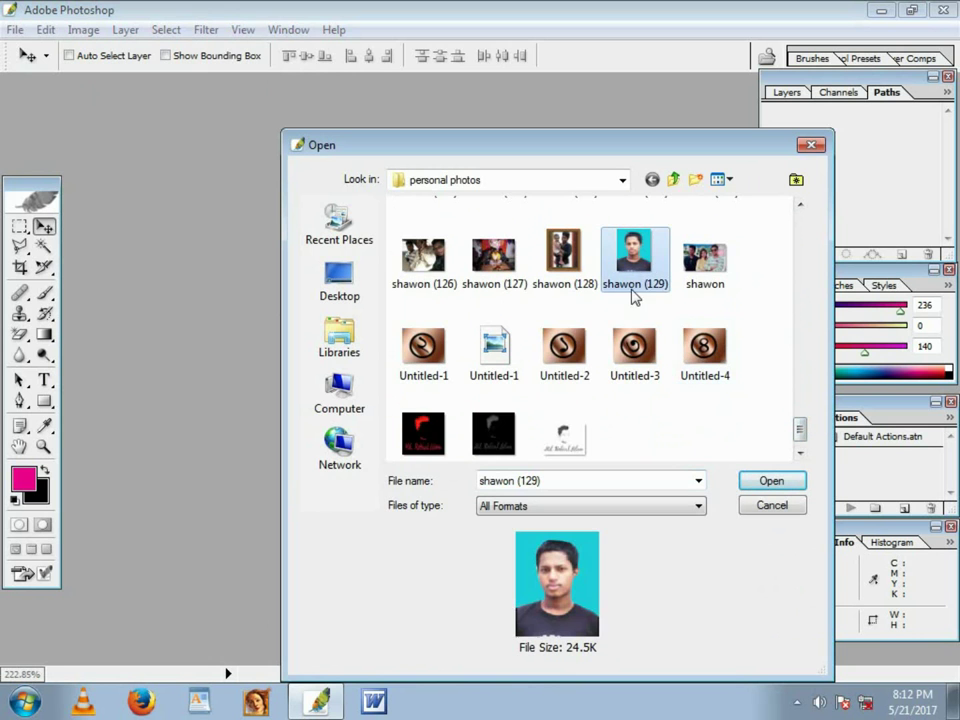
{"action": "left_click", "coordinate": [767, 481]}
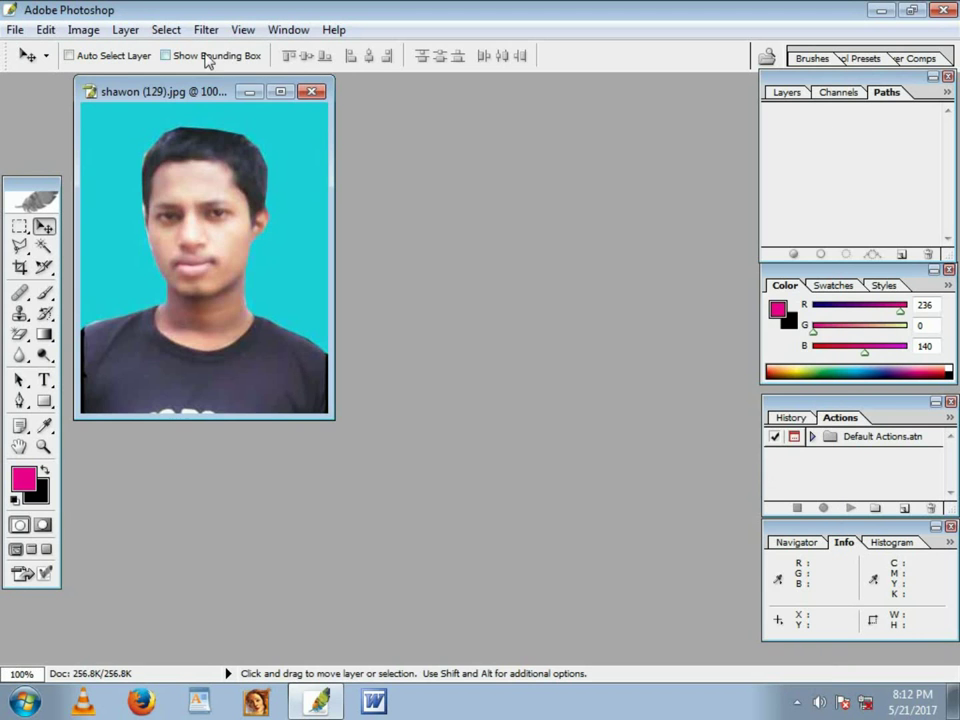
Maximize the headshot window so it fills the workspace.
{"action": "left_click", "coordinate": [287, 97]}
{"action": "scroll", "coordinate": [285, 244], "scroll_direction": "up", "scroll_amount": 1}
{"action": "scroll", "coordinate": [285, 244], "scroll_direction": "down", "scroll_amount": 1}
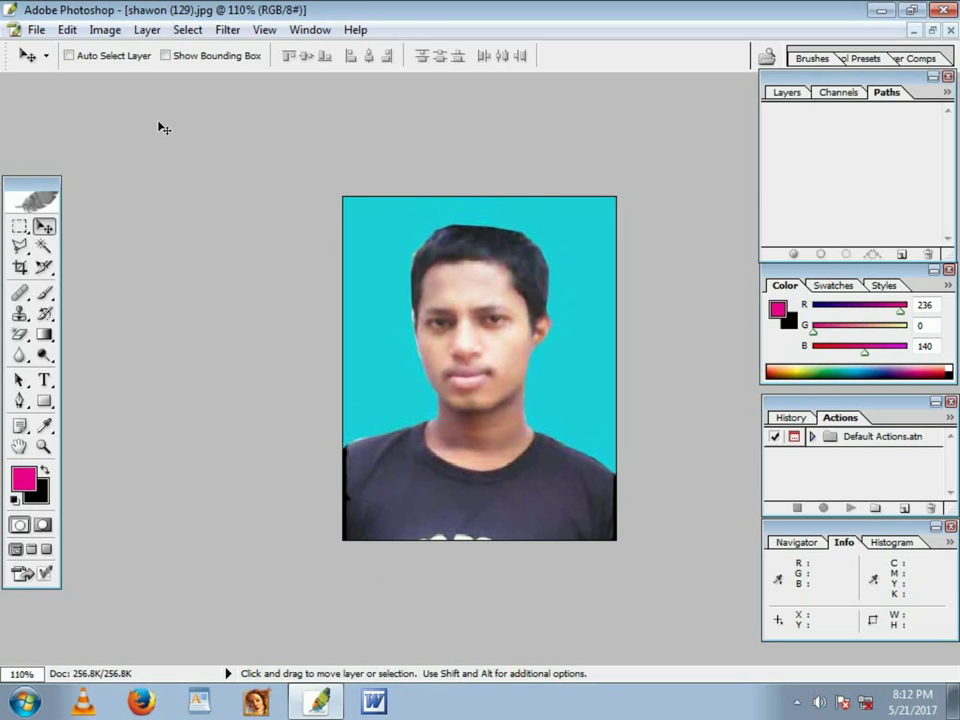
Browse the Select menu, then switch to the Rectangular Marquee tool.
{"action": "left_click", "coordinate": [186, 30]}
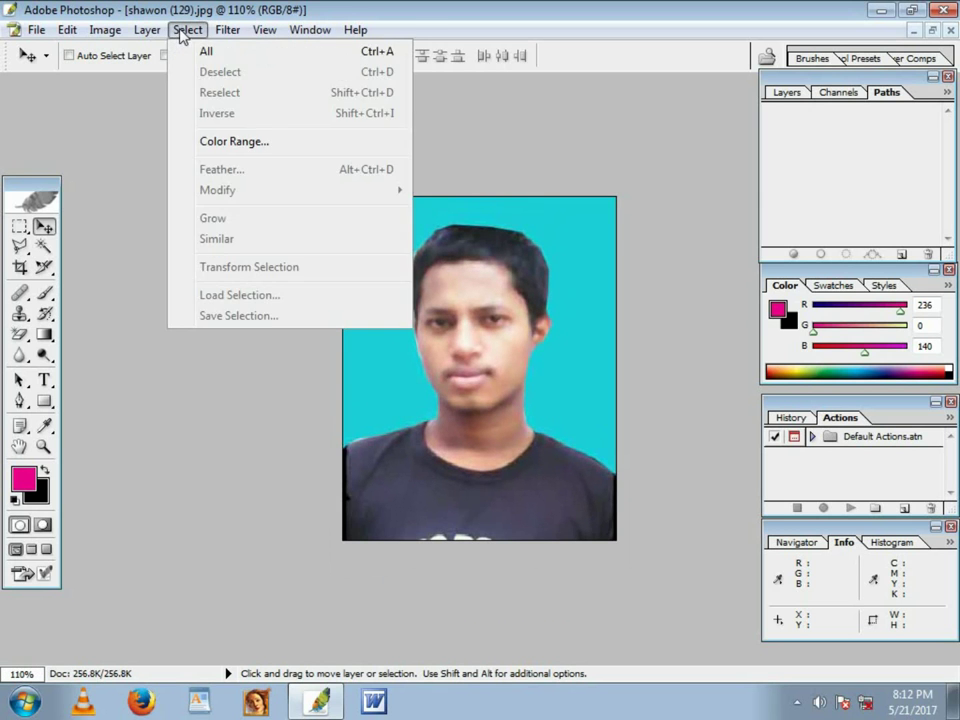
{"action": "left_click", "coordinate": [145, 117]}
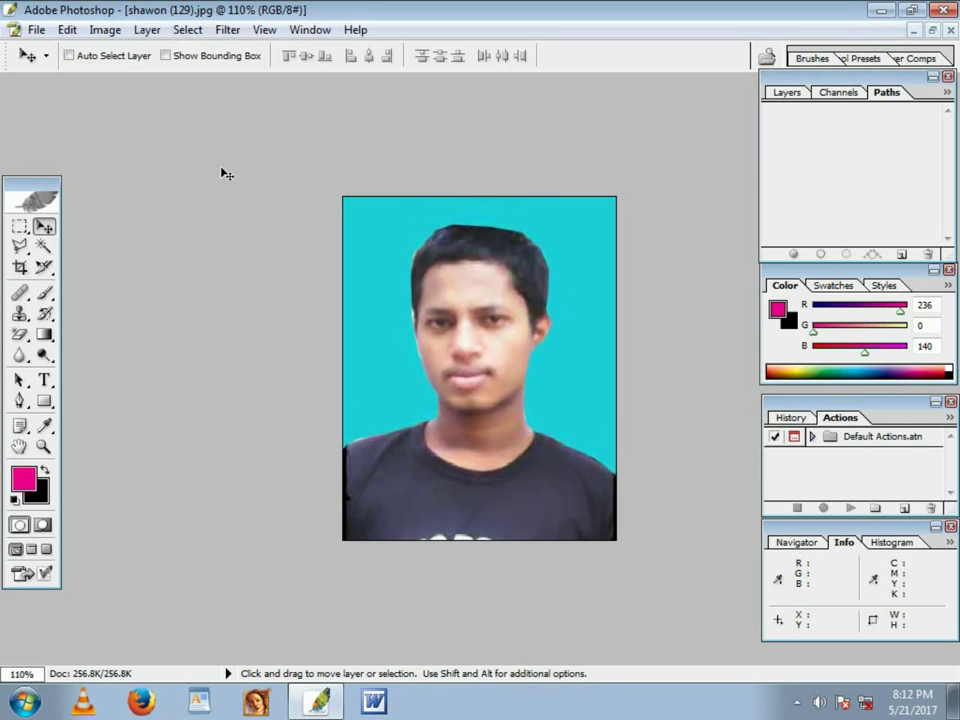
{"action": "left_click", "coordinate": [193, 30]}
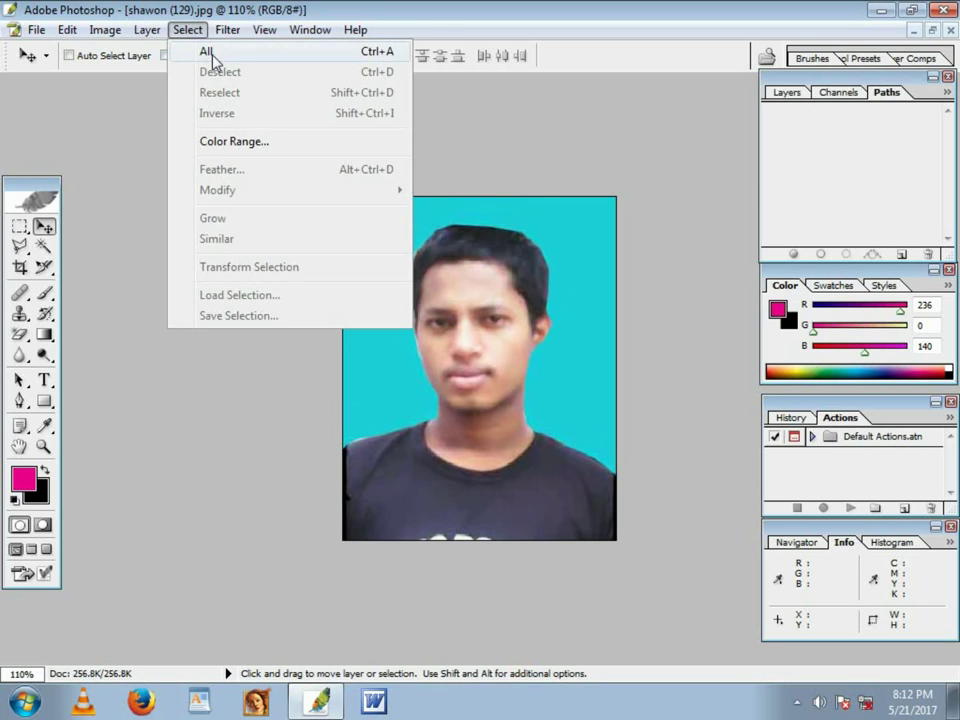
{"action": "left_click", "coordinate": [506, 139]}
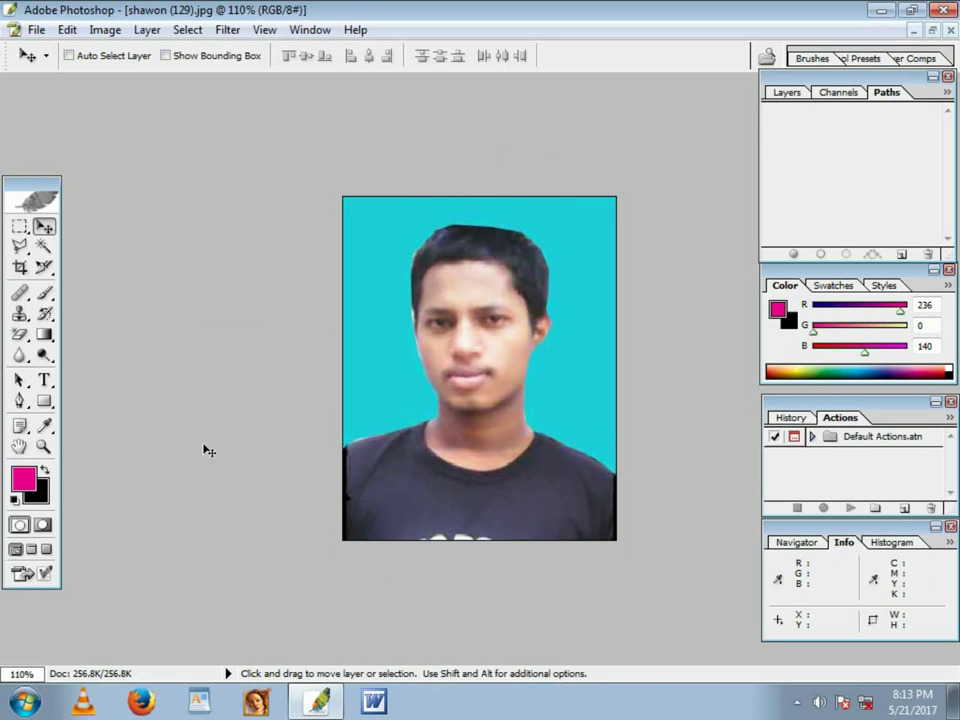
{"action": "left_click", "coordinate": [20, 228]}
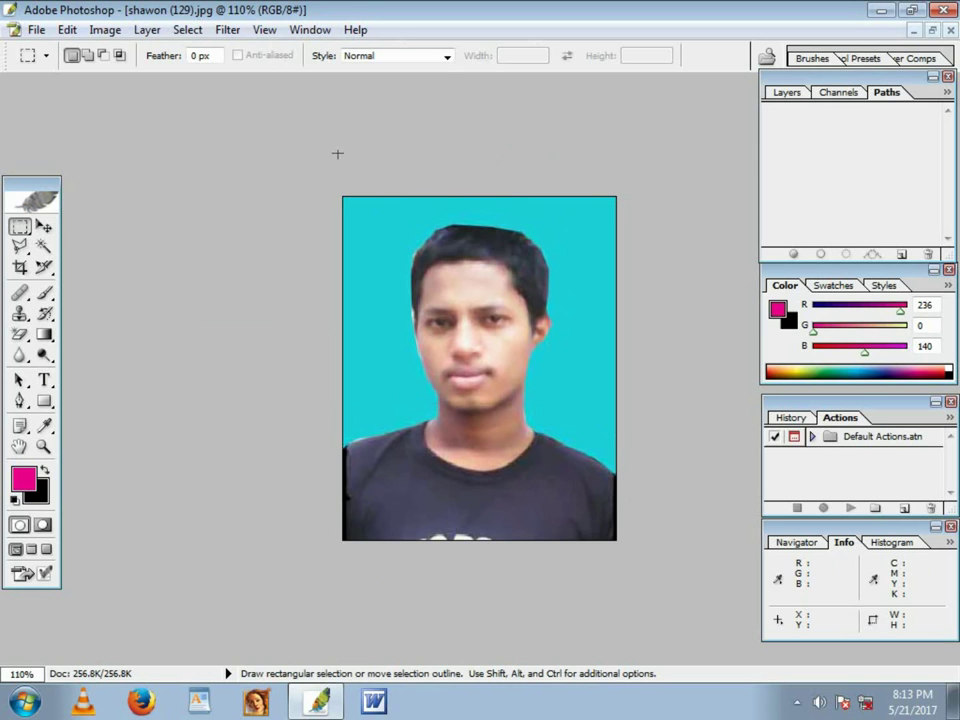
Try a marquee around the whole photo and Select > All, clearing each selection.
{"action": "left_click_drag", "start_coordinate": [336, 154], "coordinate": [716, 536]}
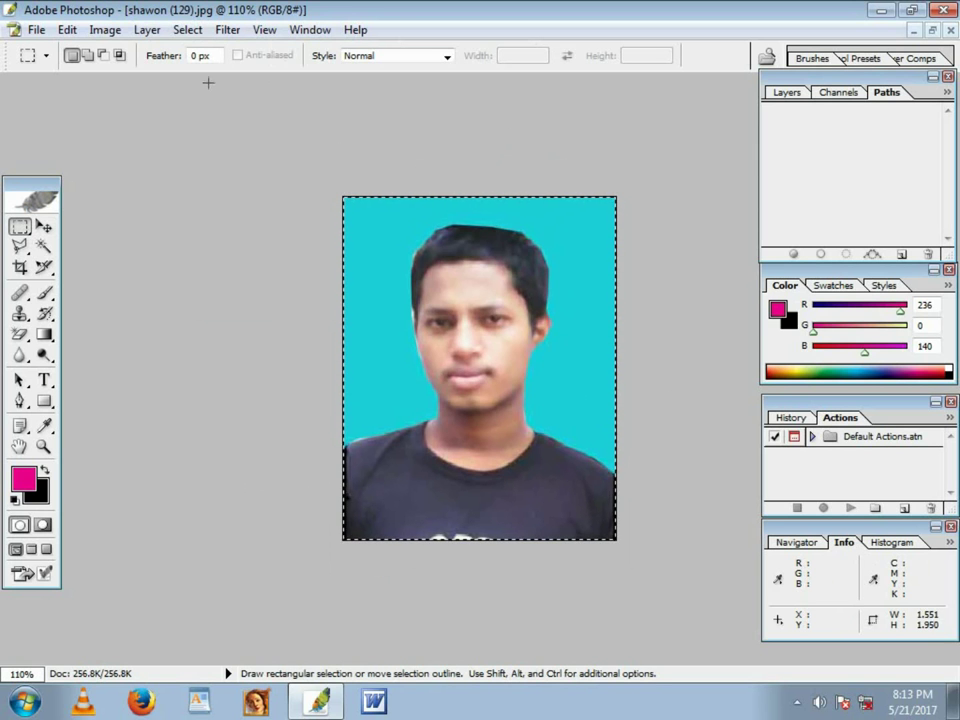
{"action": "left_click", "coordinate": [163, 193]}
{"action": "left_click", "coordinate": [187, 30]}
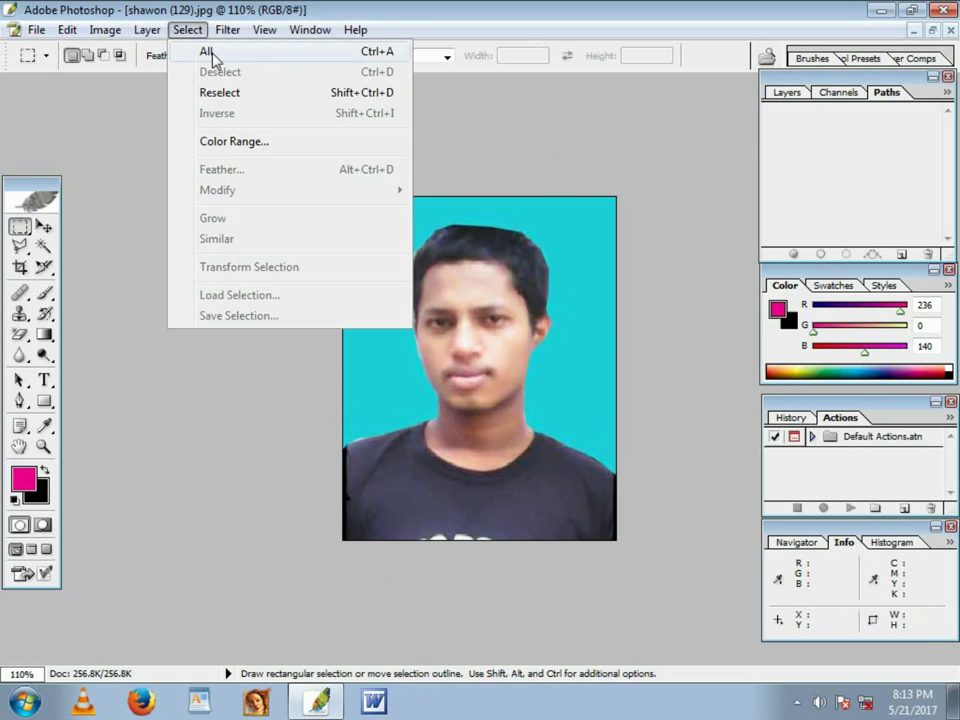
{"action": "left_click", "coordinate": [205, 51]}
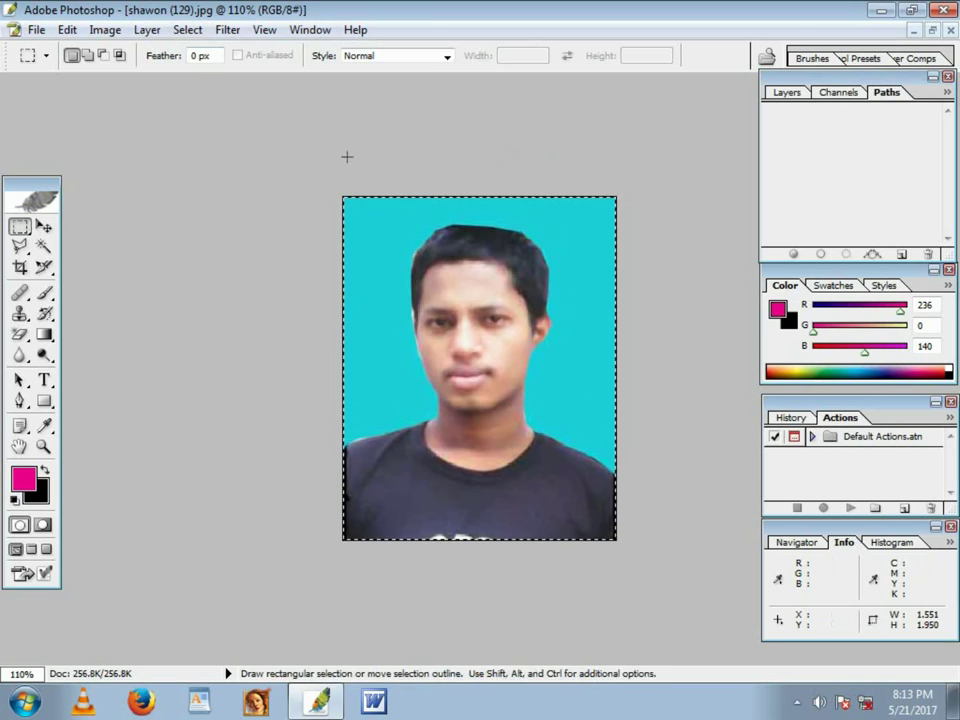
{"action": "left_click", "coordinate": [182, 231]}
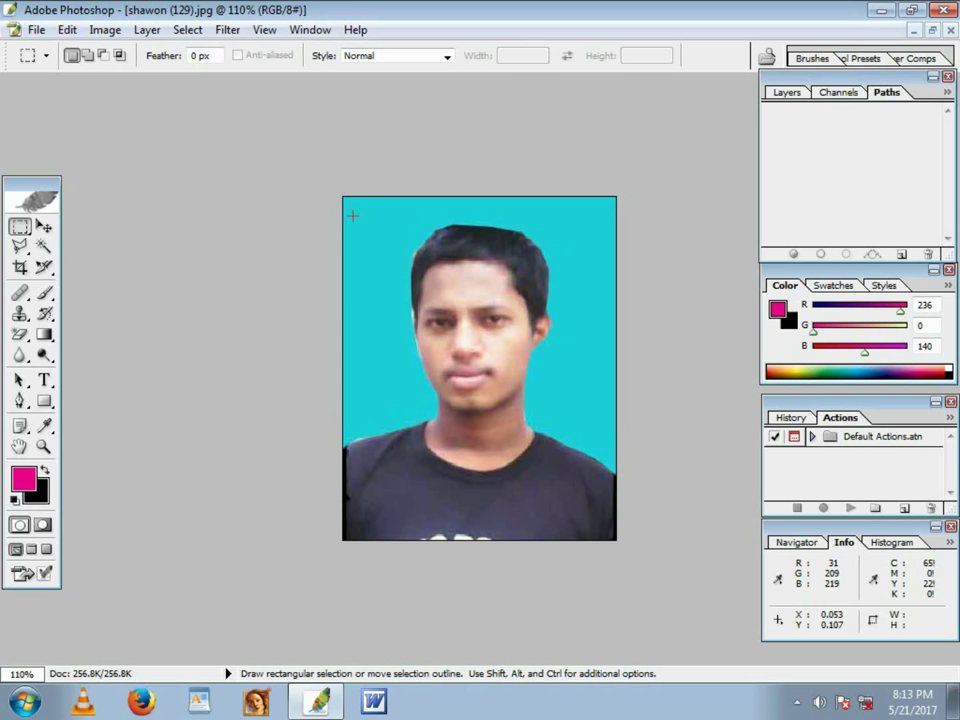
Select a rectangle over the photo's upper part, then deselect it.
{"action": "mouse_move", "coordinate": [351, 215]}
{"action": "left_mouse_down"}
{"action": "mouse_move", "coordinate": [464, 326]}
{"action": "mouse_move", "coordinate": [593, 427]}
{"action": "left_mouse_up"}
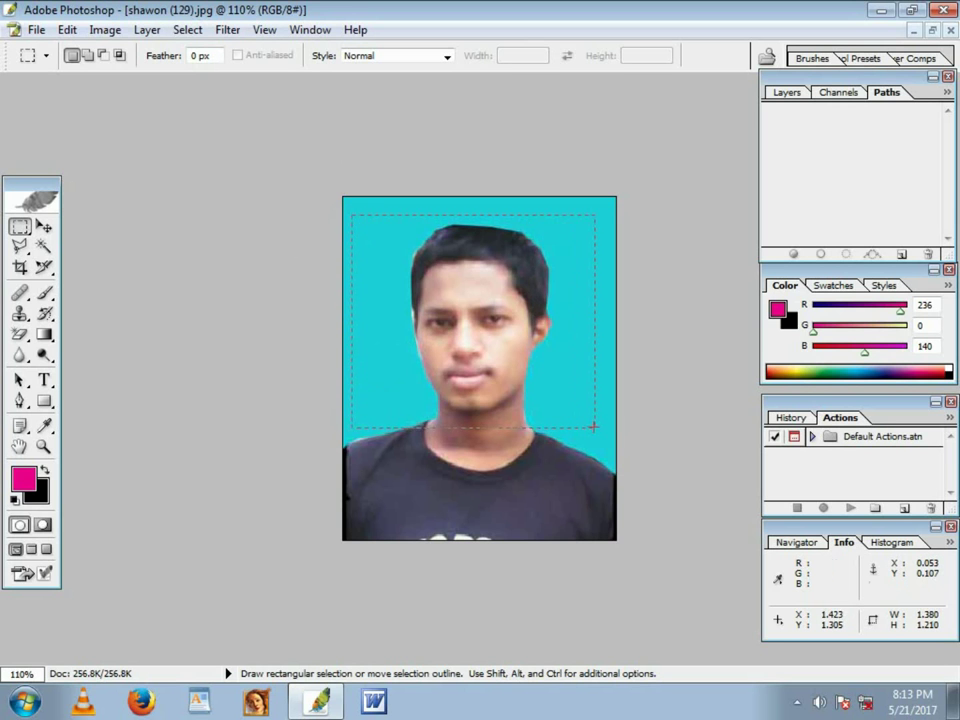
{"action": "left_click", "coordinate": [188, 30]}
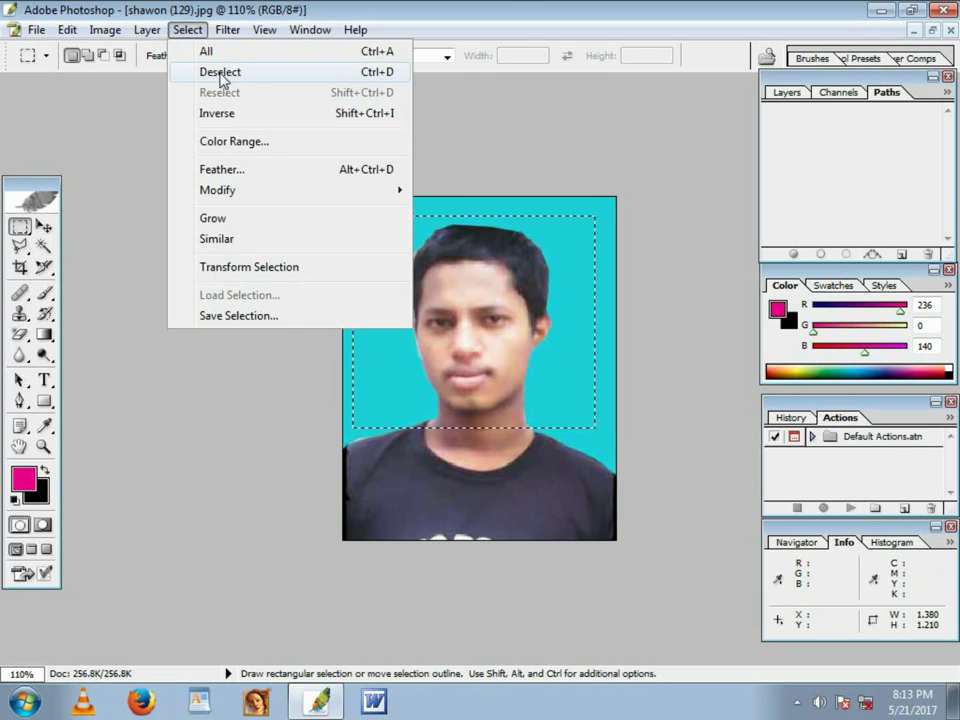
{"action": "left_click", "coordinate": [221, 73]}
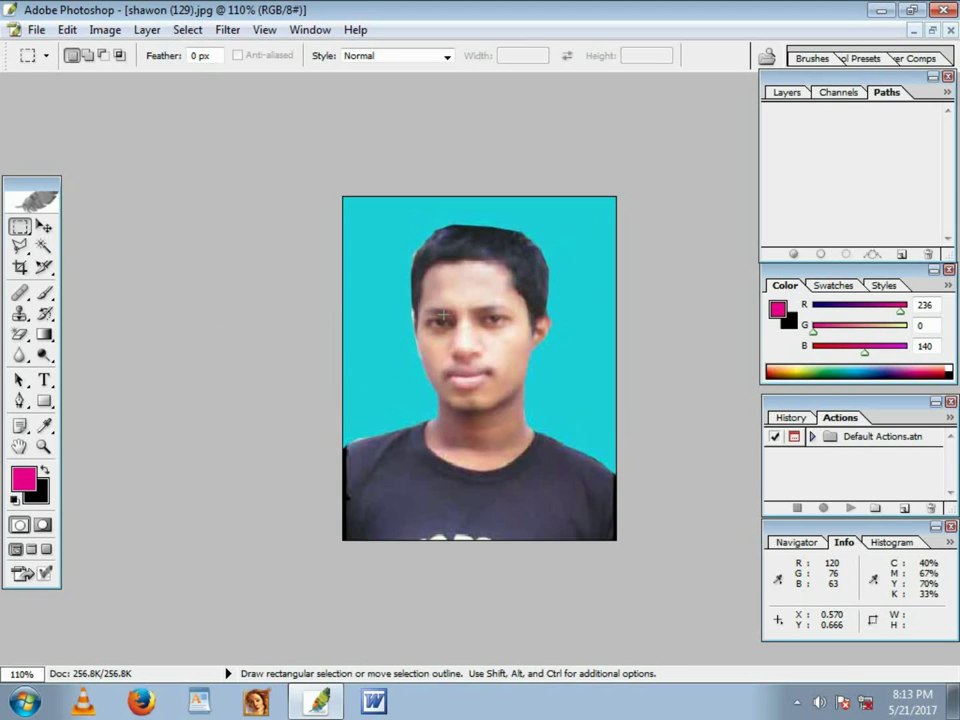
{"action": "key", "text": "shift"}
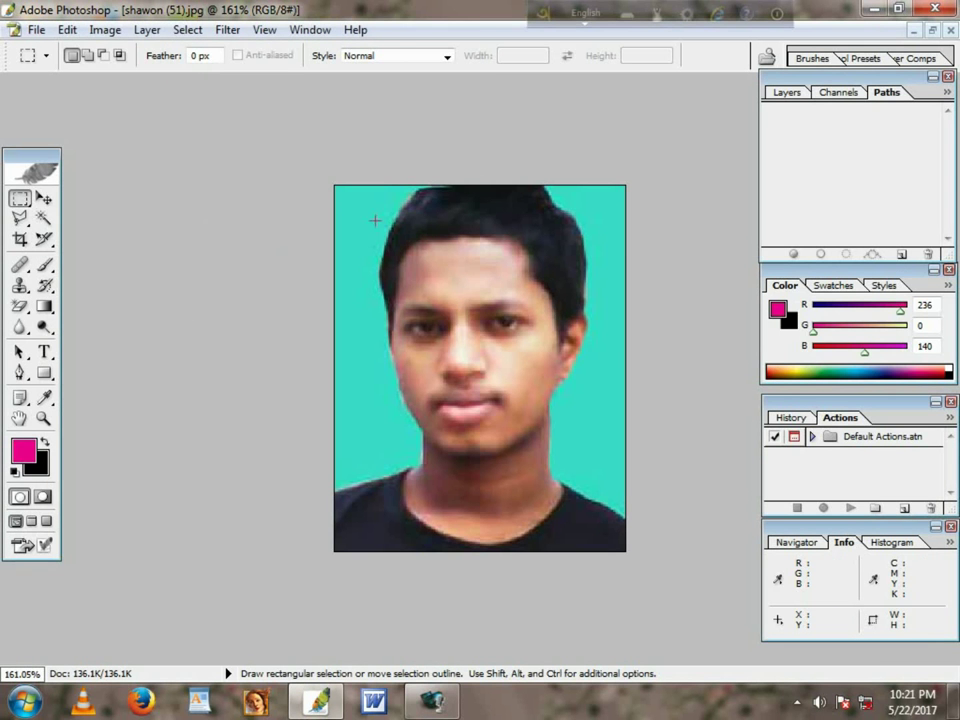
Drag a rectangular selection from the headshot's top-left corner down to the chin.
{"action": "mouse_move", "coordinate": [330, 182]}
{"action": "left_mouse_down"}
{"action": "mouse_move", "coordinate": [494, 265]}
{"action": "mouse_move", "coordinate": [677, 427]}
{"action": "left_mouse_up"}
{"action": "left_click", "coordinate": [222, 32]}
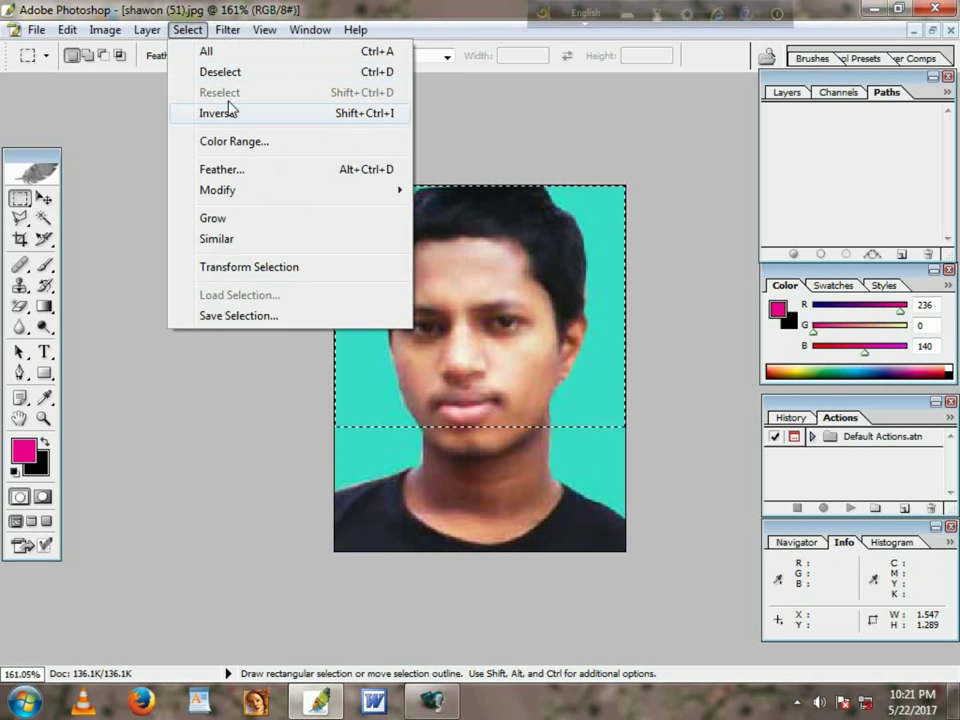
{"action": "left_click", "coordinate": [263, 411]}
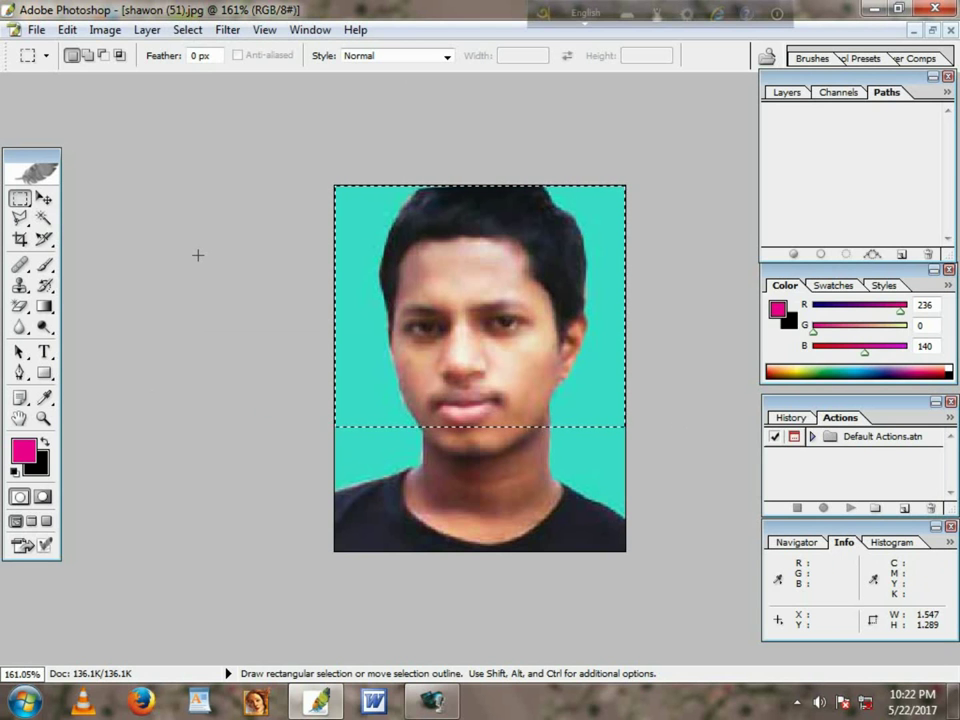
Deselect, reselect the upper rectangle, then invert it to the chin-to-bottom strip.
{"action": "left_click", "coordinate": [187, 31]}
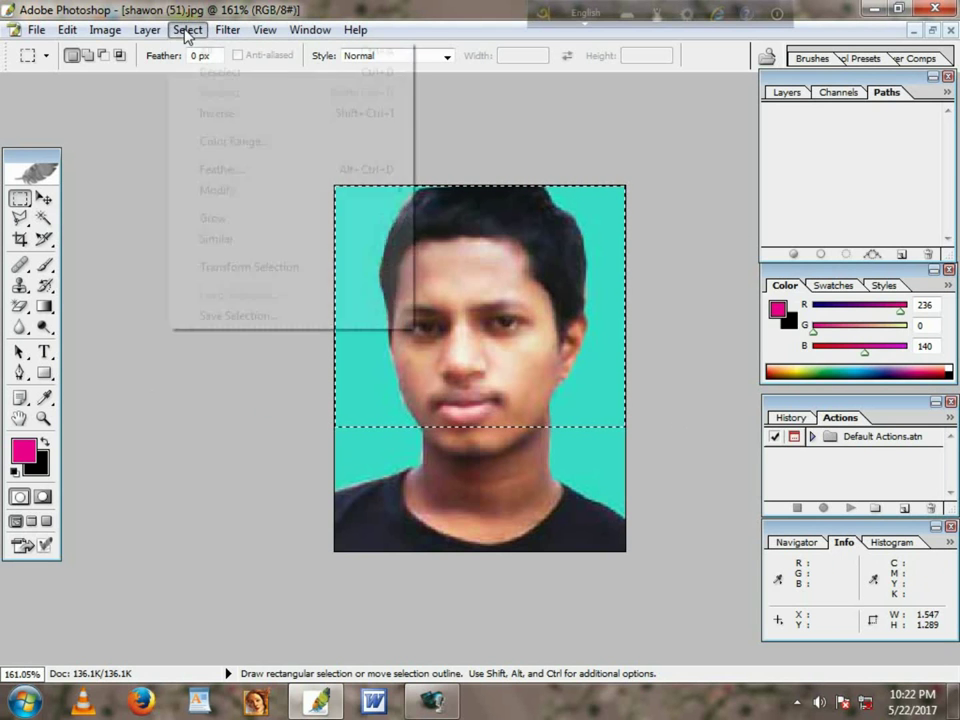
{"action": "left_click", "coordinate": [216, 73]}
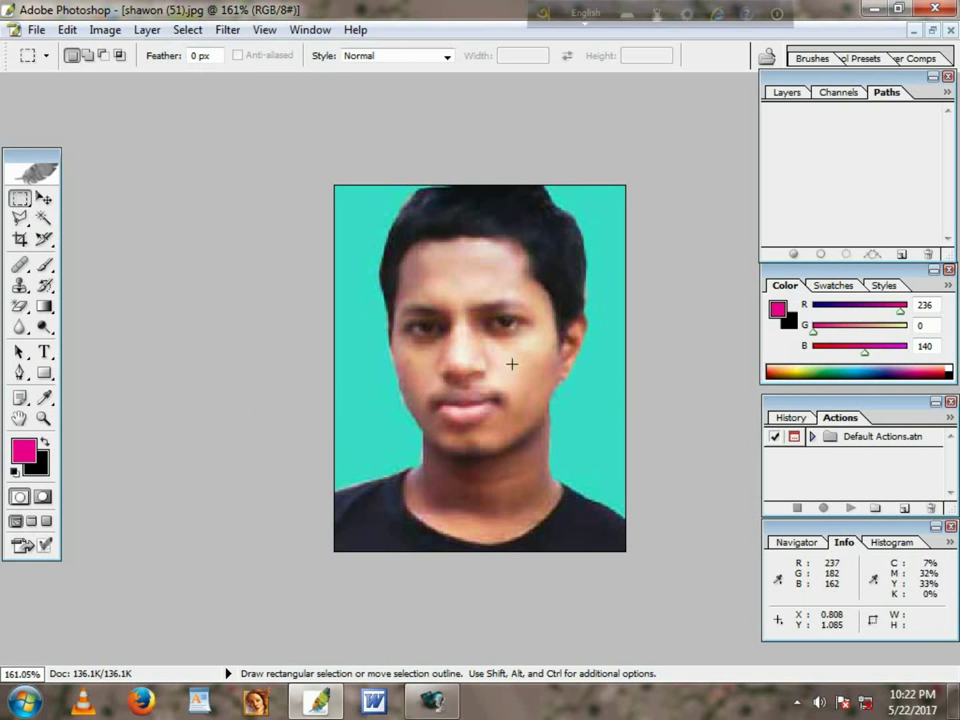
{"action": "left_click", "coordinate": [187, 30]}
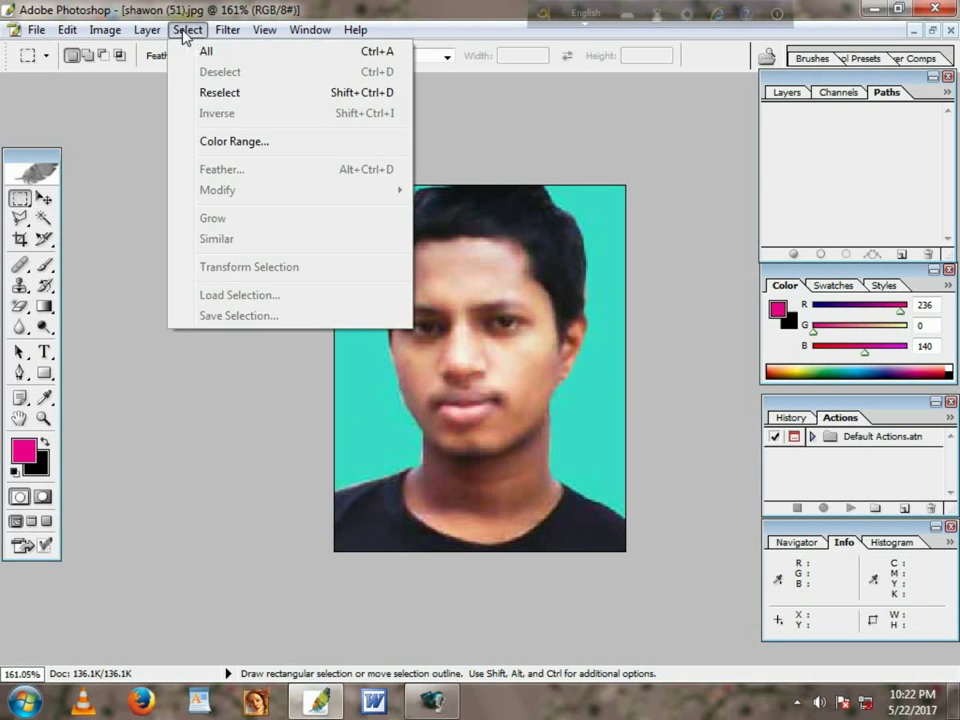
{"action": "left_click", "coordinate": [220, 93]}
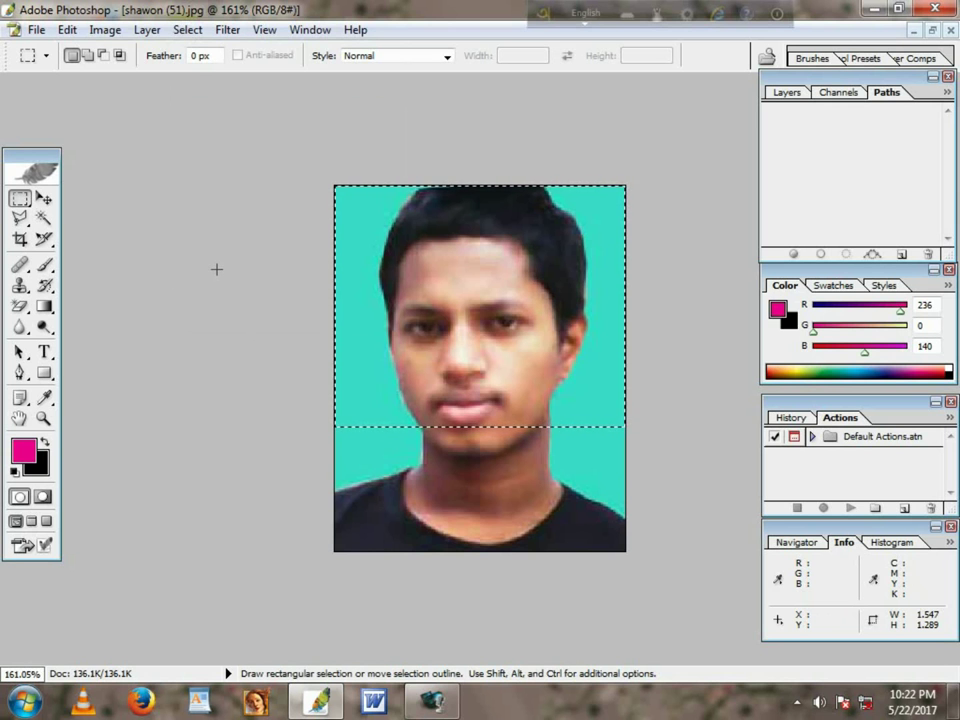
{"action": "left_click", "coordinate": [187, 29]}
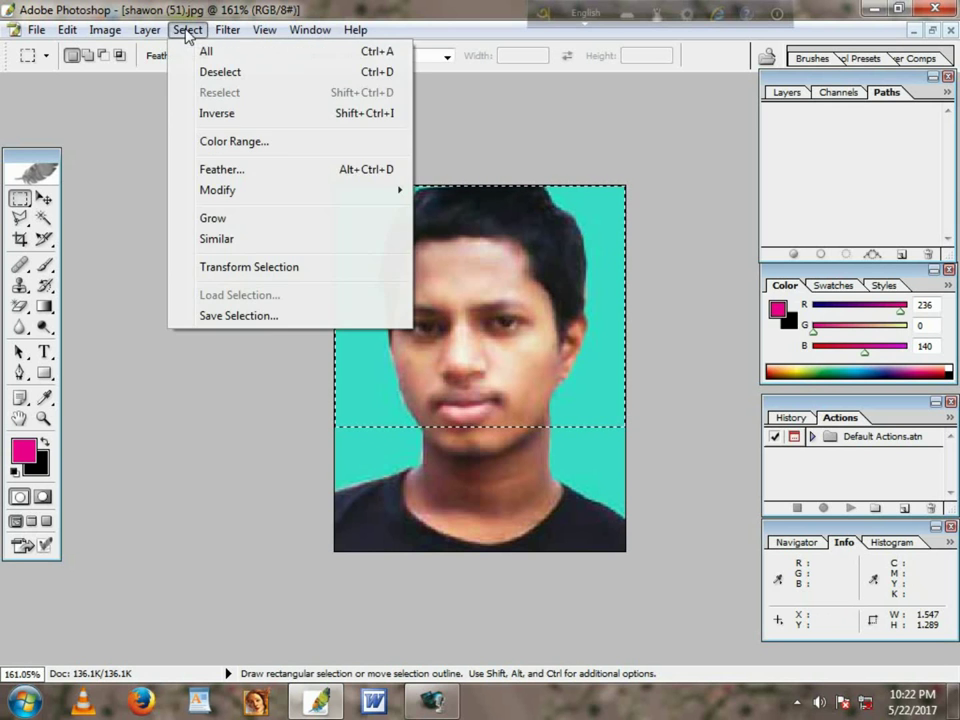
{"action": "left_click", "coordinate": [228, 115]}
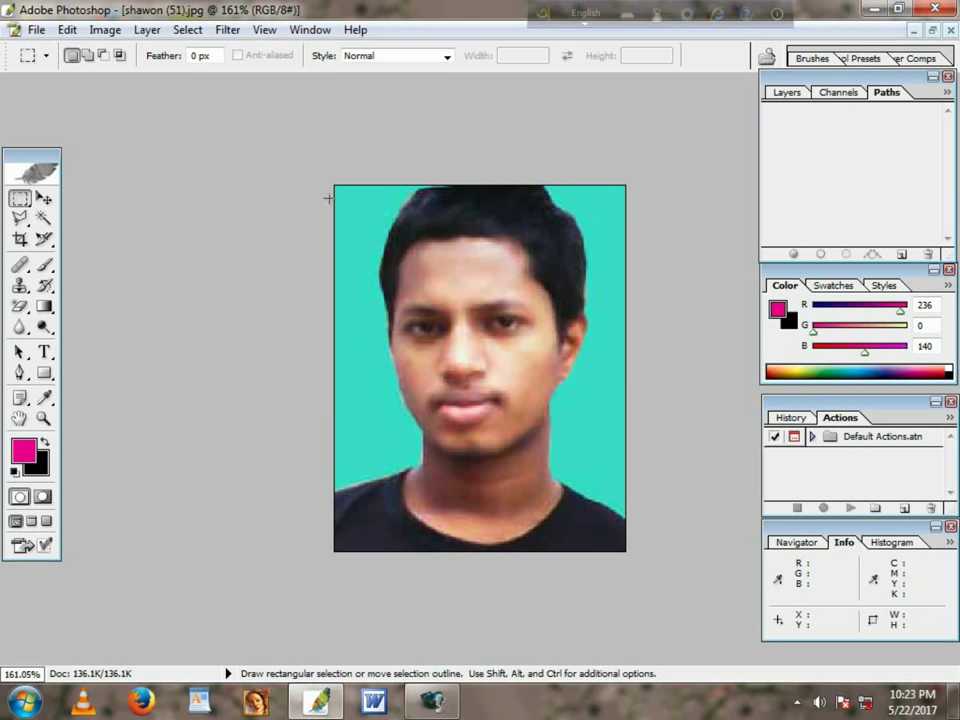
Select the portrait's top down to the mouth and feather it by 15 pixels.
{"action": "left_click_drag", "start_coordinate": [335, 185], "coordinate": [637, 391]}
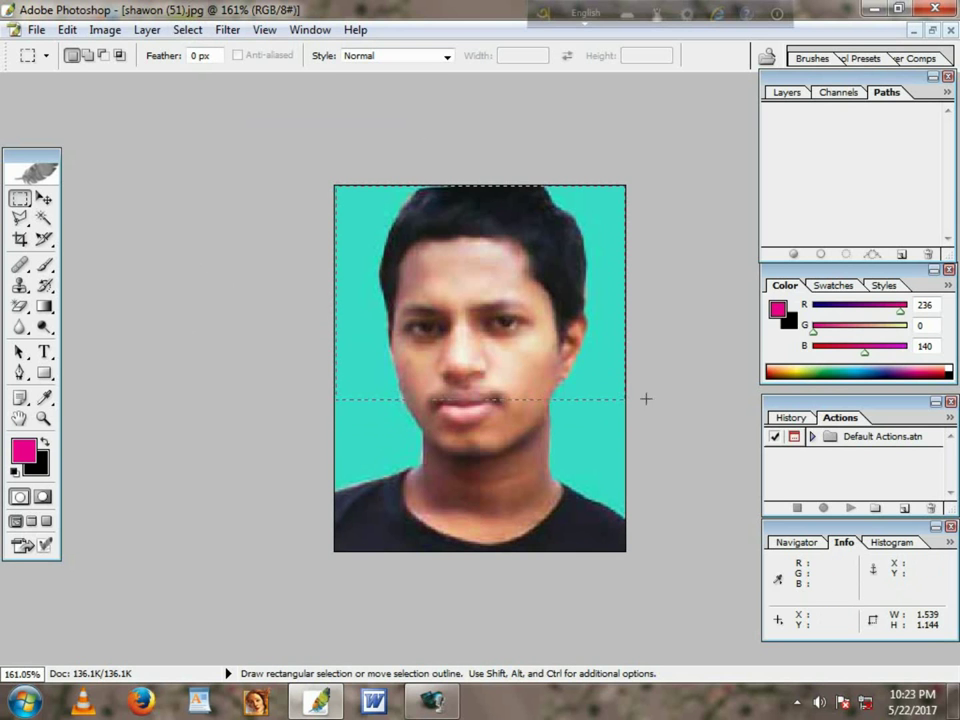
{"action": "left_click", "coordinate": [188, 31]}
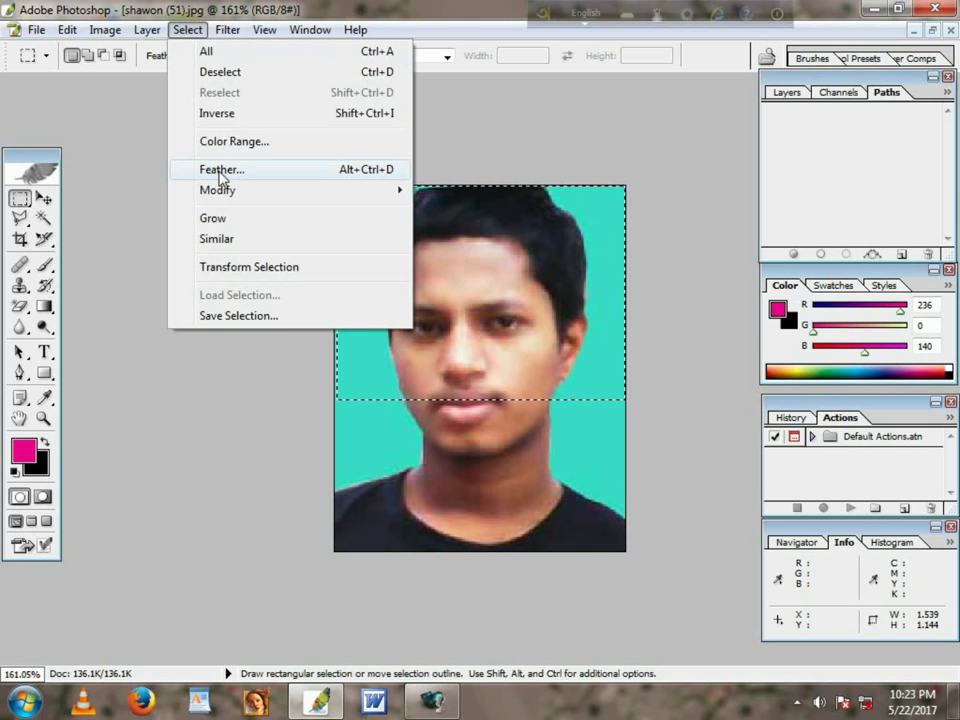
{"action": "left_click", "coordinate": [221, 172]}
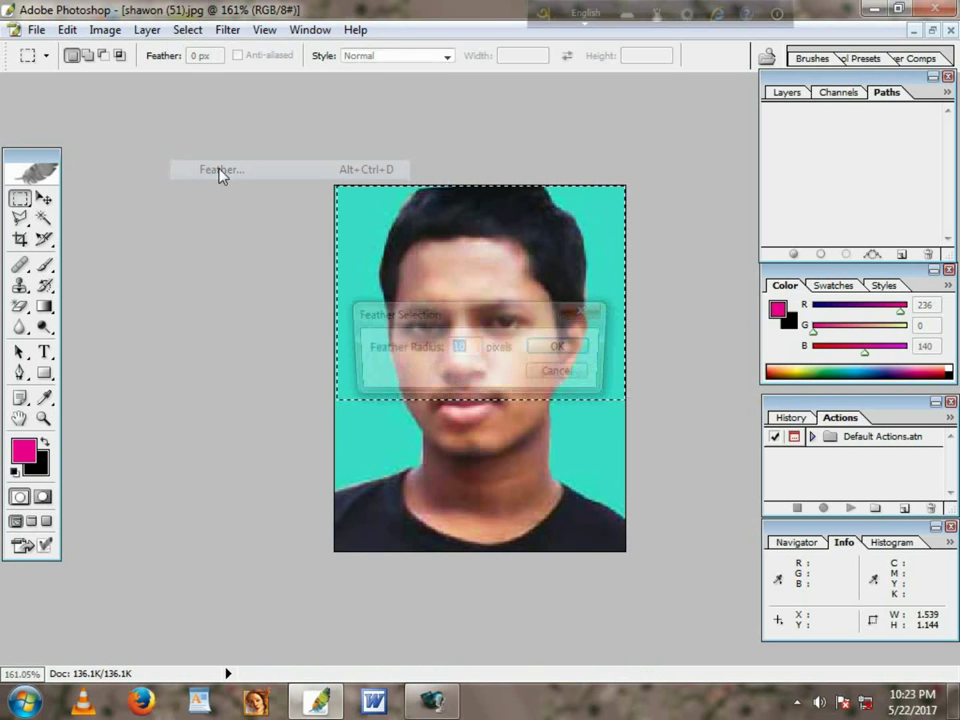
{"action": "mouse_move", "coordinate": [499, 318]}
{"action": "left_mouse_down"}
{"action": "mouse_move", "coordinate": [369, 204]}
{"action": "mouse_move", "coordinate": [219, 236]}
{"action": "left_mouse_up"}
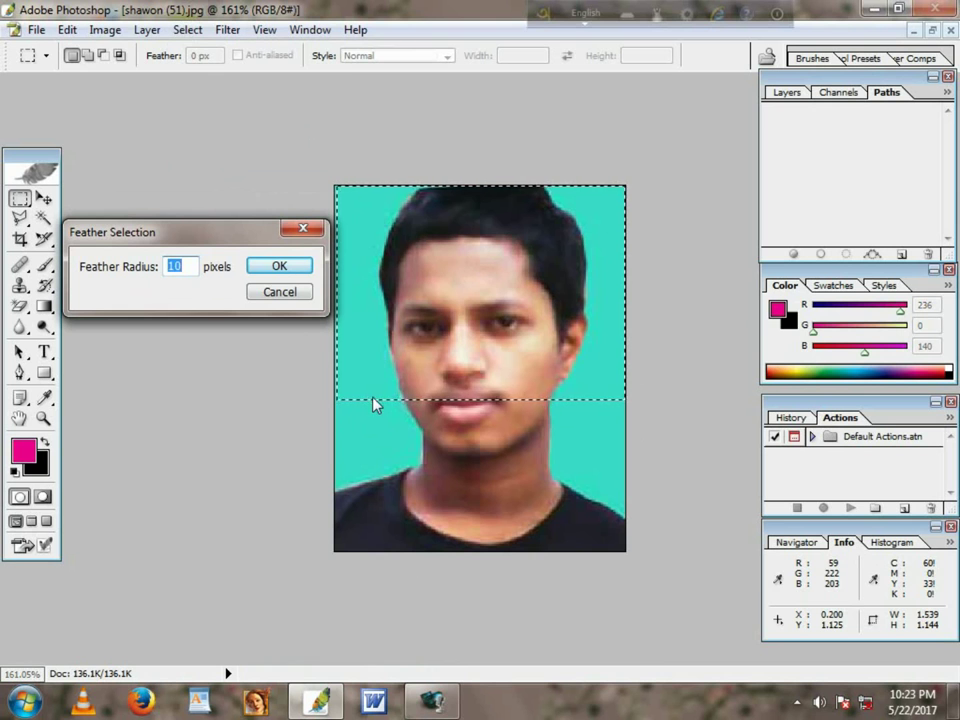
{"action": "left_click", "coordinate": [194, 268]}
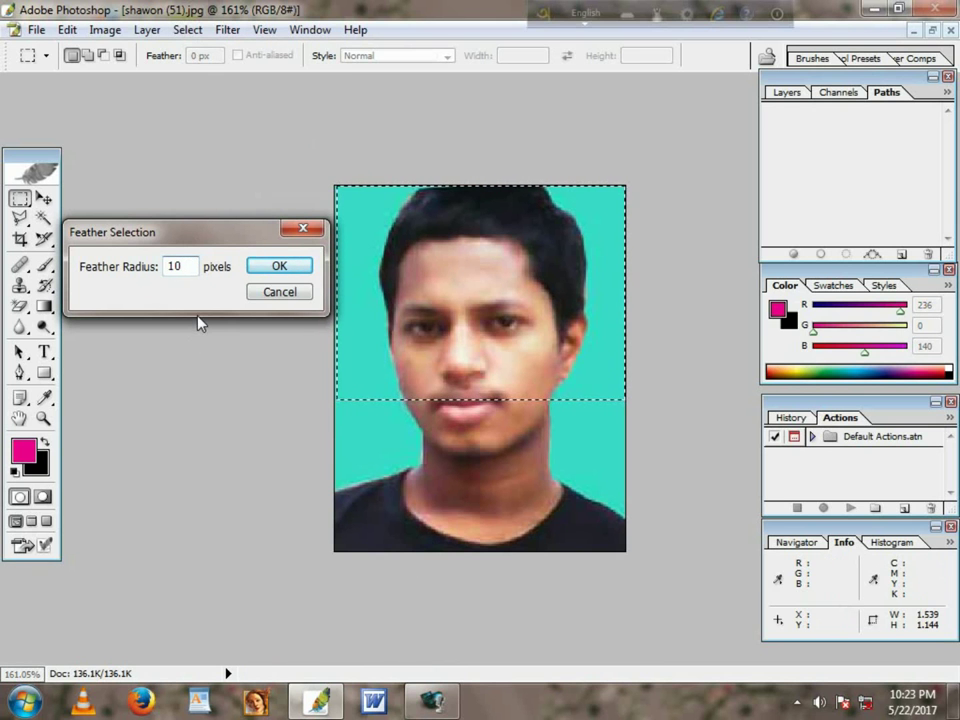
{"action": "key", "text": "BackSpace"}
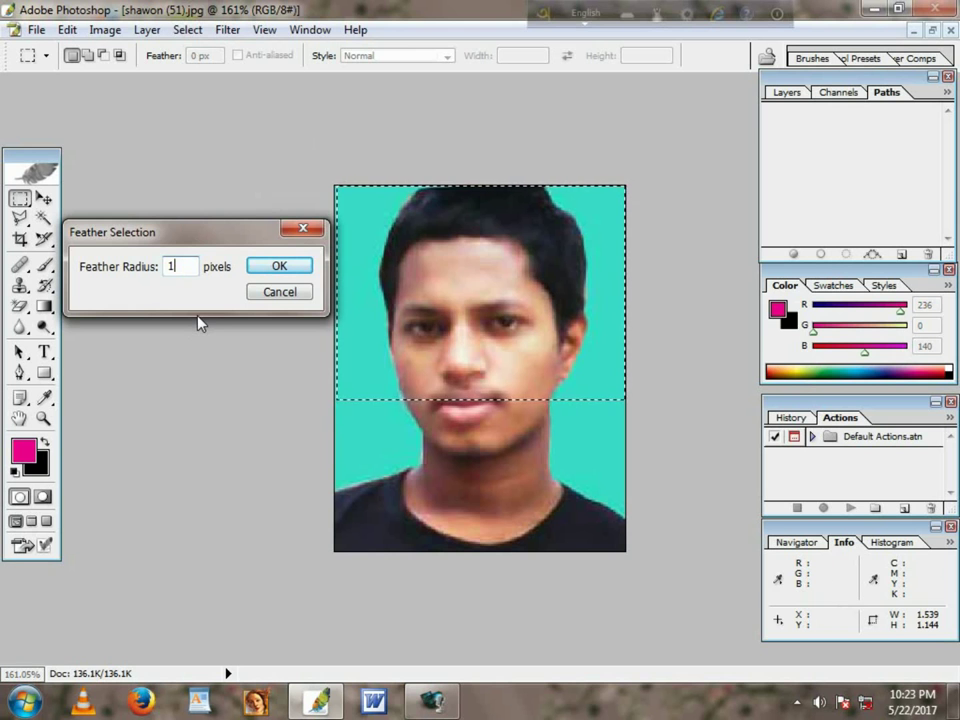
{"action": "type", "text": "5"}
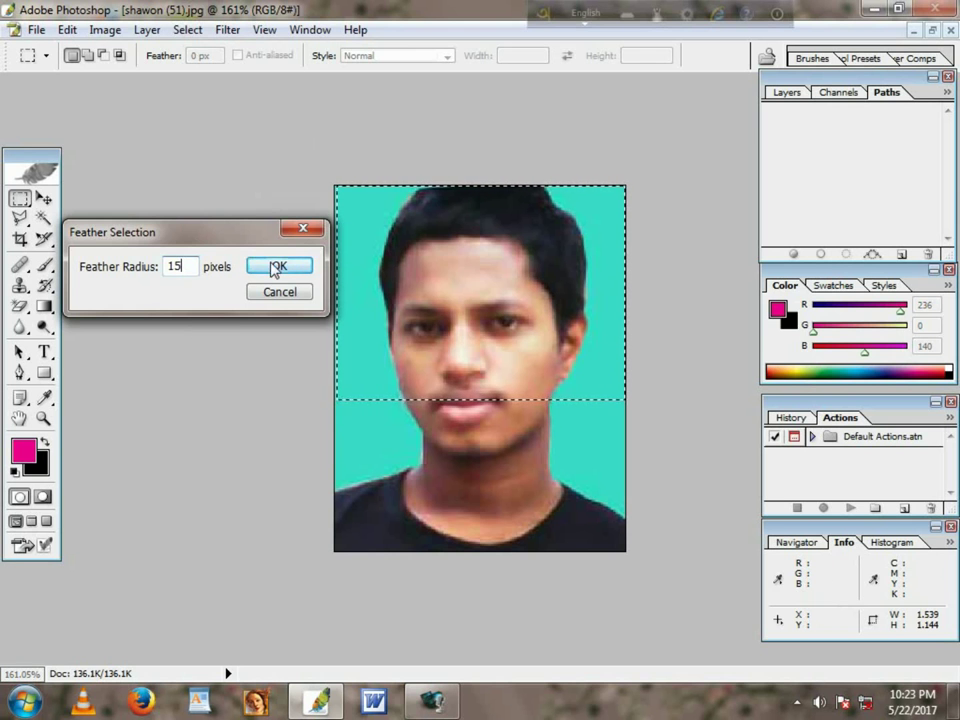
{"action": "left_click", "coordinate": [276, 271]}
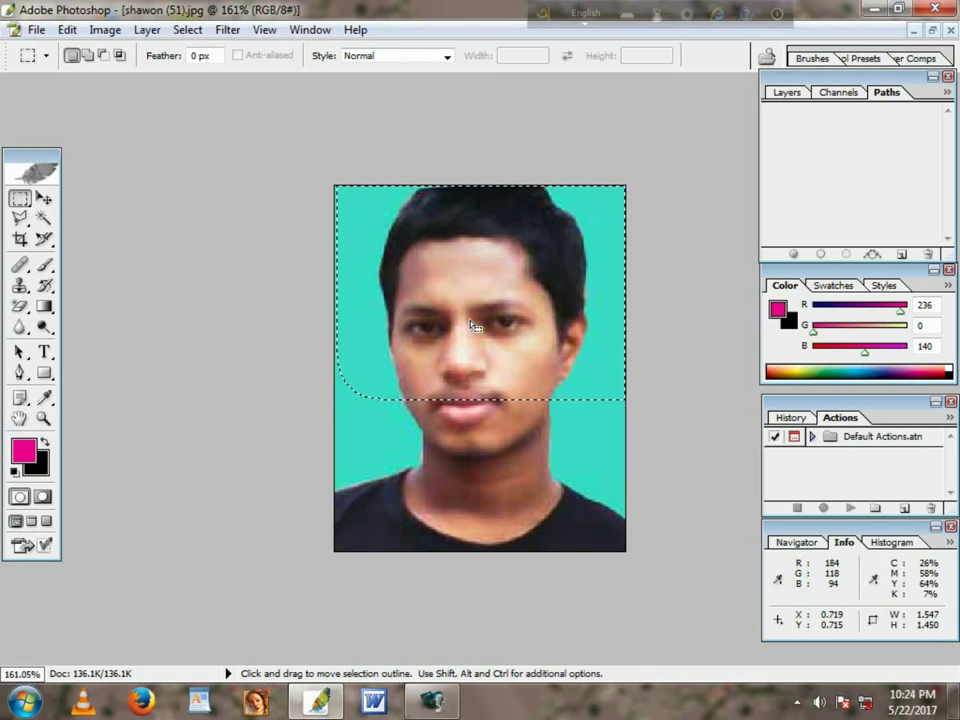
Nudge the feathered upper selection slightly, then bring up the Select menu.
{"action": "left_click_drag", "start_coordinate": [407, 416], "coordinate": [468, 329]}
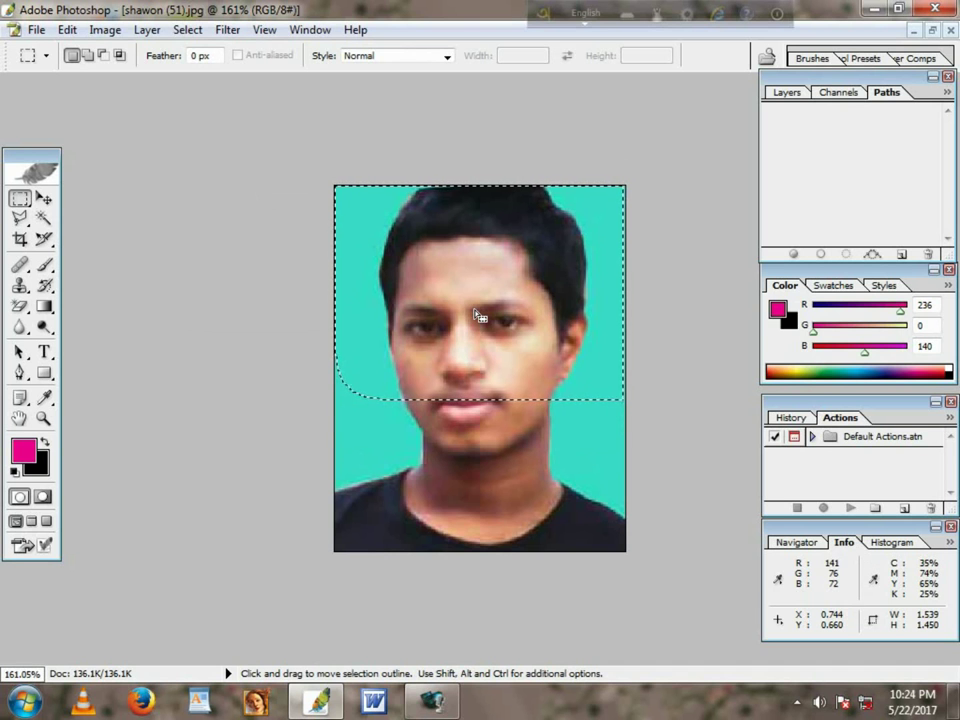
{"action": "left_click_drag", "start_coordinate": [480, 317], "coordinate": [483, 317]}
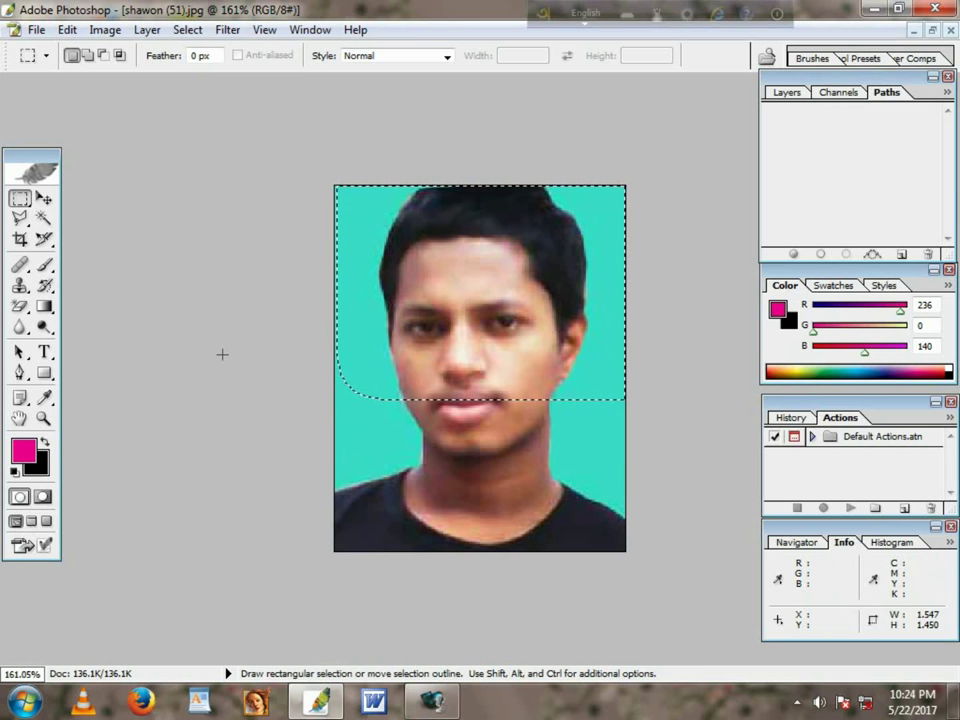
{"action": "left_click", "coordinate": [186, 31]}
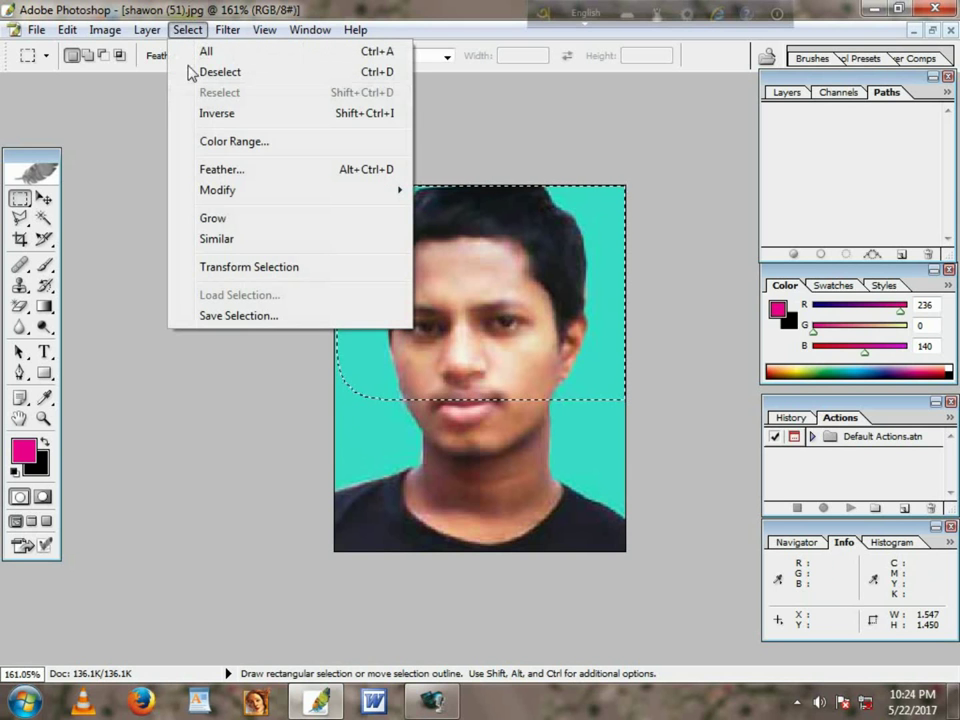
Open Color Range and compare Grayscale and Black Matte selection previews.
{"action": "left_click", "coordinate": [240, 144]}
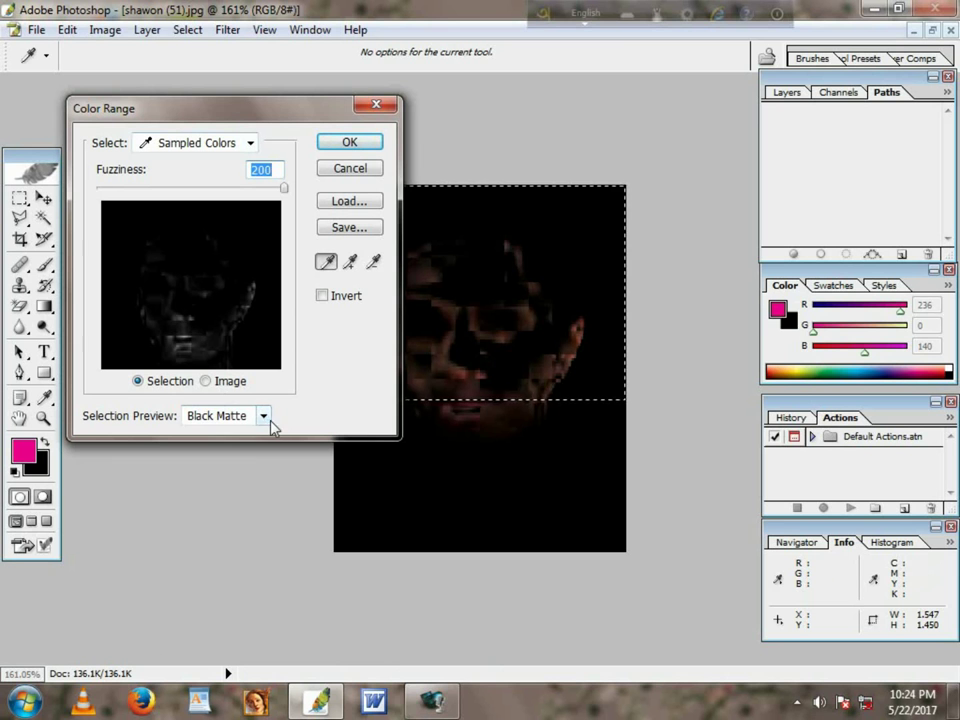
{"action": "left_click", "coordinate": [262, 416]}
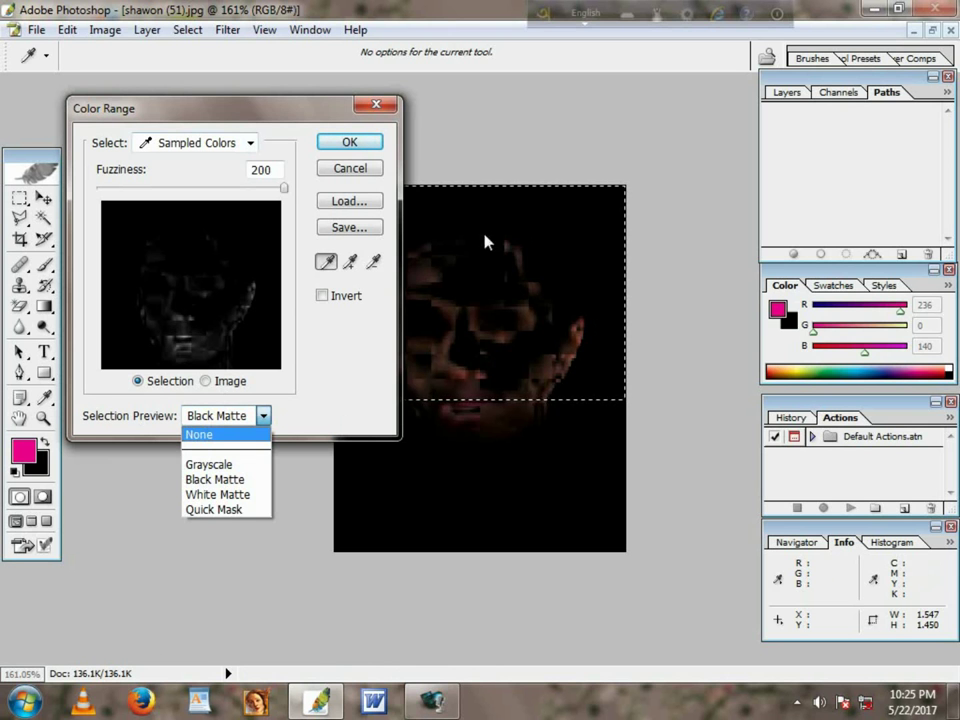
{"action": "left_click", "coordinate": [222, 465]}
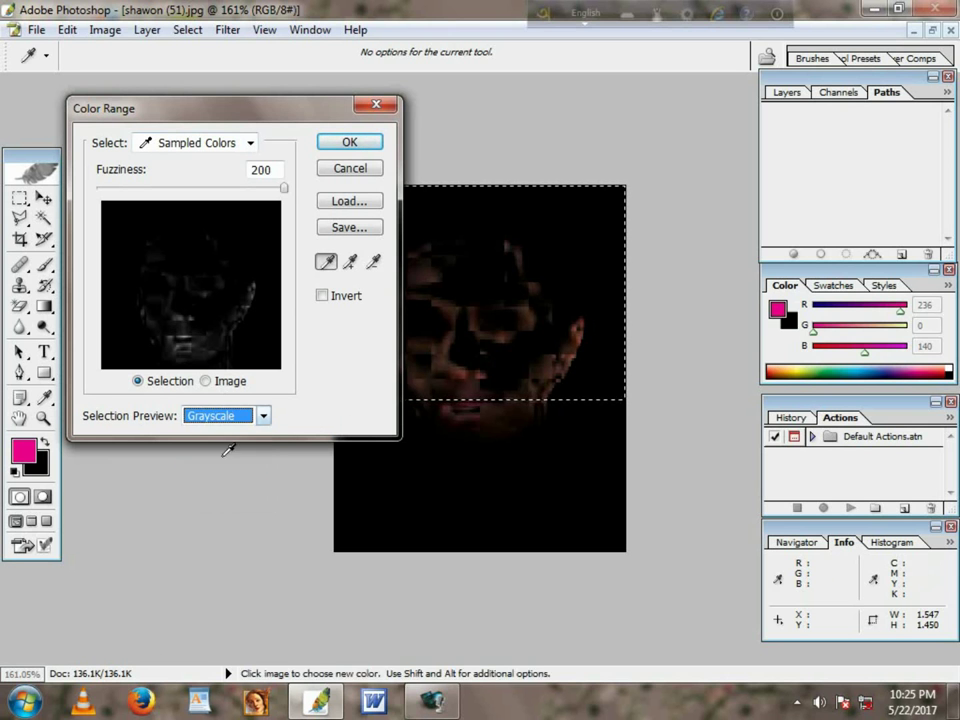
{"action": "left_click", "coordinate": [264, 416]}
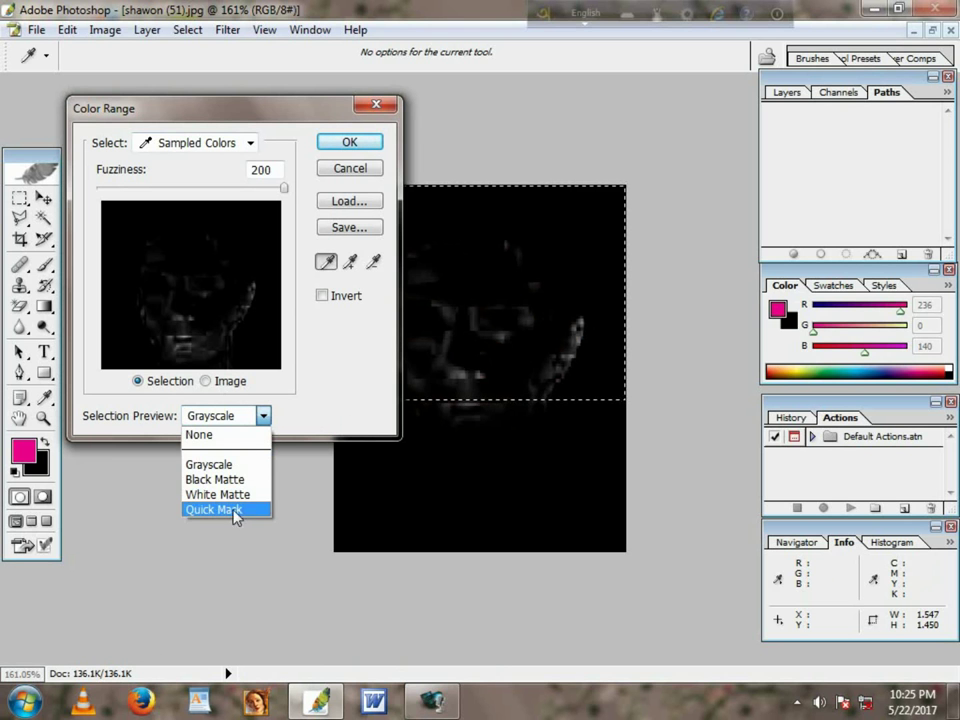
{"action": "left_click", "coordinate": [203, 465]}
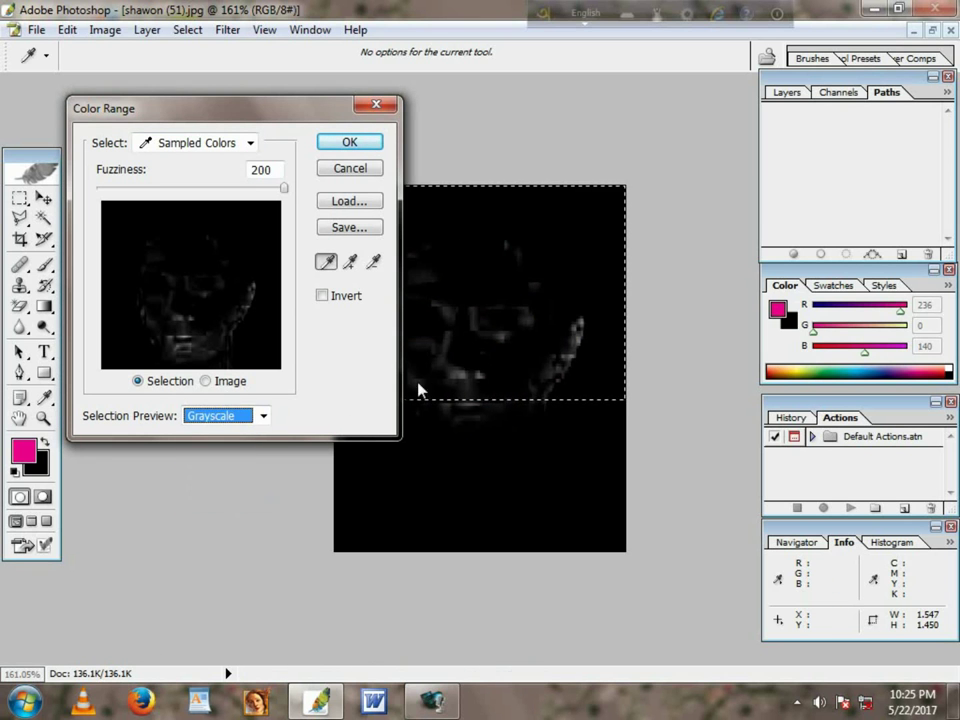
{"action": "left_click", "coordinate": [264, 416]}
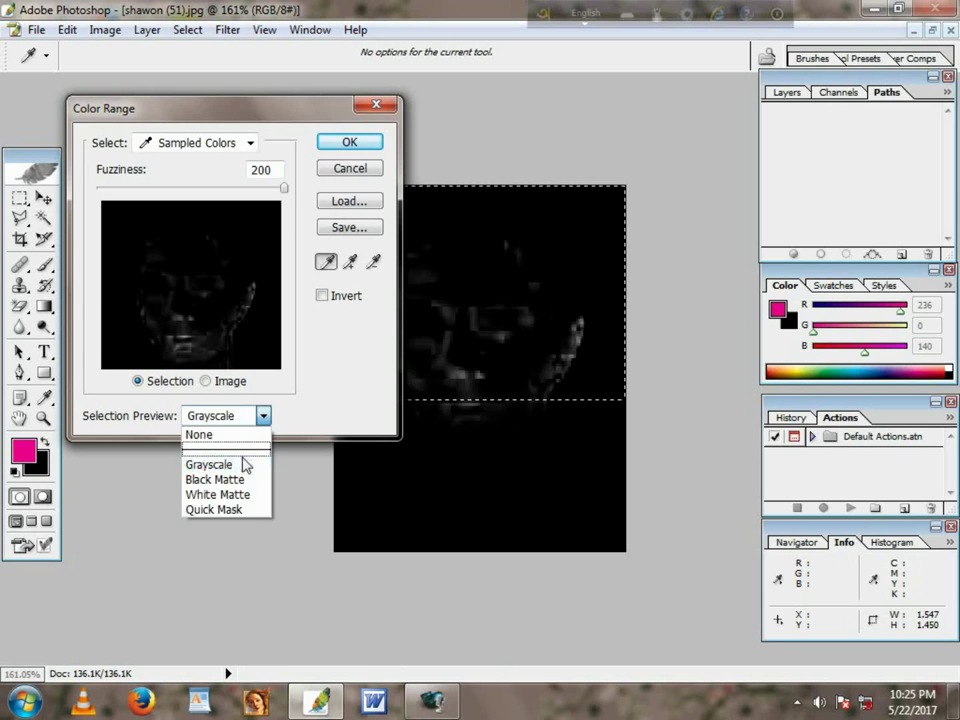
{"action": "left_click", "coordinate": [229, 480]}
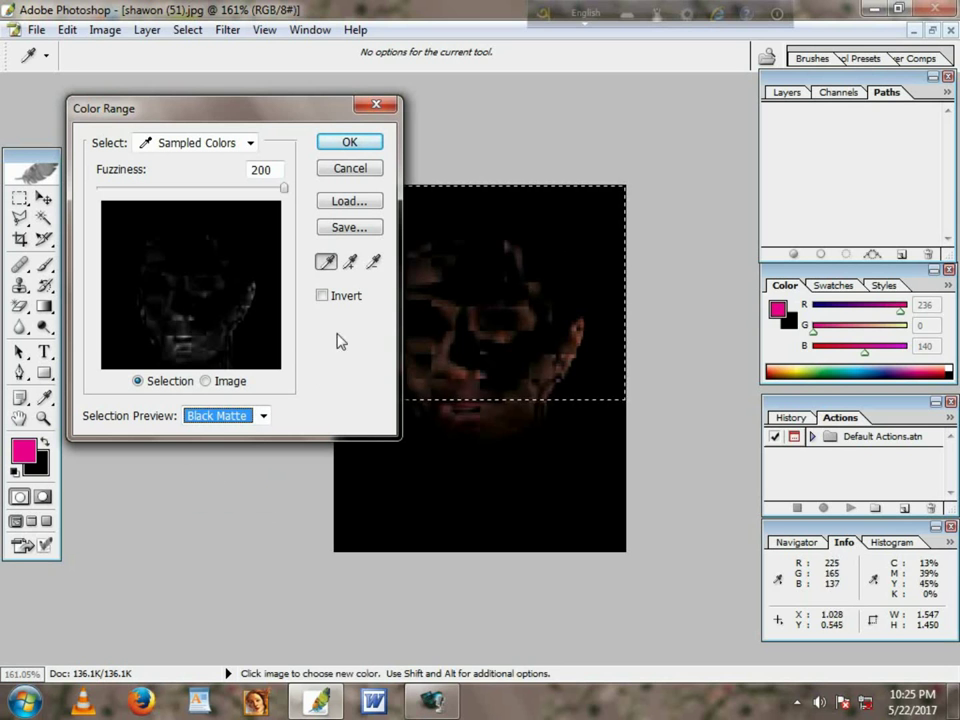
Sample the skin, show the Image thumbnail, check Invert and set Select to Reds.
{"action": "left_click", "coordinate": [543, 390]}
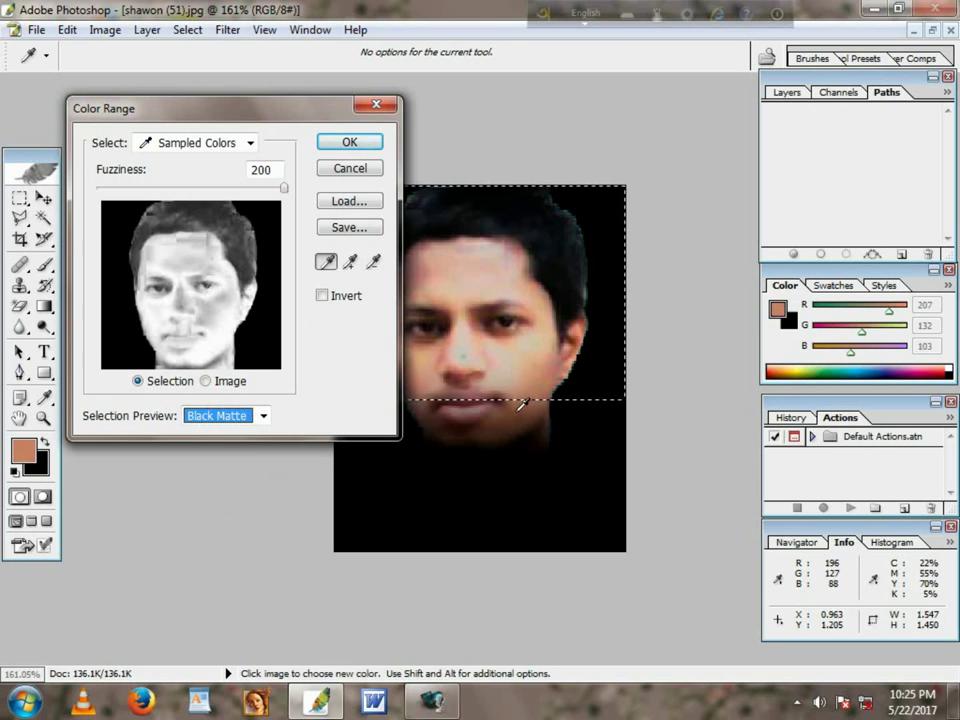
{"action": "left_click", "coordinate": [207, 381]}
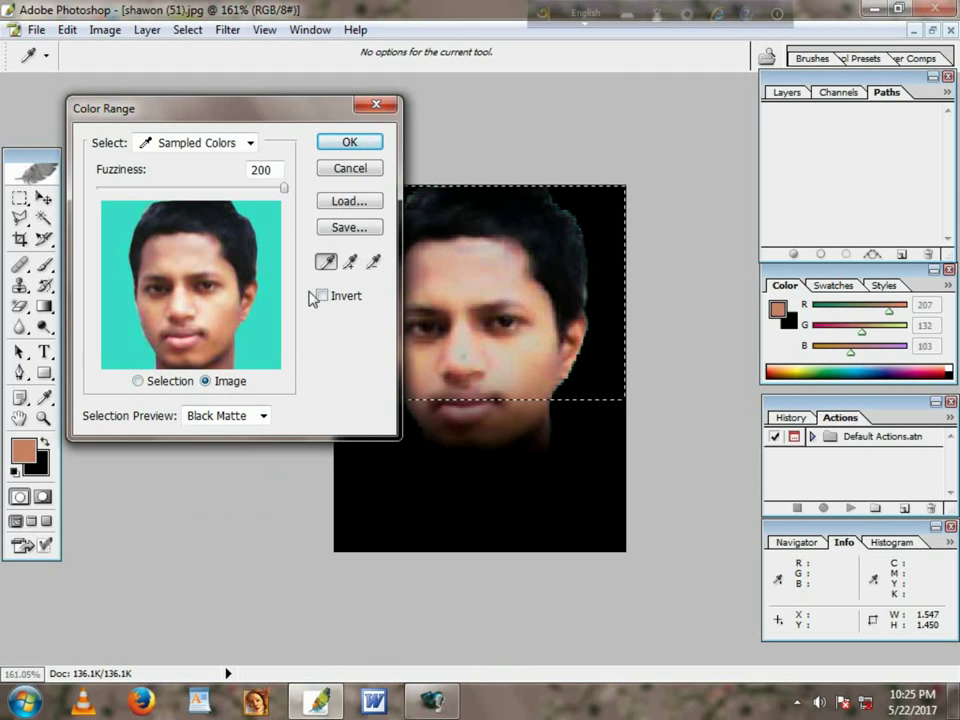
{"action": "left_click", "coordinate": [322, 296]}
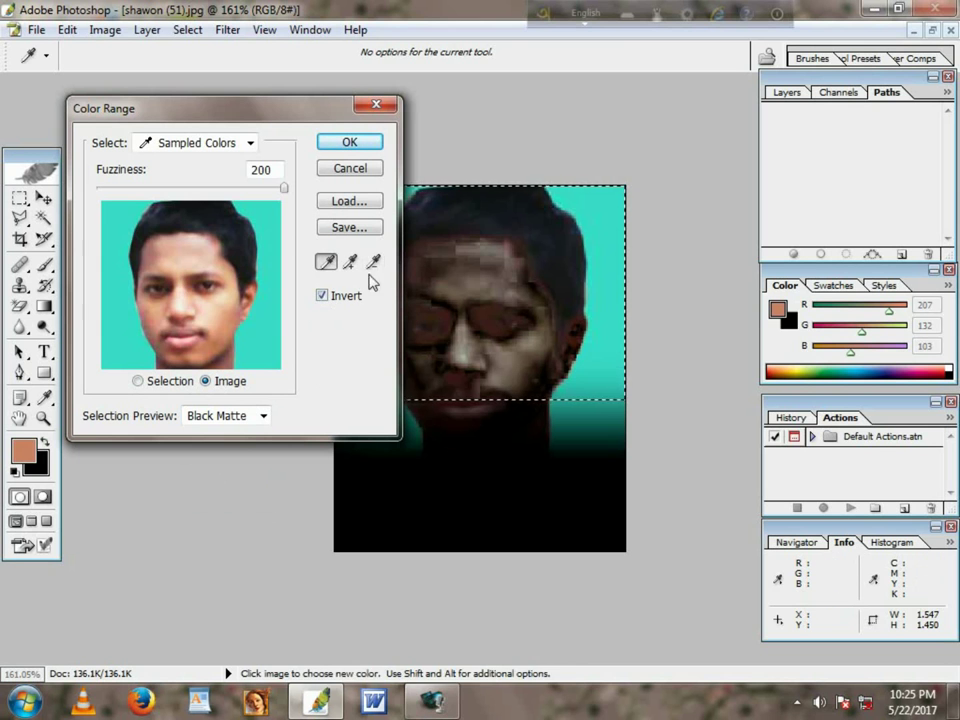
{"action": "left_click", "coordinate": [250, 143]}
{"action": "left_click", "coordinate": [228, 192]}
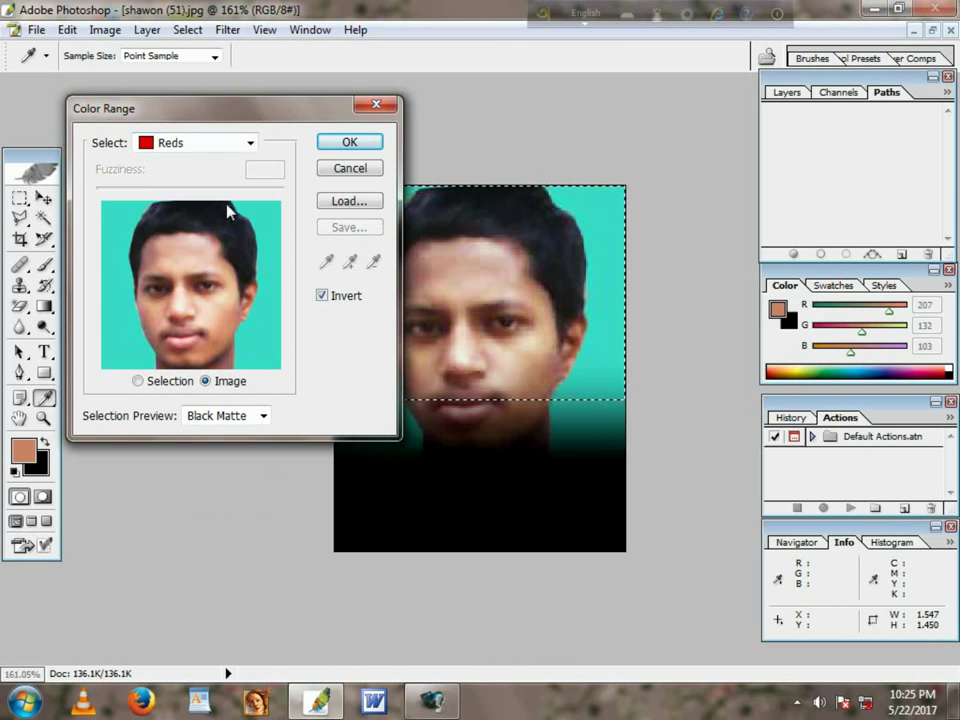
{"action": "left_click", "coordinate": [249, 145]}
{"action": "key", "text": "Down"}
{"action": "key", "text": "Return"}
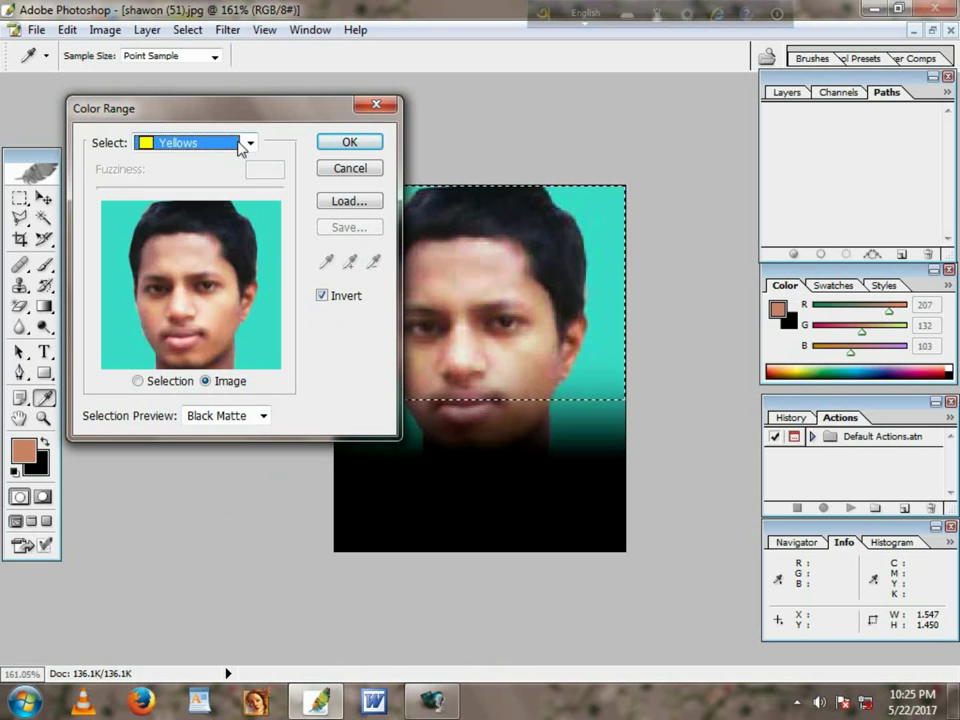
{"action": "left_click", "coordinate": [241, 148]}
{"action": "left_click", "coordinate": [225, 192]}
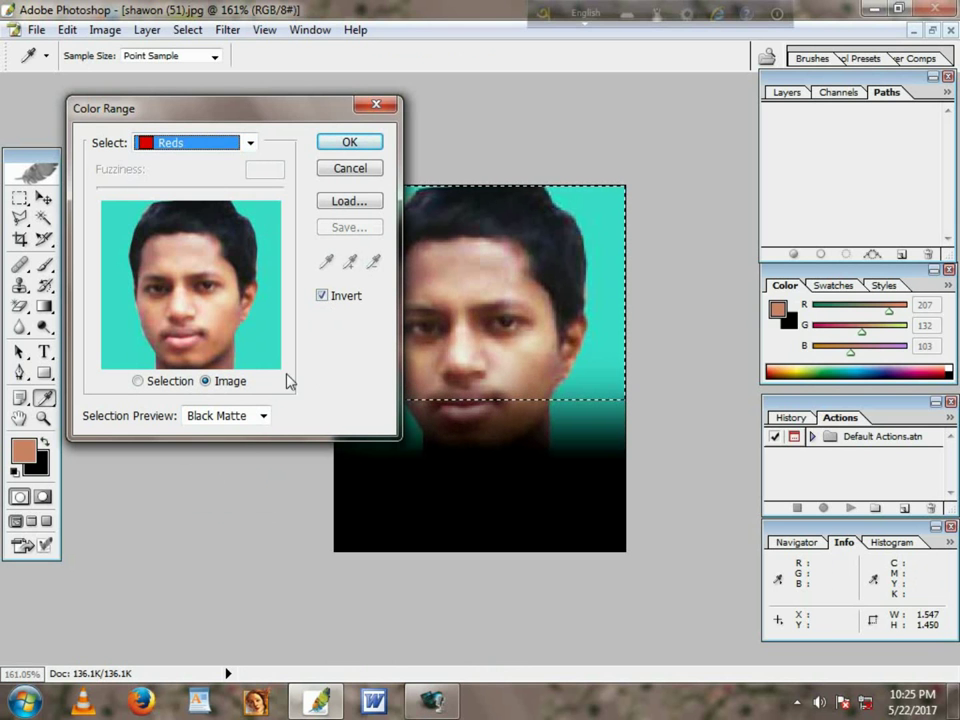
Apply the Reds colour-range selection, undo a trial move, then deselect everything.
{"action": "left_click", "coordinate": [350, 143]}
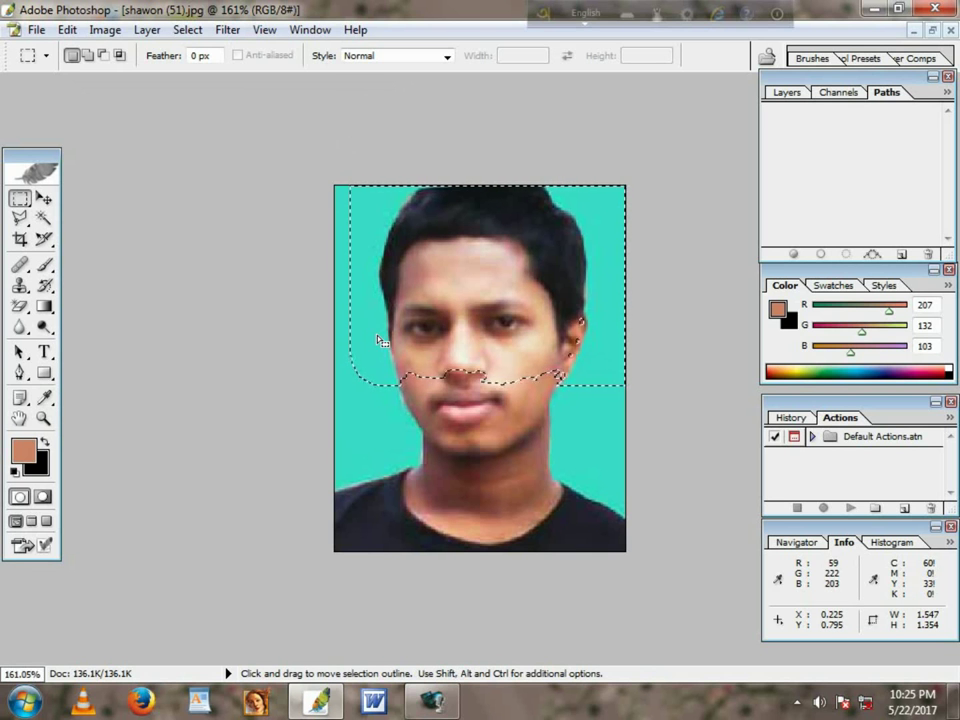
{"action": "left_click_drag", "start_coordinate": [444, 320], "coordinate": [430, 317]}
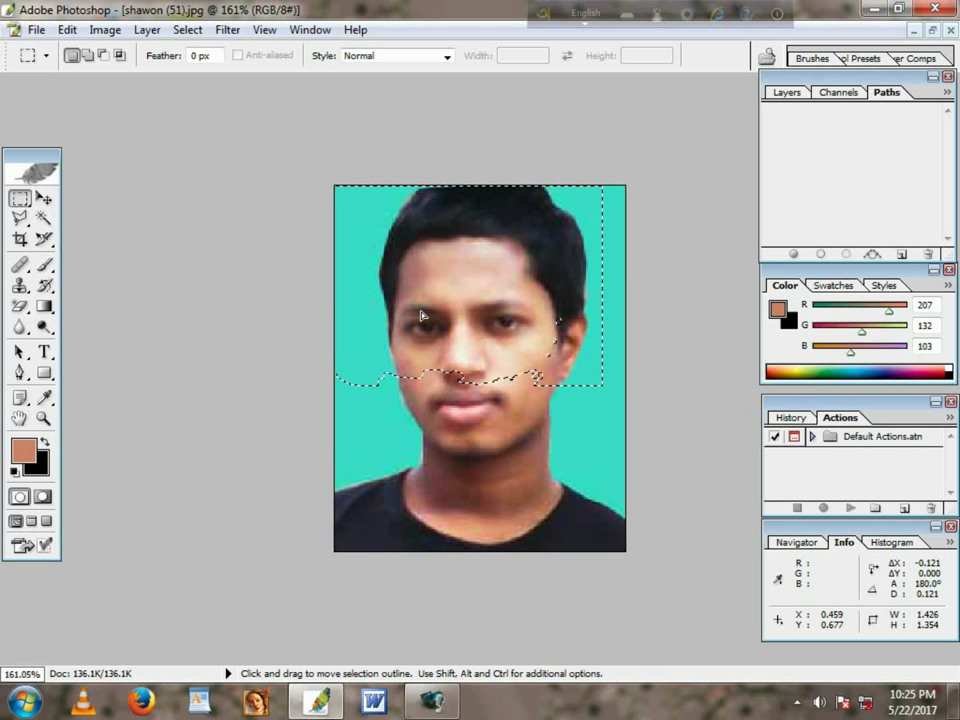
{"action": "key", "text": "ctrl+z"}
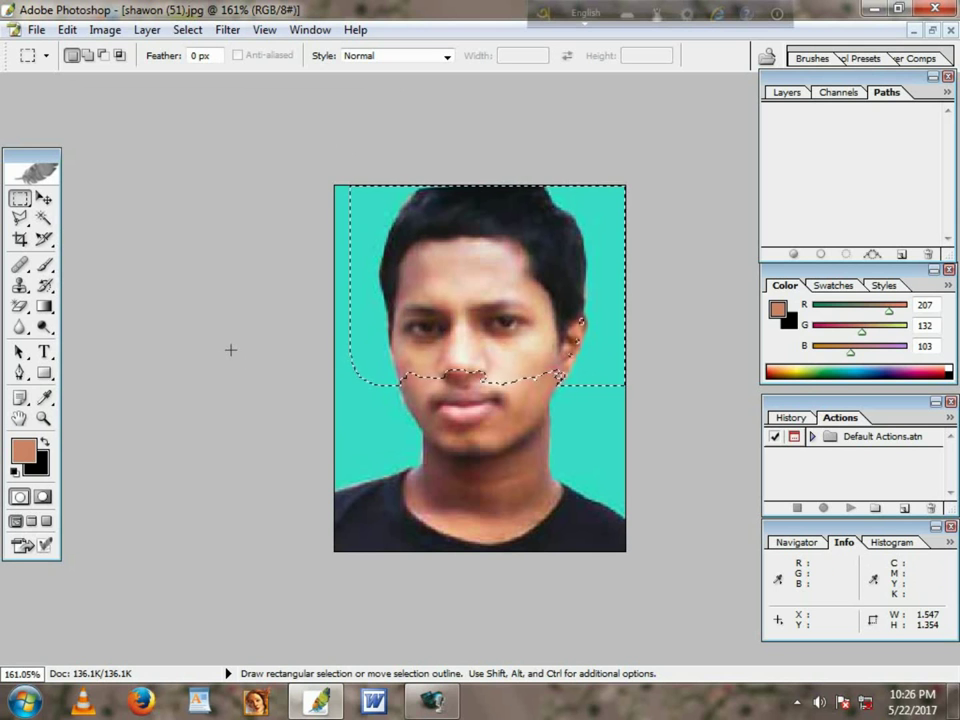
{"action": "key", "text": "ctrl+d"}
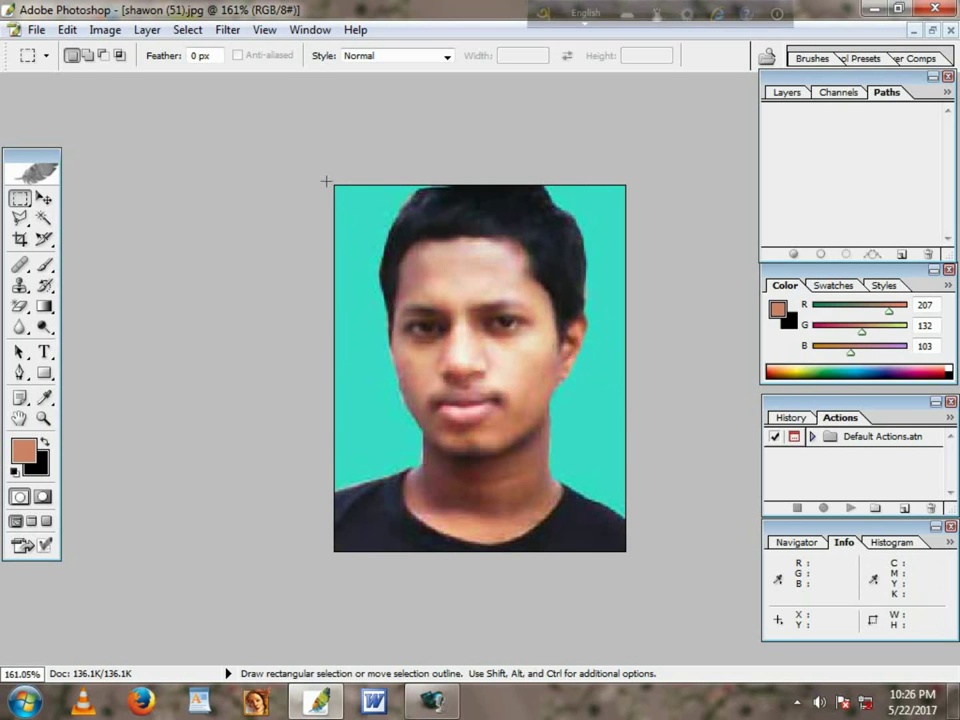
{"action": "left_click_drag", "start_coordinate": [325, 181], "coordinate": [690, 443]}
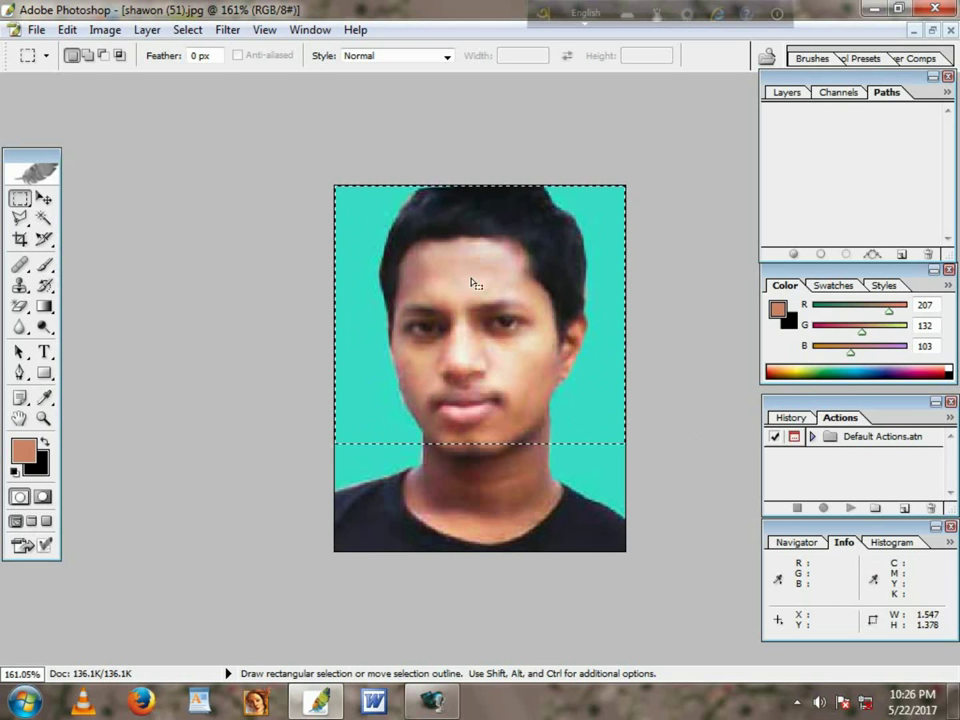
{"action": "left_click", "coordinate": [188, 30]}
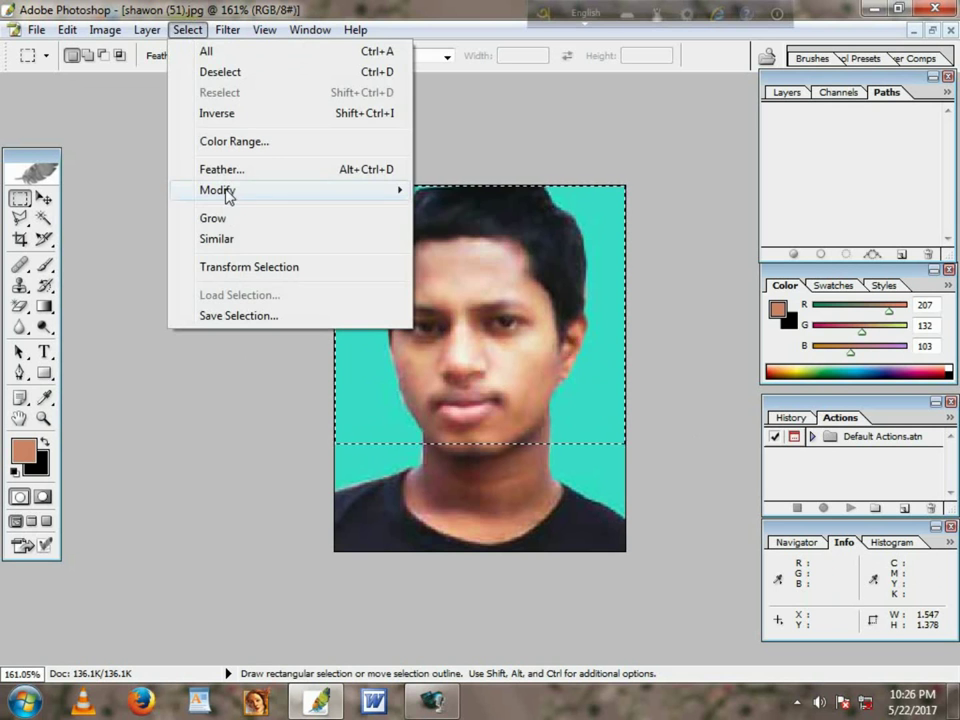
{"action": "mouse_move", "coordinate": [218, 190]}
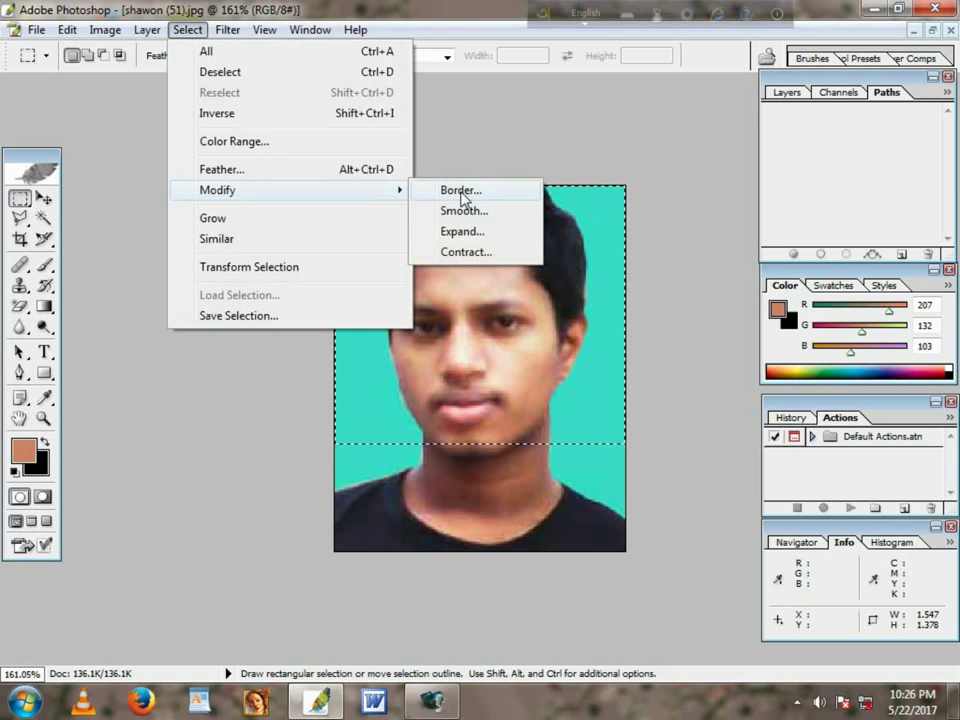
{"action": "left_click", "coordinate": [461, 191]}
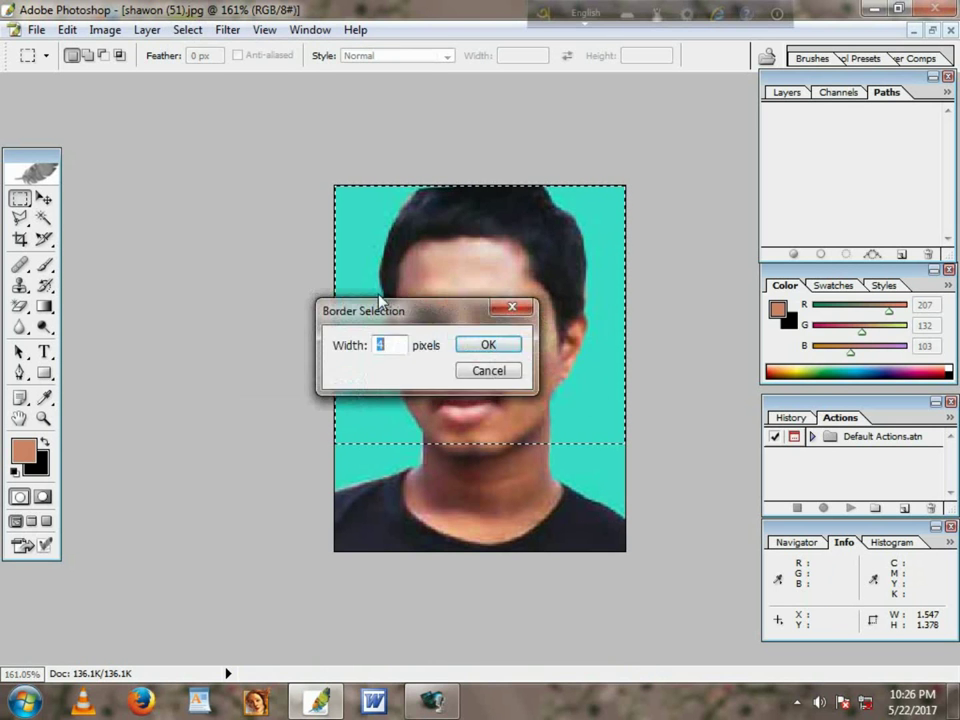
{"action": "left_click_drag", "start_coordinate": [380, 300], "coordinate": [185, 255]}
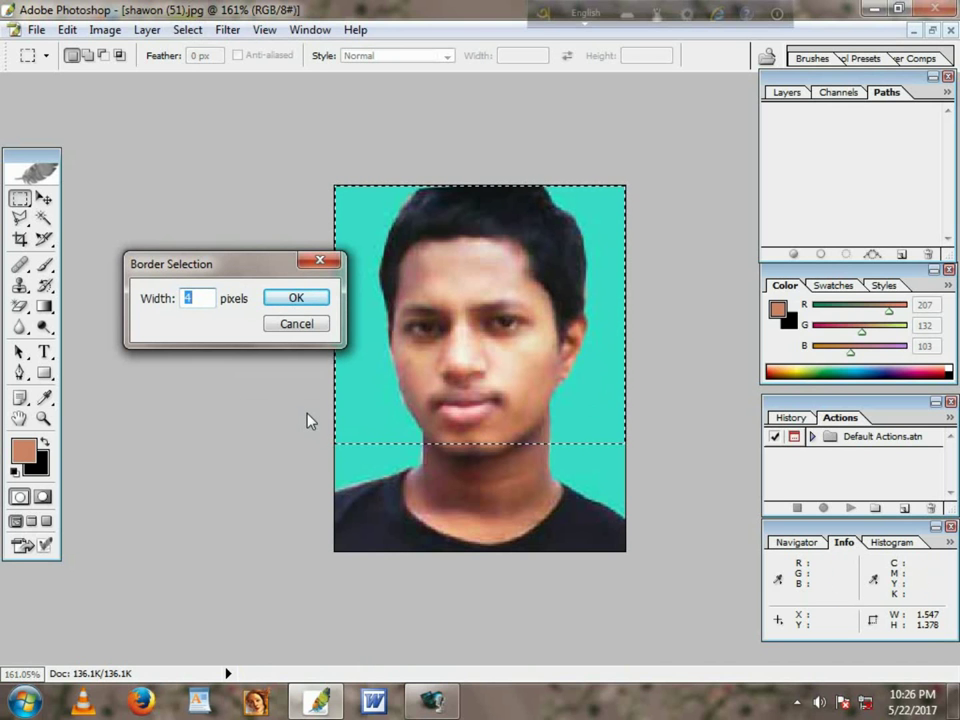
{"action": "left_click", "coordinate": [213, 296]}
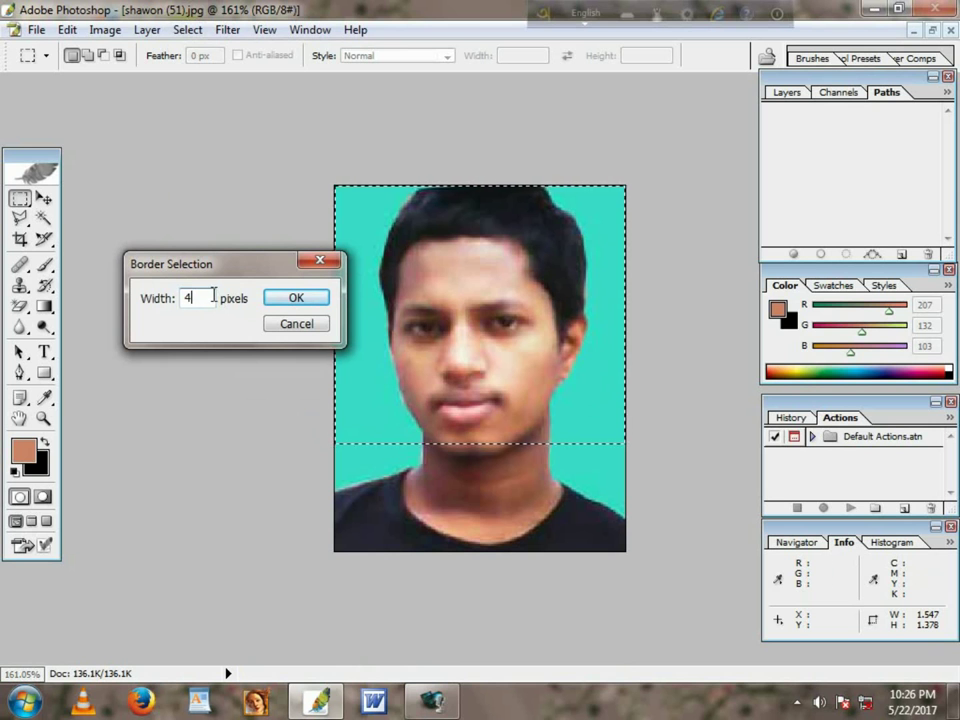
{"action": "key", "text": "BackSpace"}
{"action": "type", "text": "10"}
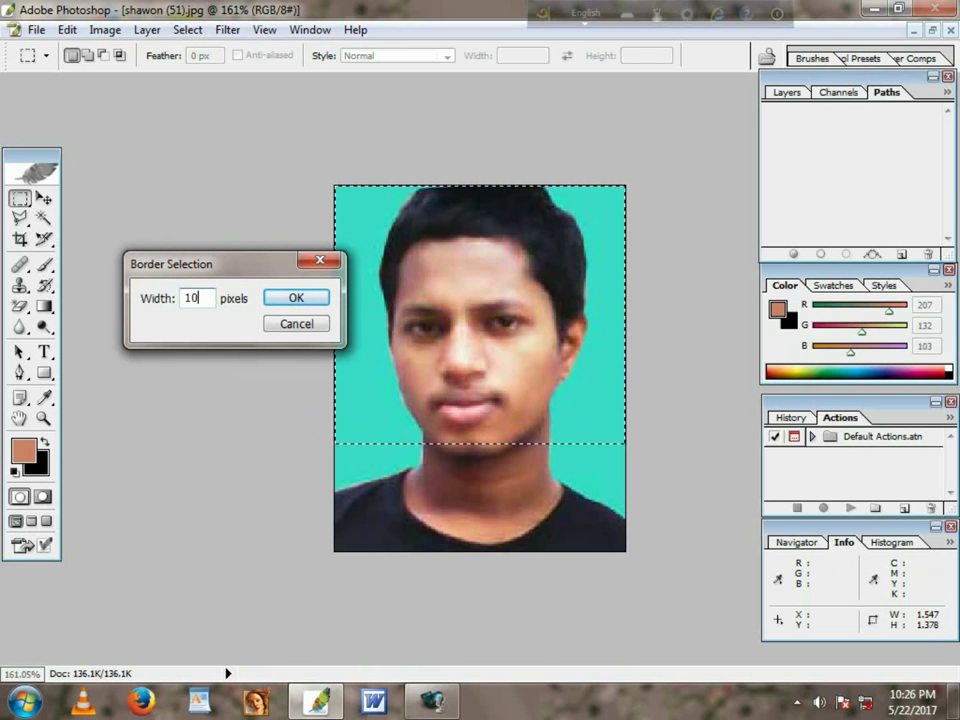
{"action": "left_click", "coordinate": [288, 300]}
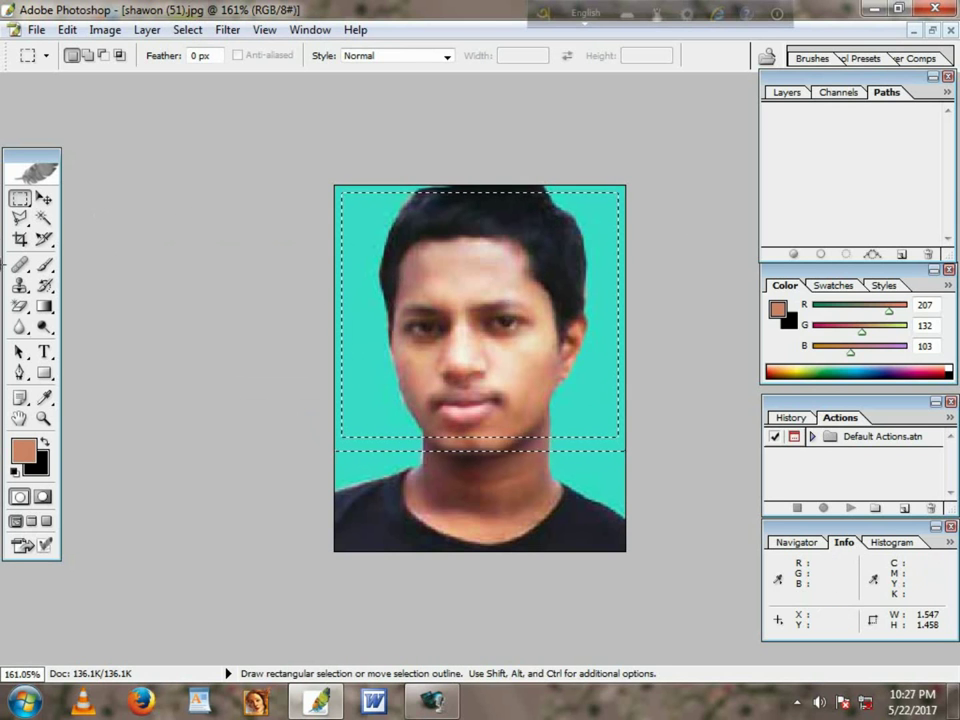
{"action": "key", "text": "ctrl"}
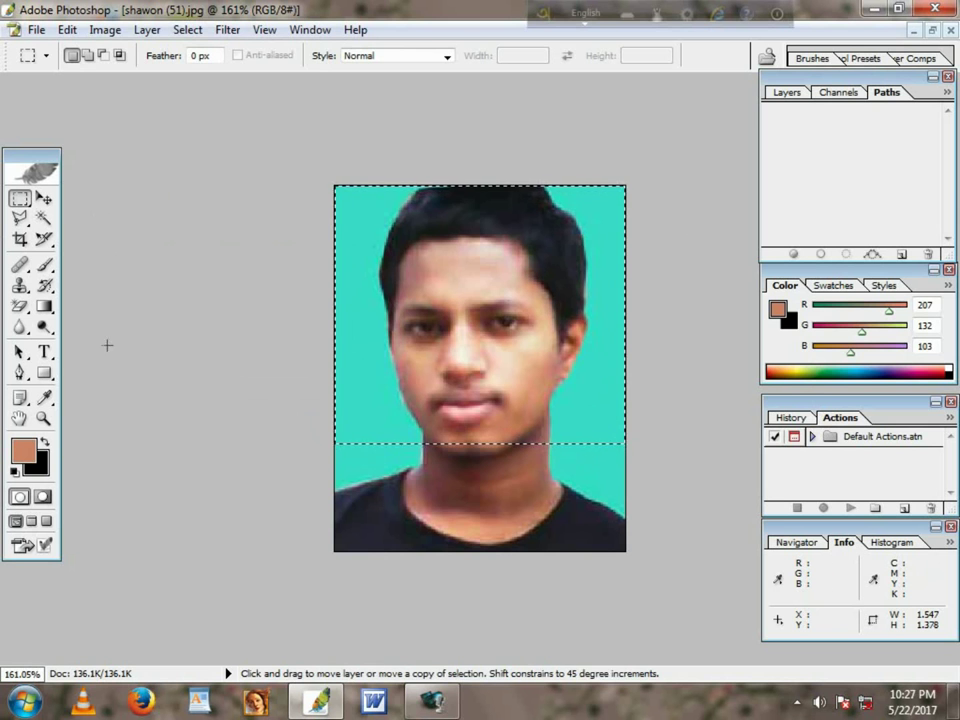
Smooth the top-to-chin rectangular selection with a 10-pixel sample radius.
{"action": "left_click", "coordinate": [188, 30]}
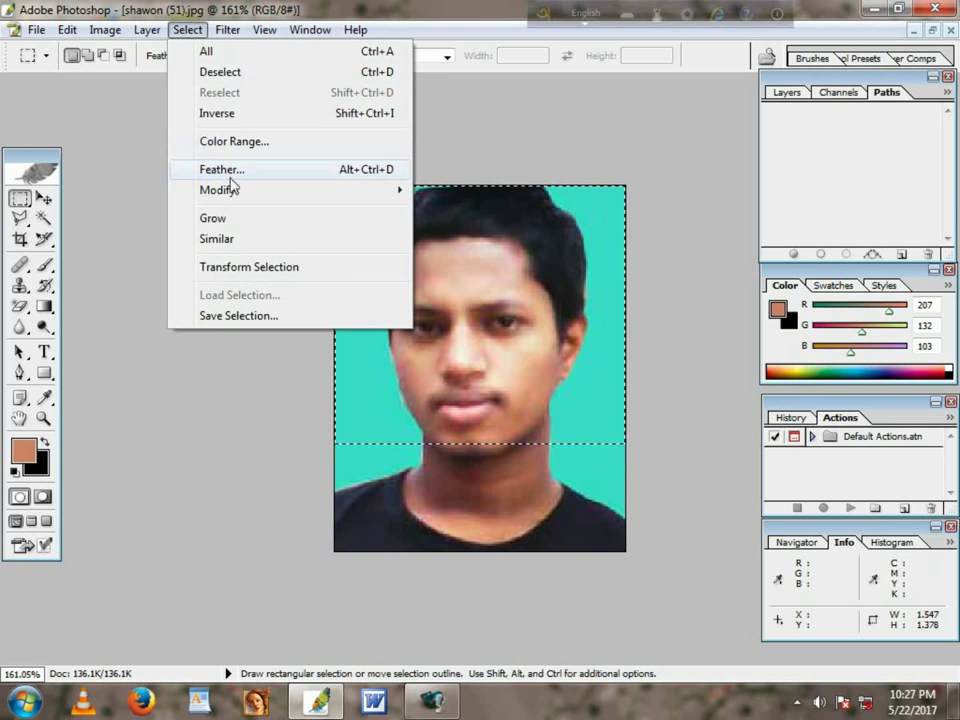
{"action": "mouse_move", "coordinate": [218, 190]}
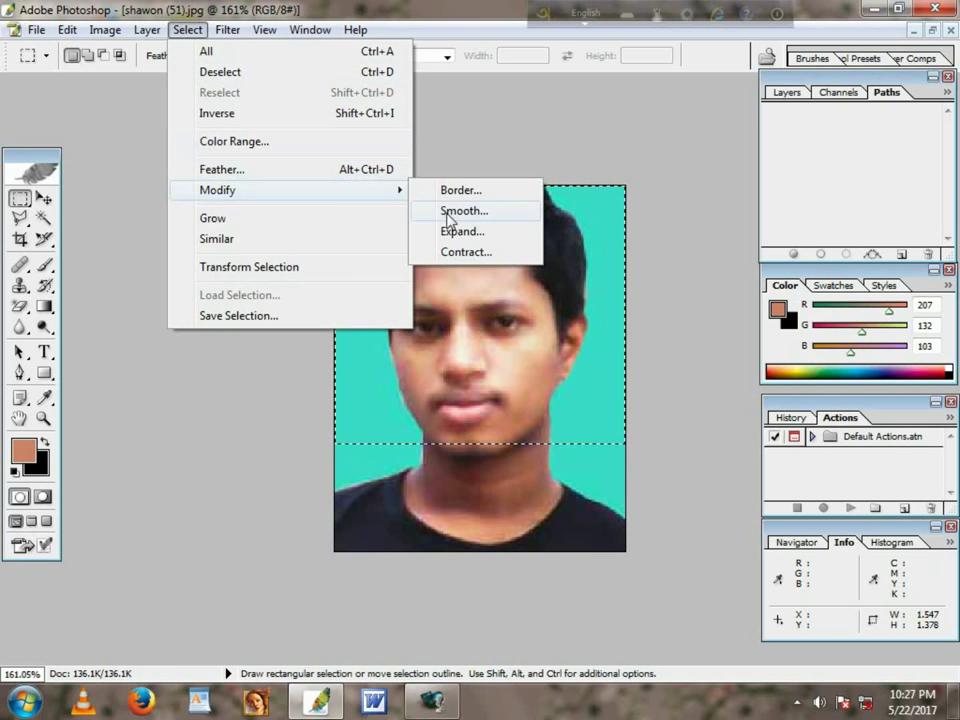
{"action": "left_click", "coordinate": [447, 211]}
{"action": "left_click_drag", "start_coordinate": [484, 304], "coordinate": [272, 231]}
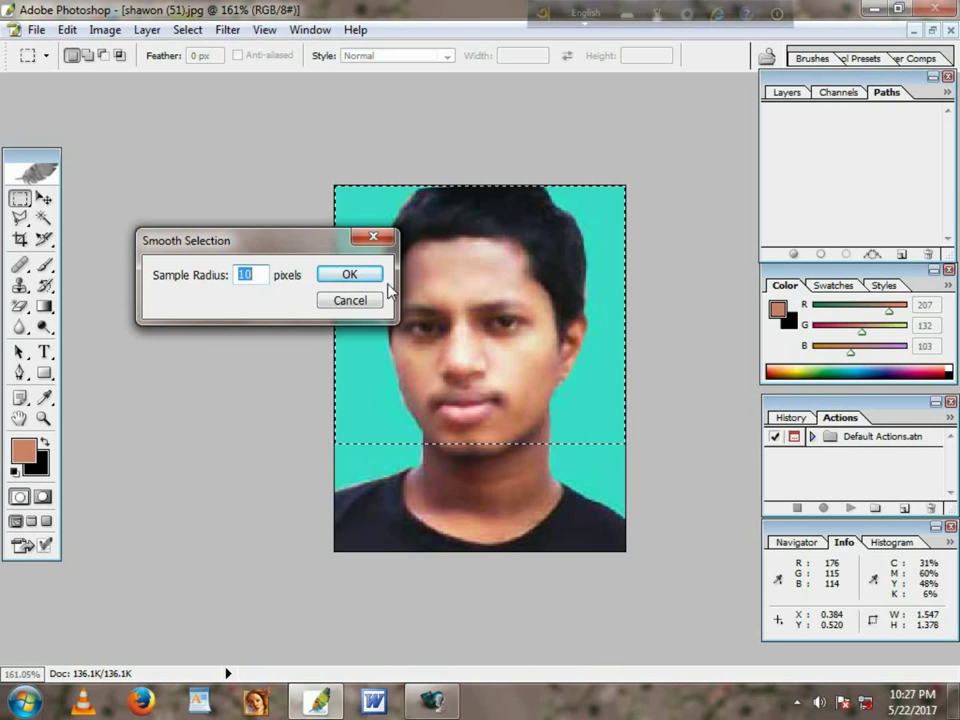
{"action": "left_click", "coordinate": [263, 279]}
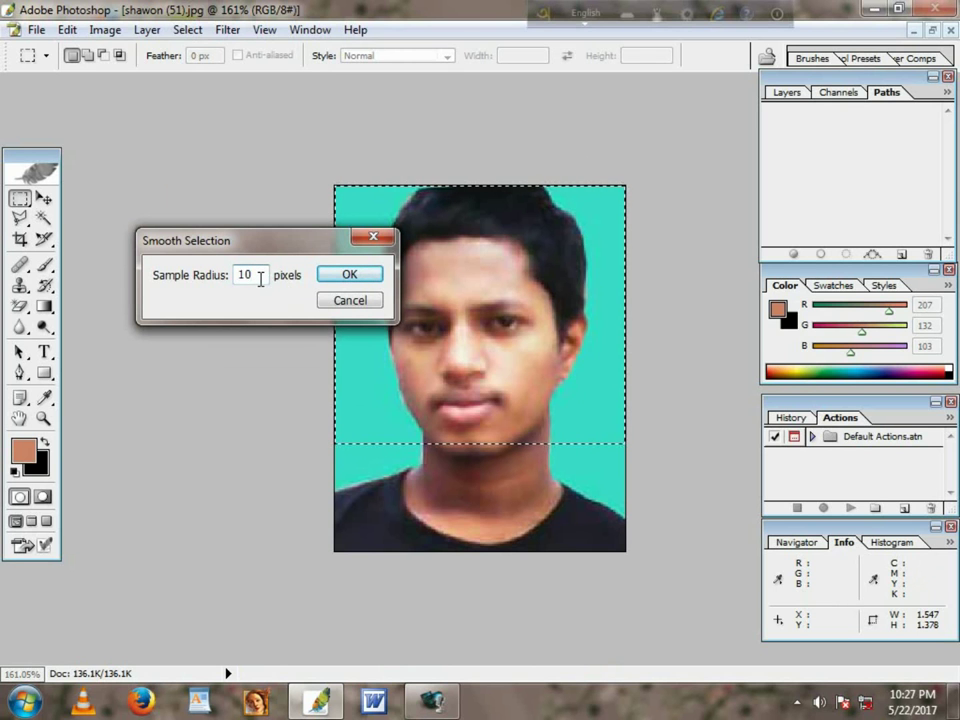
{"action": "key", "text": "BackSpace"}
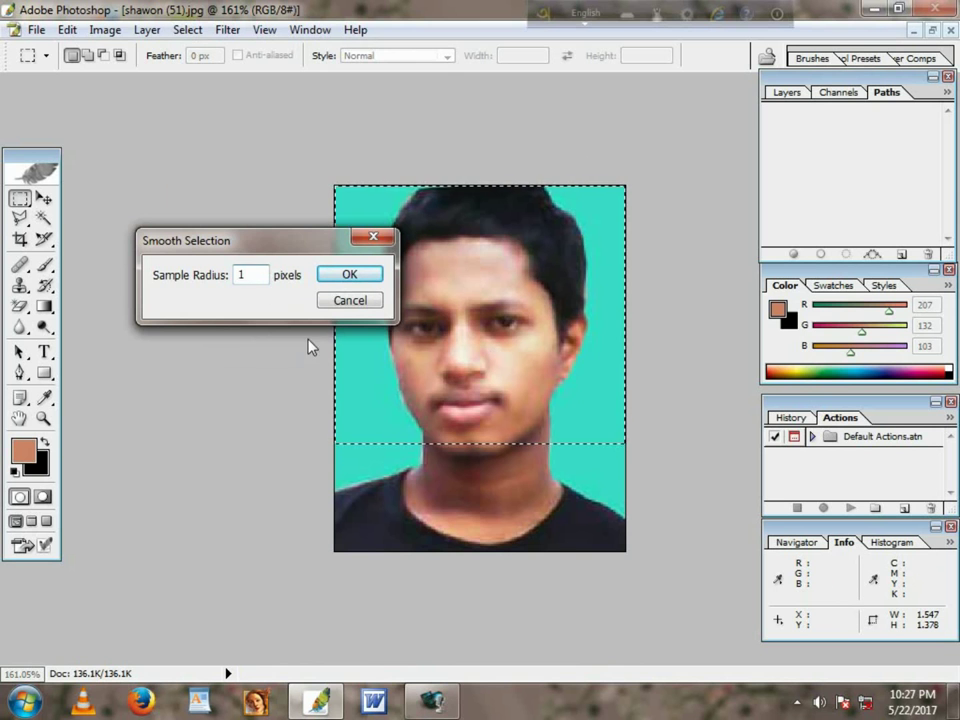
{"action": "type", "text": "0"}
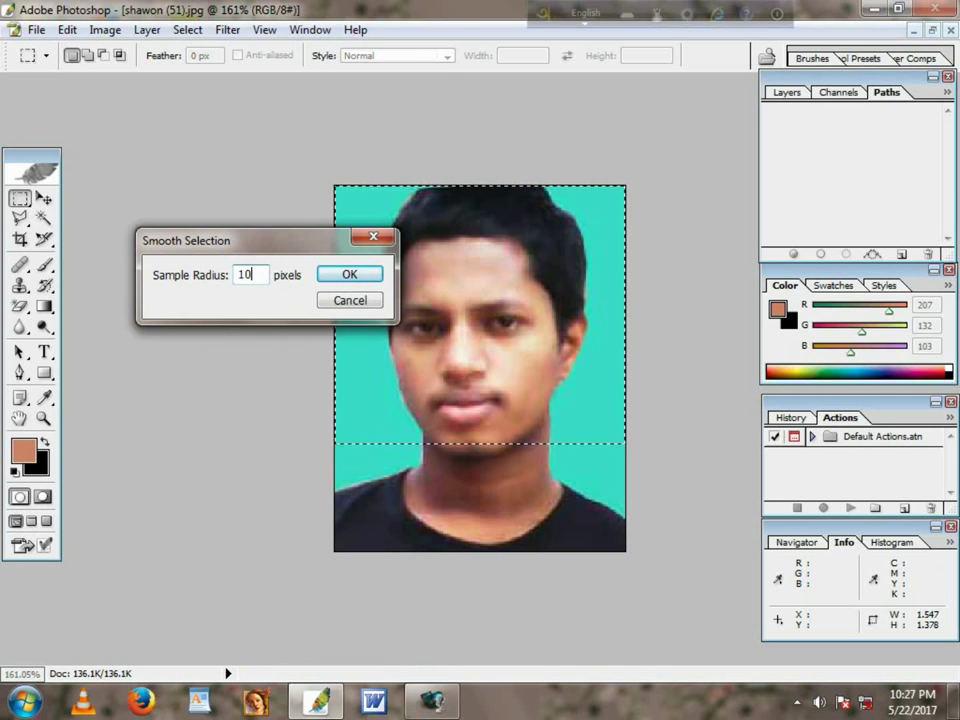
{"action": "key", "text": "Return"}
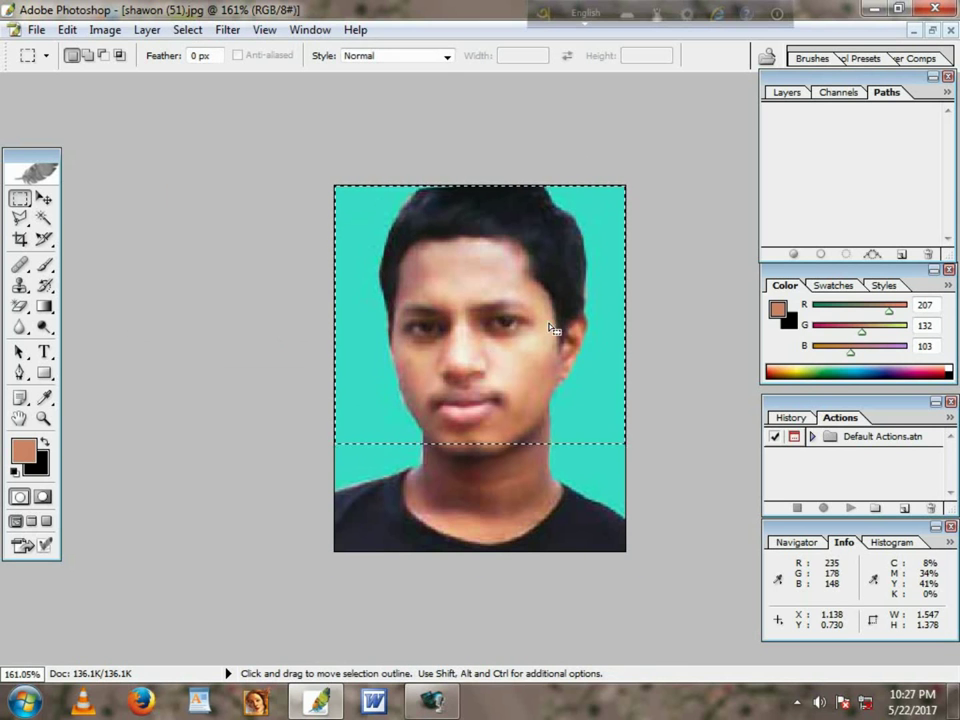
{"action": "scroll", "coordinate": [553, 326], "scroll_direction": "up", "scroll_amount": 2}
{"action": "scroll", "coordinate": [553, 317], "scroll_direction": "down", "scroll_amount": 1}
{"action": "scroll", "coordinate": [557, 317], "scroll_direction": "down", "scroll_amount": 2}
{"action": "scroll", "coordinate": [555, 317], "scroll_direction": "down", "scroll_amount": 1}
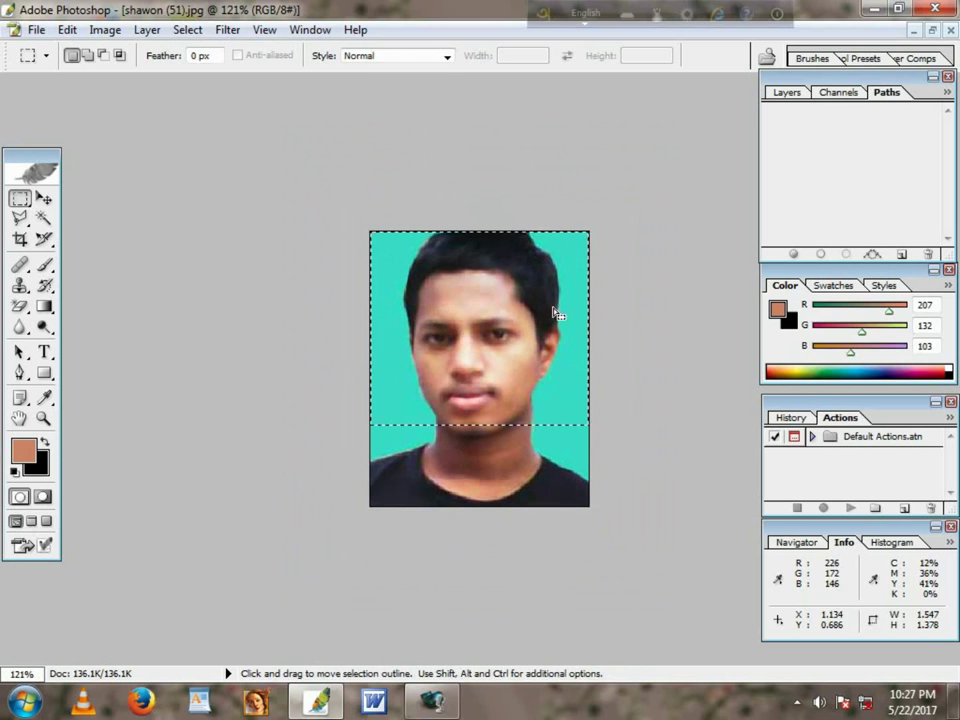
{"action": "scroll", "coordinate": [350, 326], "scroll_direction": "up", "scroll_amount": 2}
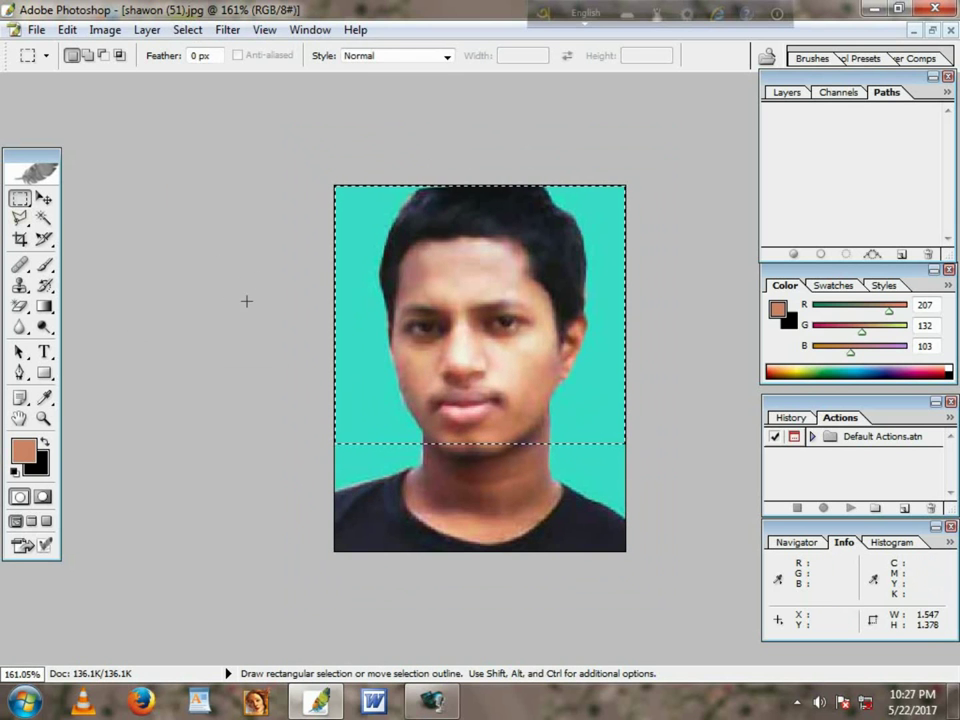
Expand the top-to-chin selection so its bottom edge extends below the chin.
{"action": "left_click", "coordinate": [198, 34]}
{"action": "mouse_move", "coordinate": [218, 190]}
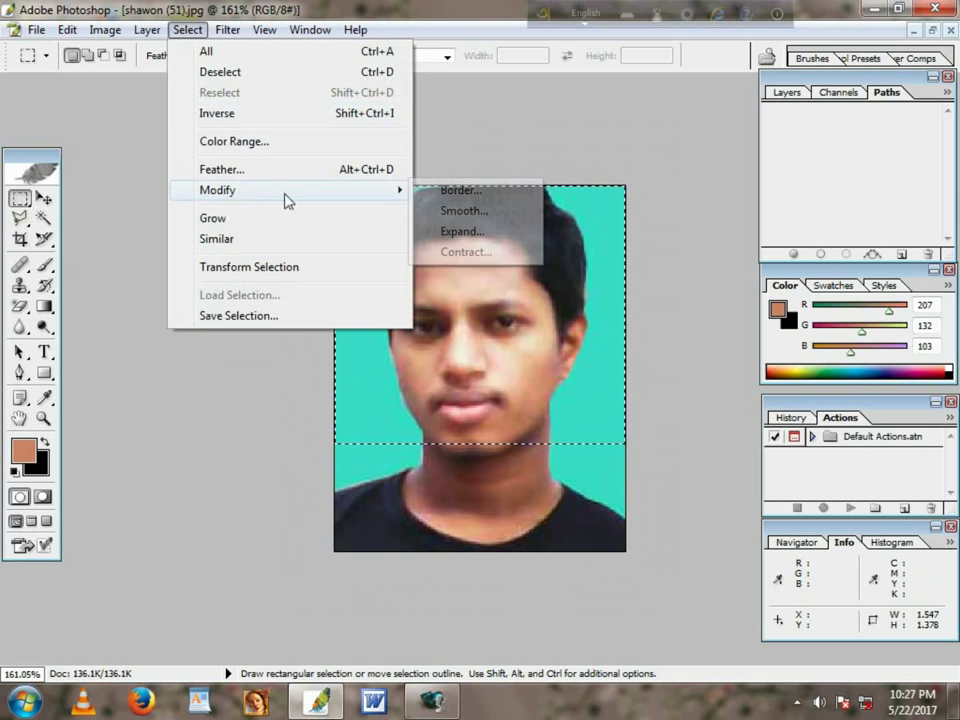
{"action": "left_click", "coordinate": [440, 234]}
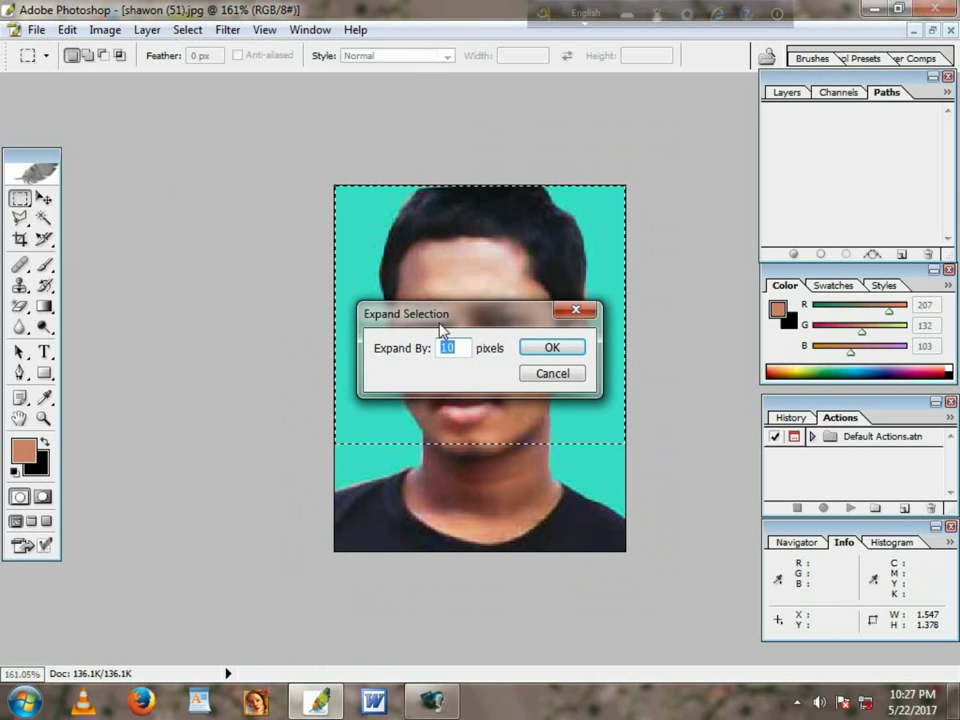
{"action": "left_click_drag", "start_coordinate": [440, 324], "coordinate": [193, 260]}
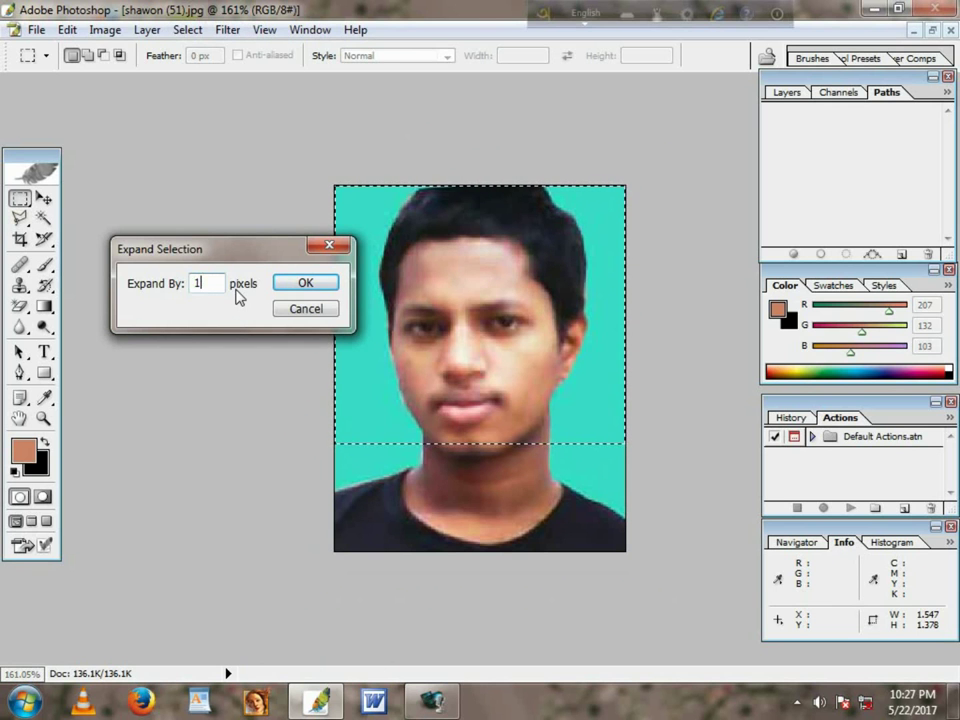
{"action": "left_click", "coordinate": [318, 283]}
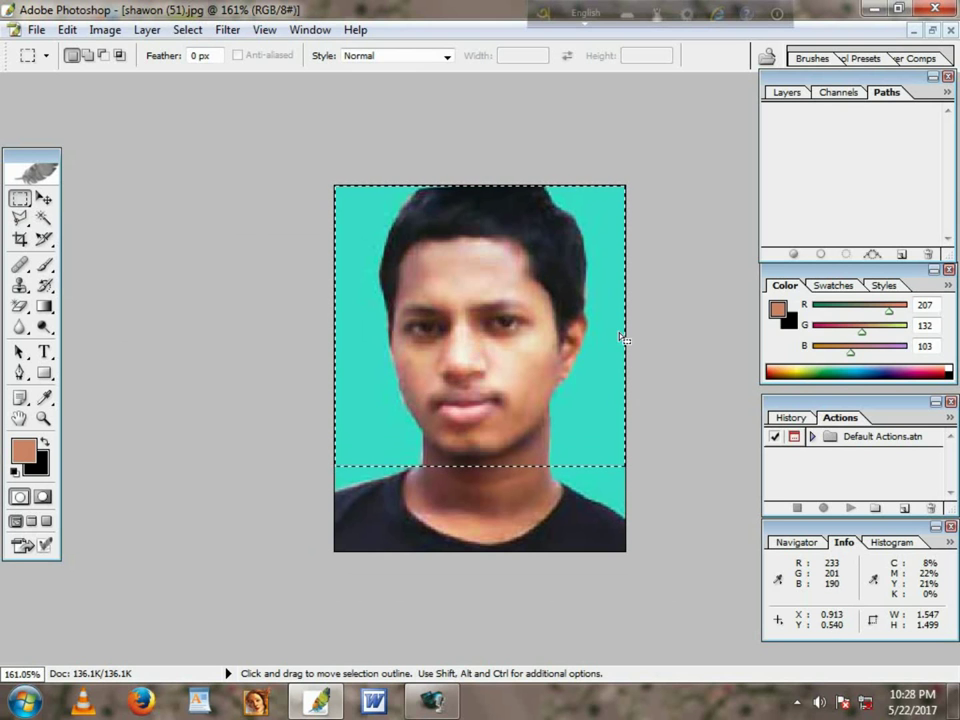
Contract the selection by 15 pixels, returning its bottom edge to the chin line.
{"action": "left_click", "coordinate": [188, 31]}
{"action": "mouse_move", "coordinate": [218, 190]}
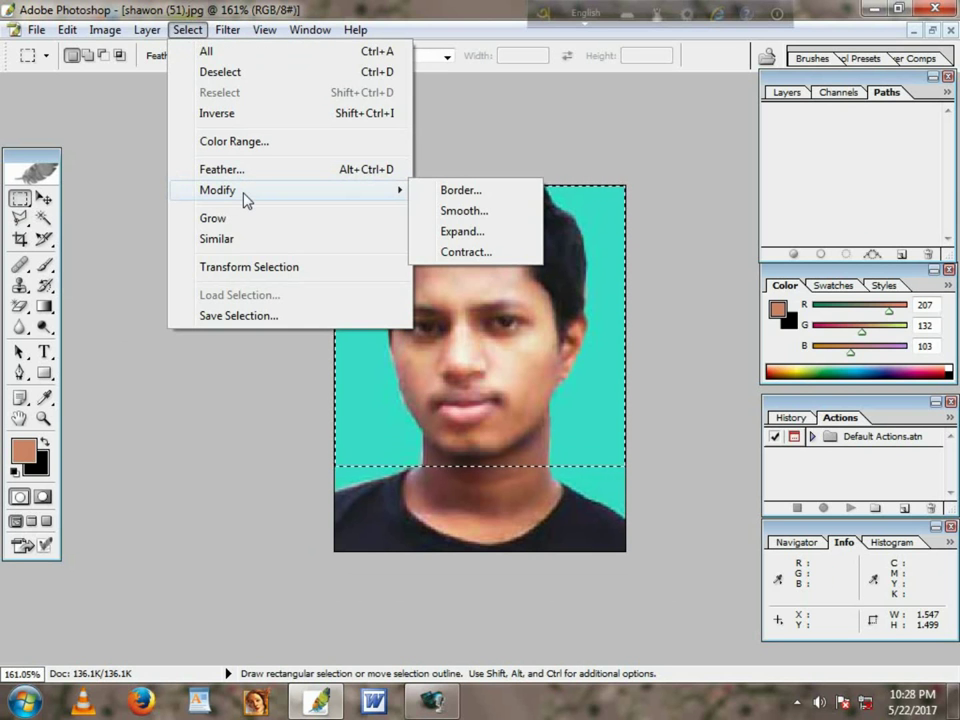
{"action": "left_click", "coordinate": [455, 252]}
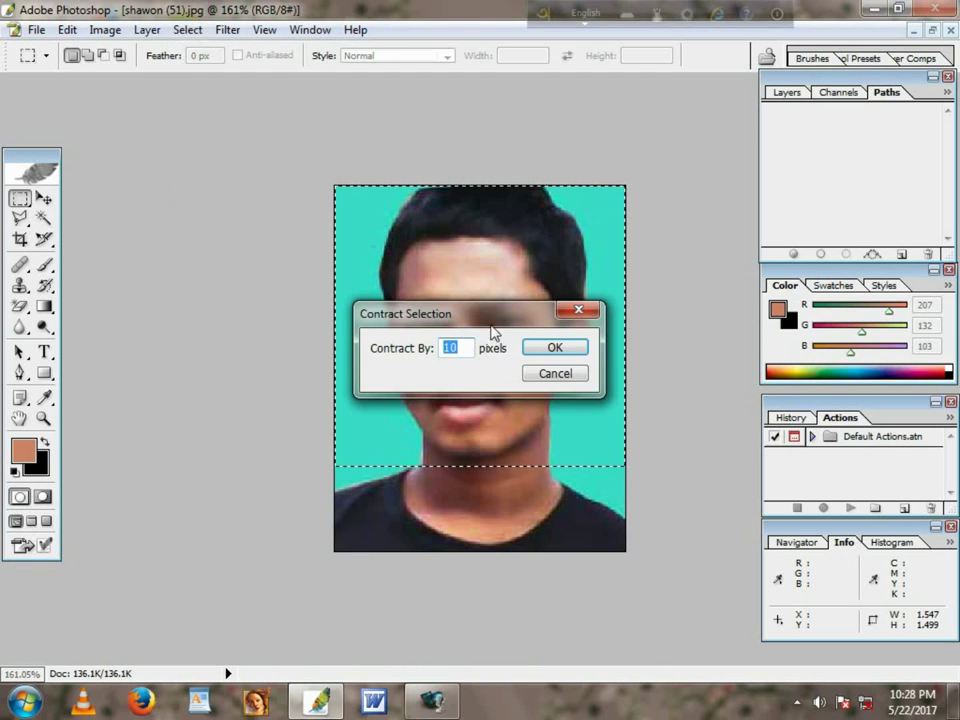
{"action": "mouse_move", "coordinate": [481, 308]}
{"action": "left_mouse_down"}
{"action": "mouse_move", "coordinate": [322, 237]}
{"action": "mouse_move", "coordinate": [205, 255]}
{"action": "mouse_move", "coordinate": [262, 240]}
{"action": "left_mouse_up"}
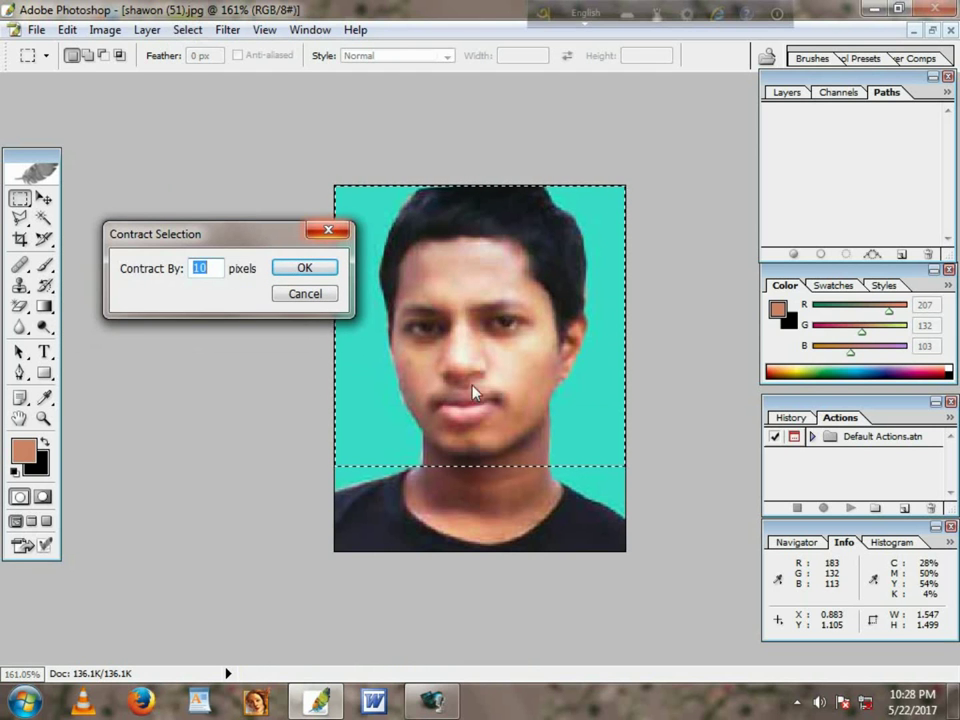
{"action": "left_click", "coordinate": [197, 265]}
{"action": "type", "text": "15"}
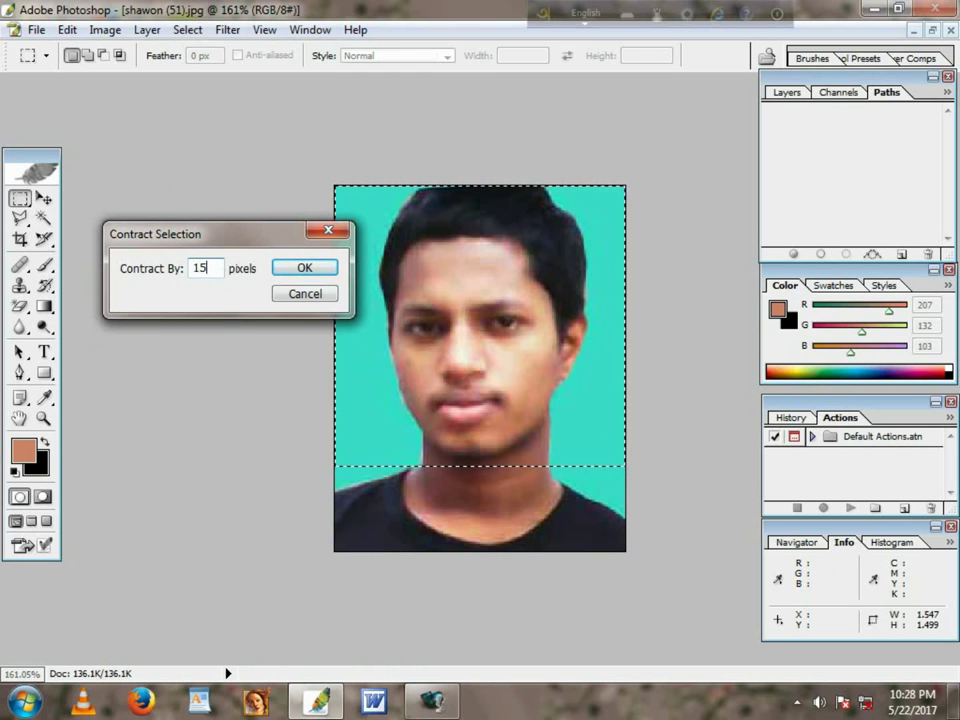
{"action": "left_click", "coordinate": [310, 271]}
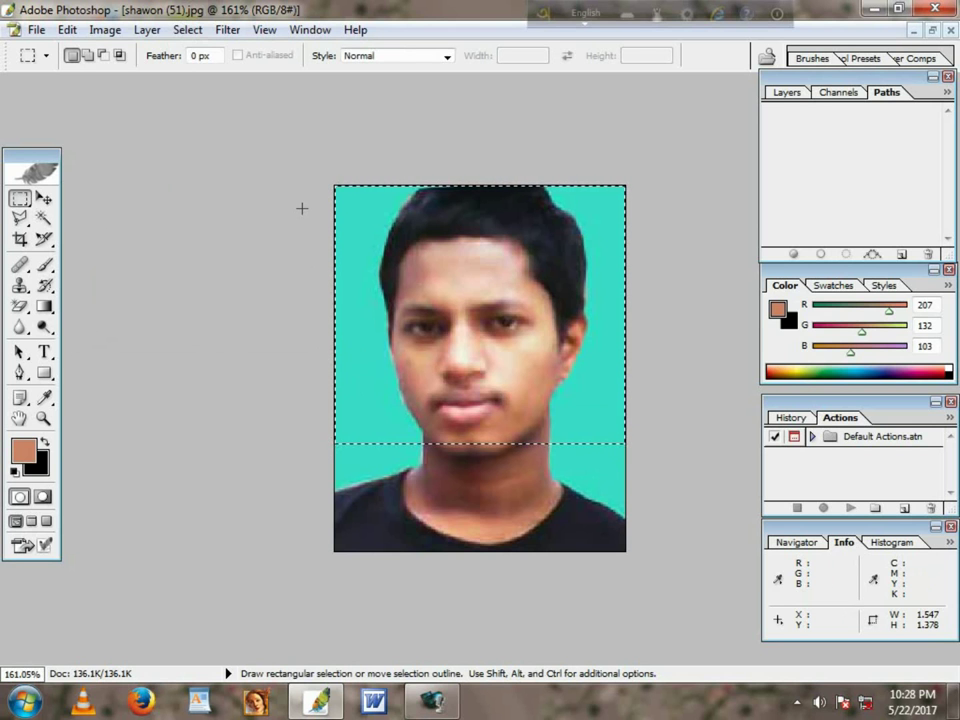
Browse the Select > Modify submenu without choosing, then reopen the Select menu.
{"action": "left_click", "coordinate": [197, 33]}
{"action": "mouse_move", "coordinate": [217, 190]}
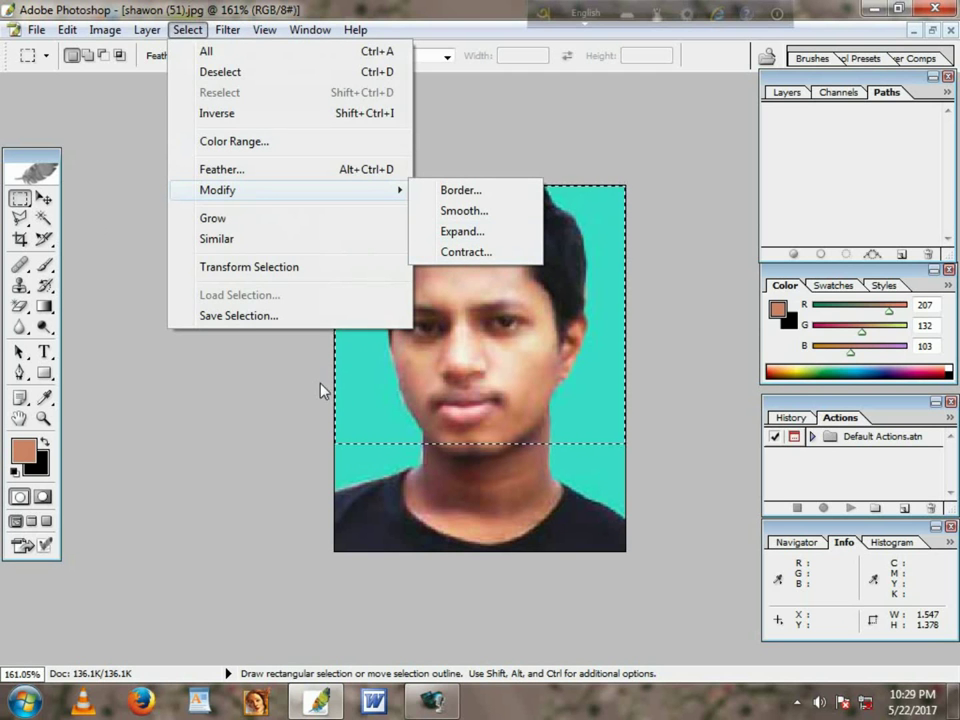
{"action": "left_click", "coordinate": [255, 405]}
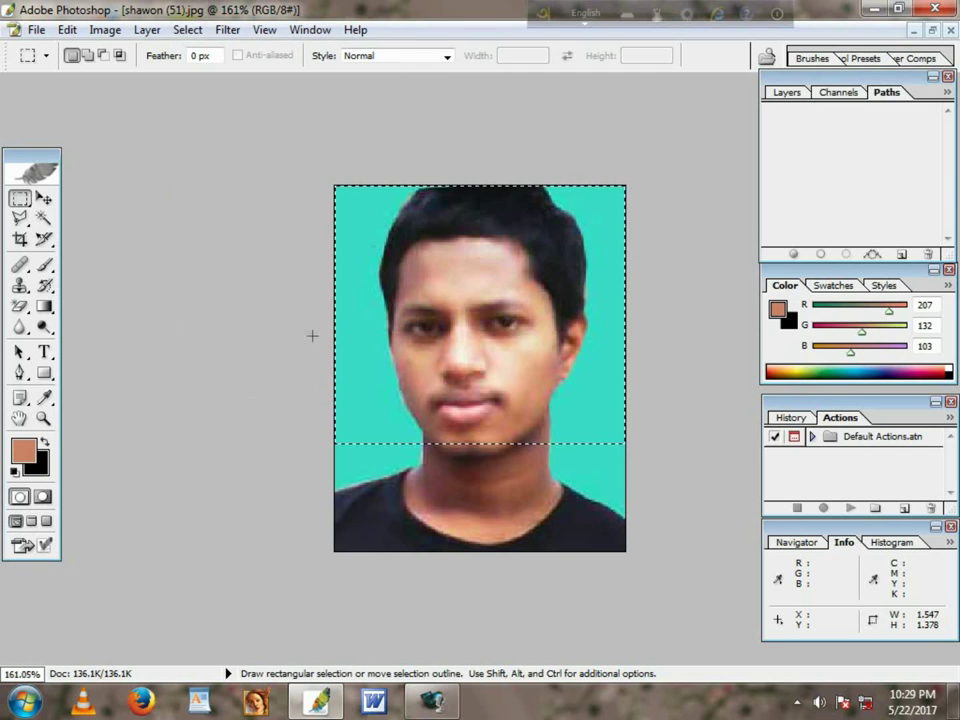
{"action": "left_click", "coordinate": [184, 32]}
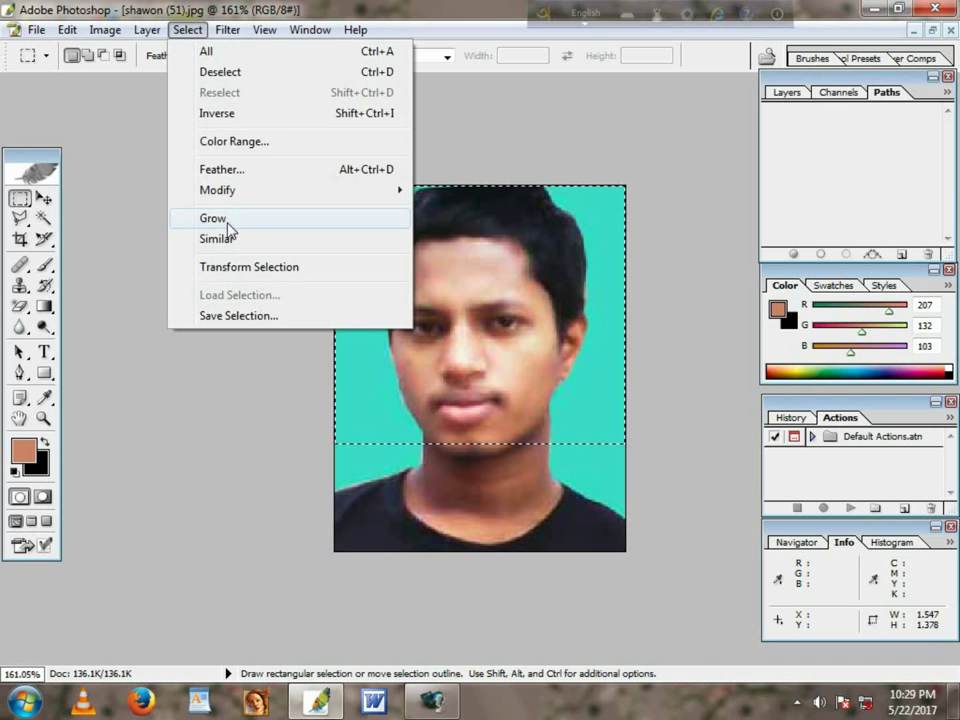
Apply Select > Grow, then Select > Similar, so the whole portrait is selected.
{"action": "left_click", "coordinate": [226, 219]}
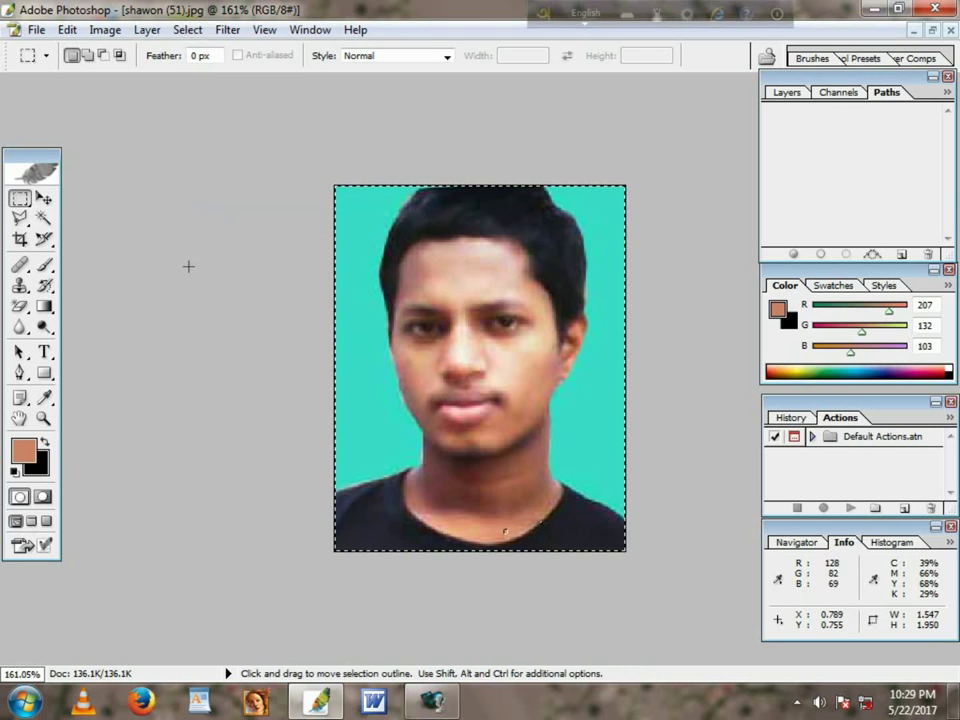
{"action": "left_click", "coordinate": [184, 31]}
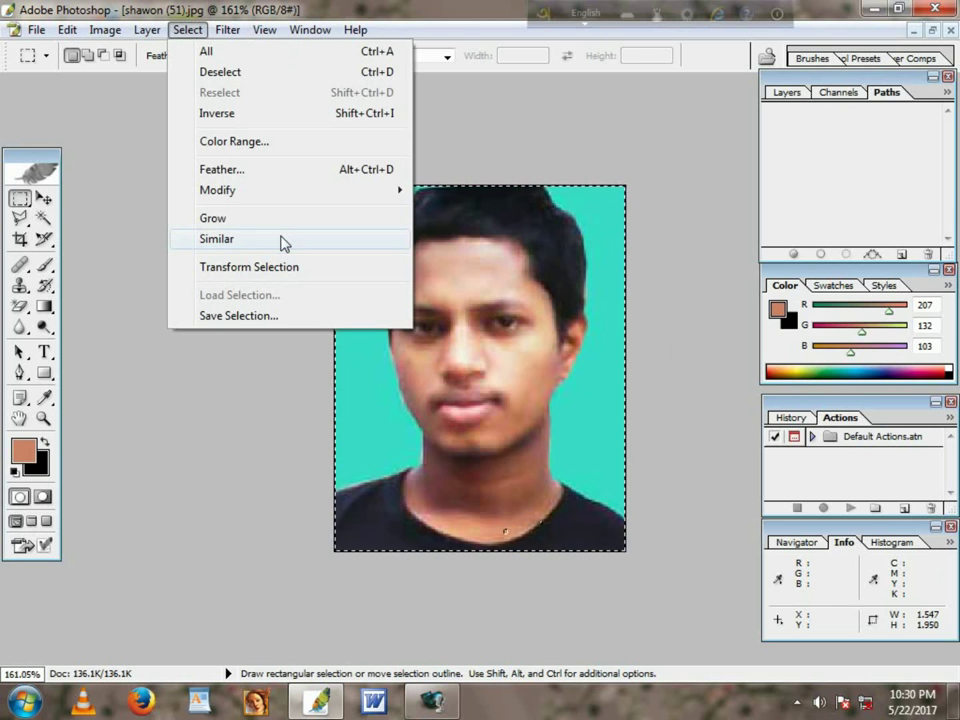
{"action": "left_click", "coordinate": [280, 241]}
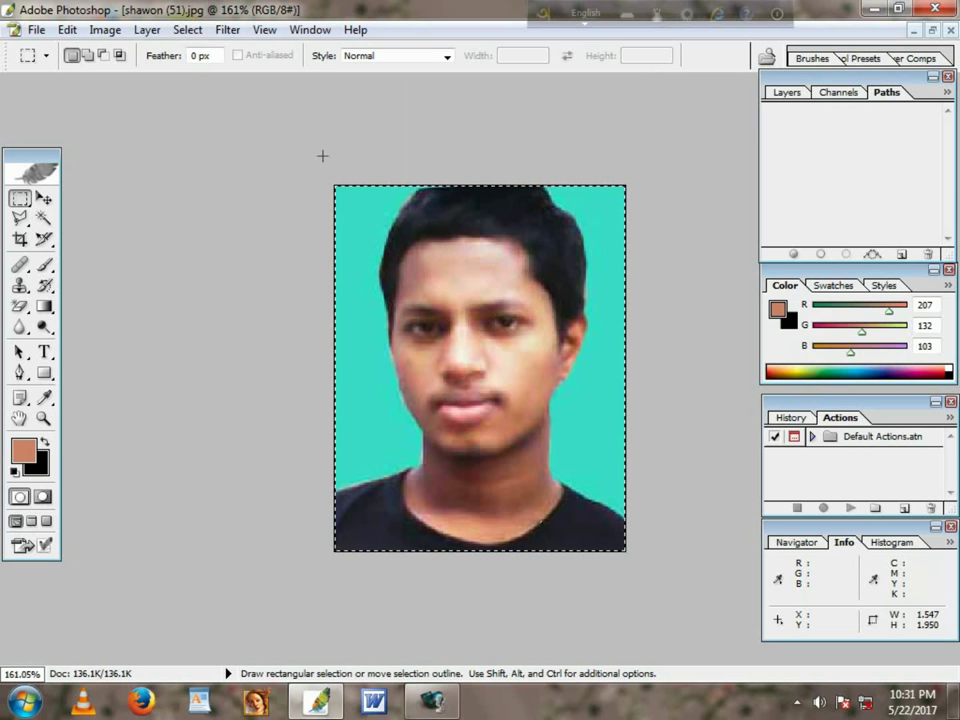
Transform the selection into a full-height strip, 73.9% wide, centred on the face.
{"action": "left_click", "coordinate": [185, 30]}
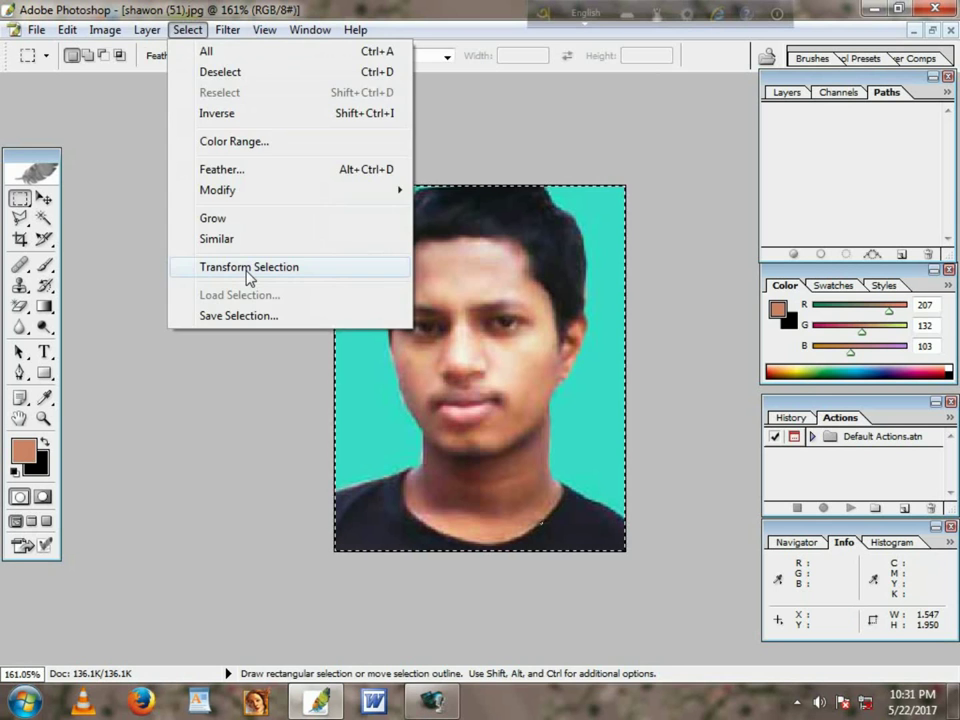
{"action": "left_click", "coordinate": [249, 268]}
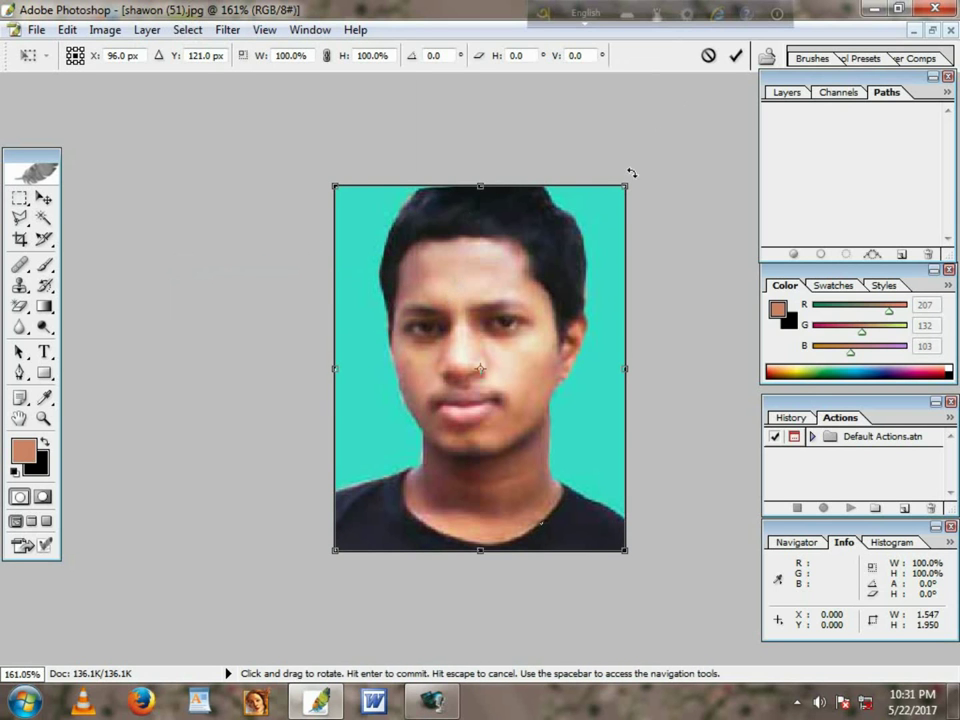
{"action": "mouse_move", "coordinate": [620, 190]}
{"action": "left_mouse_down"}
{"action": "mouse_move", "coordinate": [596, 236]}
{"action": "mouse_move", "coordinate": [607, 206]}
{"action": "left_mouse_up"}
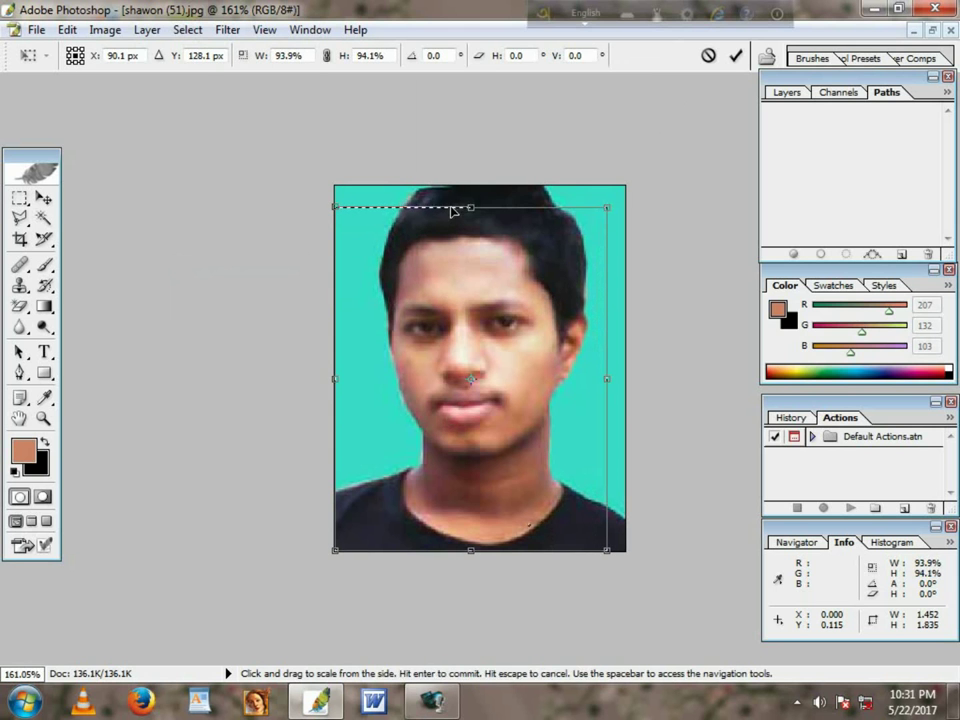
{"action": "left_click_drag", "start_coordinate": [469, 208], "coordinate": [470, 222]}
{"action": "left_click_drag", "start_coordinate": [334, 386], "coordinate": [361, 386]}
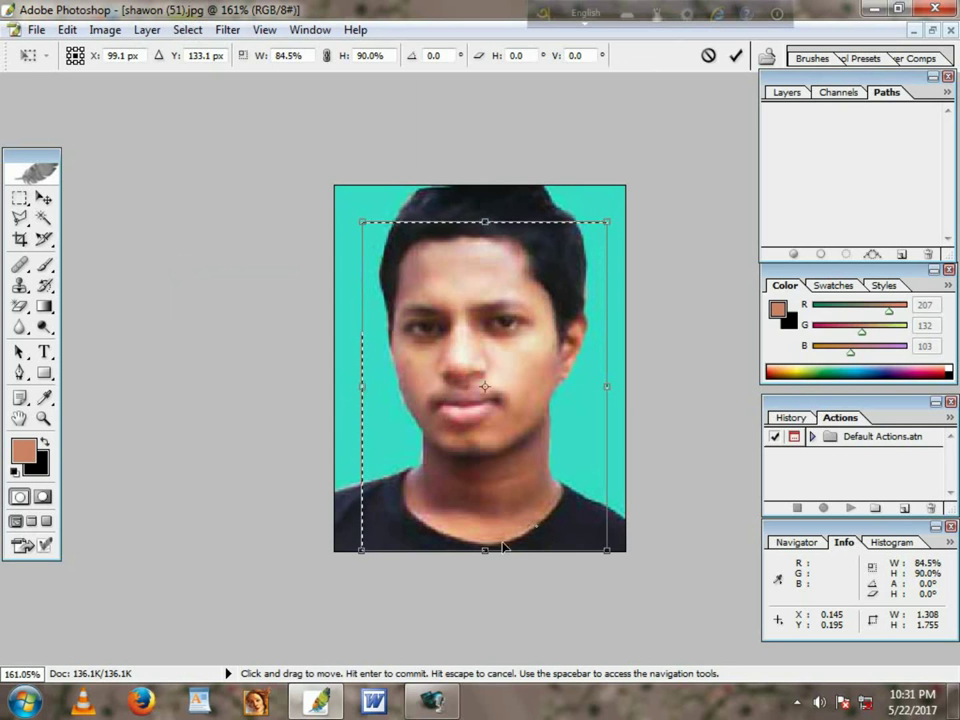
{"action": "mouse_move", "coordinate": [490, 221]}
{"action": "left_mouse_down"}
{"action": "mouse_move", "coordinate": [490, 171]}
{"action": "mouse_move", "coordinate": [486, 188]}
{"action": "left_mouse_up"}
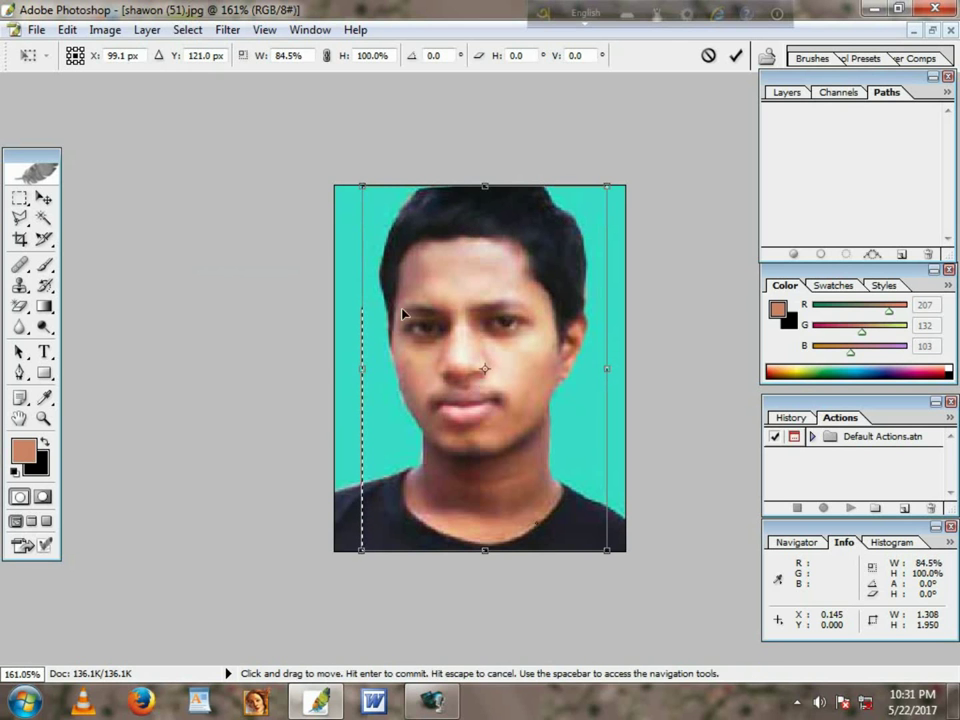
{"action": "mouse_move", "coordinate": [361, 368]}
{"action": "left_mouse_down"}
{"action": "mouse_move", "coordinate": [334, 368]}
{"action": "mouse_move", "coordinate": [378, 366]}
{"action": "left_mouse_up"}
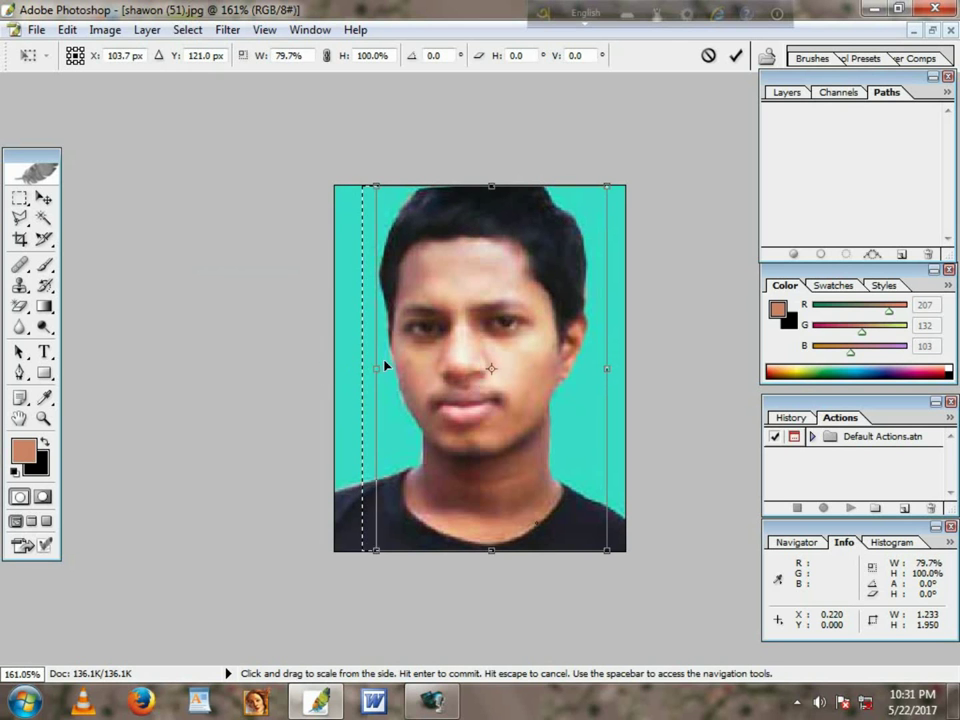
{"action": "left_click_drag", "start_coordinate": [606, 370], "coordinate": [588, 377]}
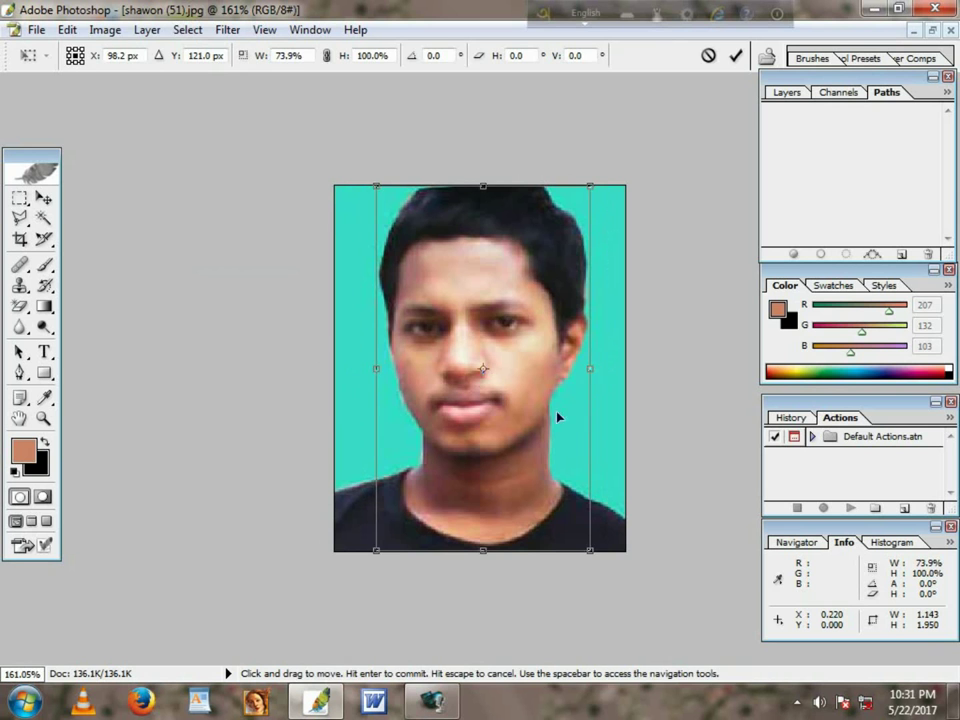
{"action": "key", "text": "Return"}
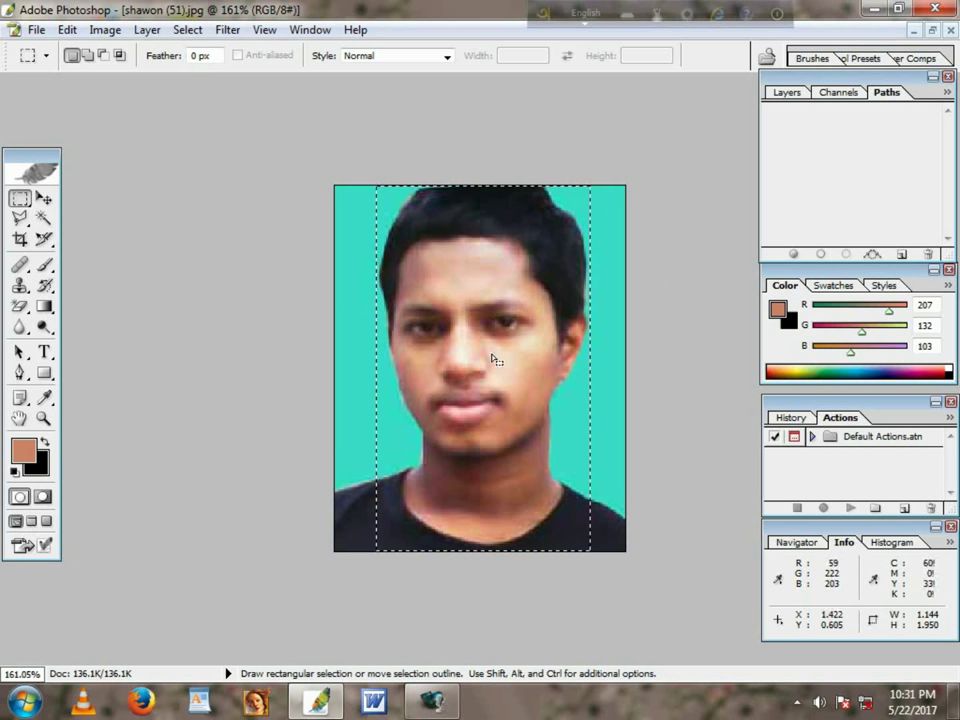
Save the current selection as a new channel named 10.
{"action": "left_click", "coordinate": [187, 32]}
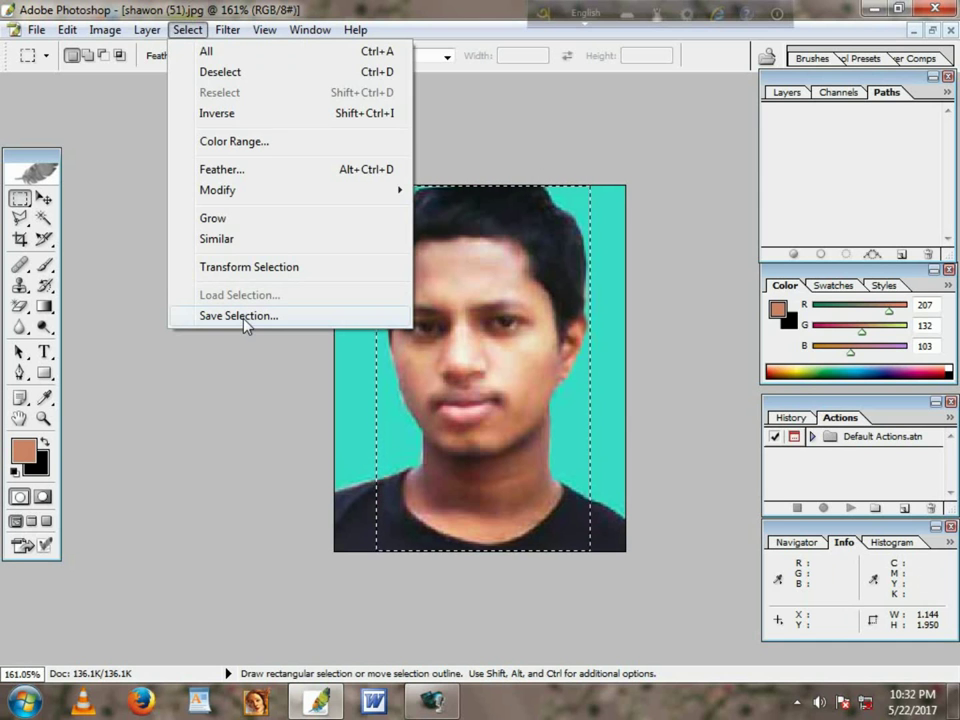
{"action": "left_click", "coordinate": [590, 152]}
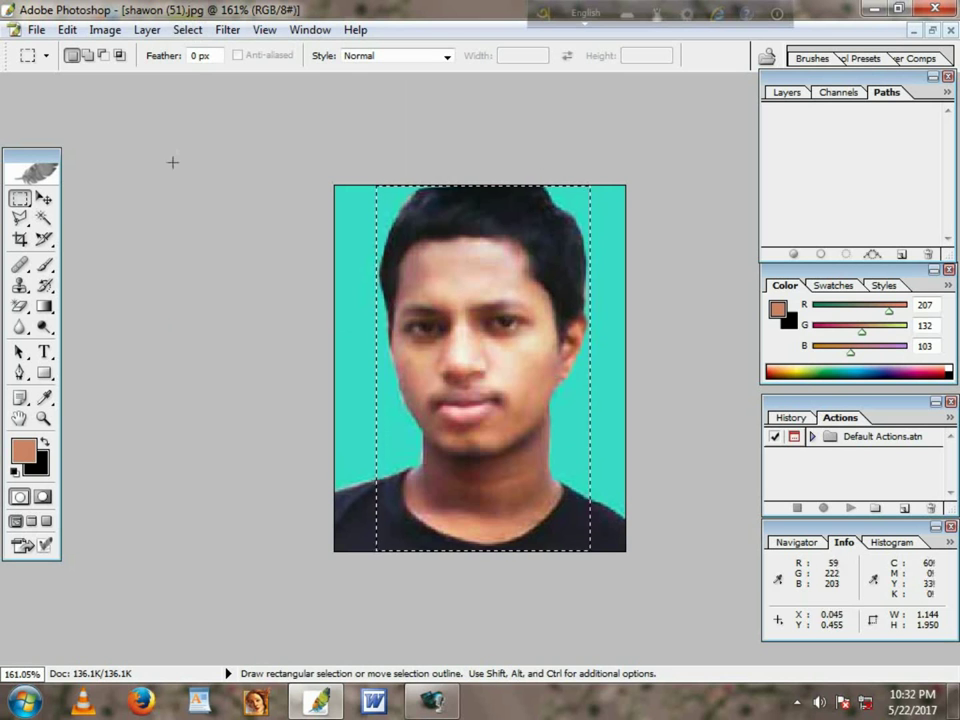
{"action": "left_click", "coordinate": [187, 30]}
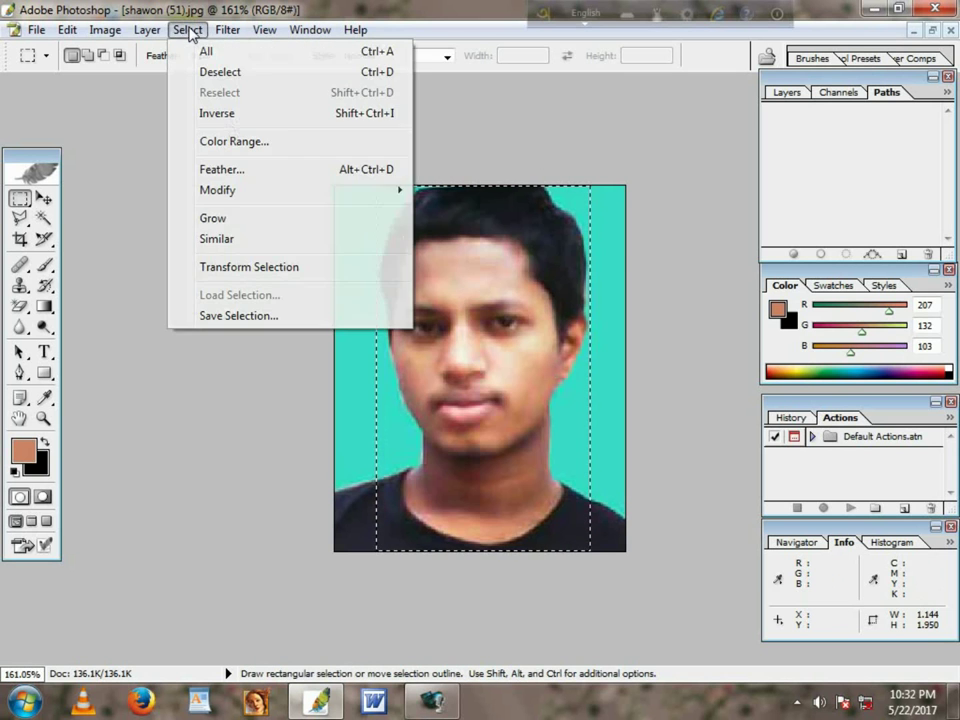
{"action": "left_click", "coordinate": [238, 316]}
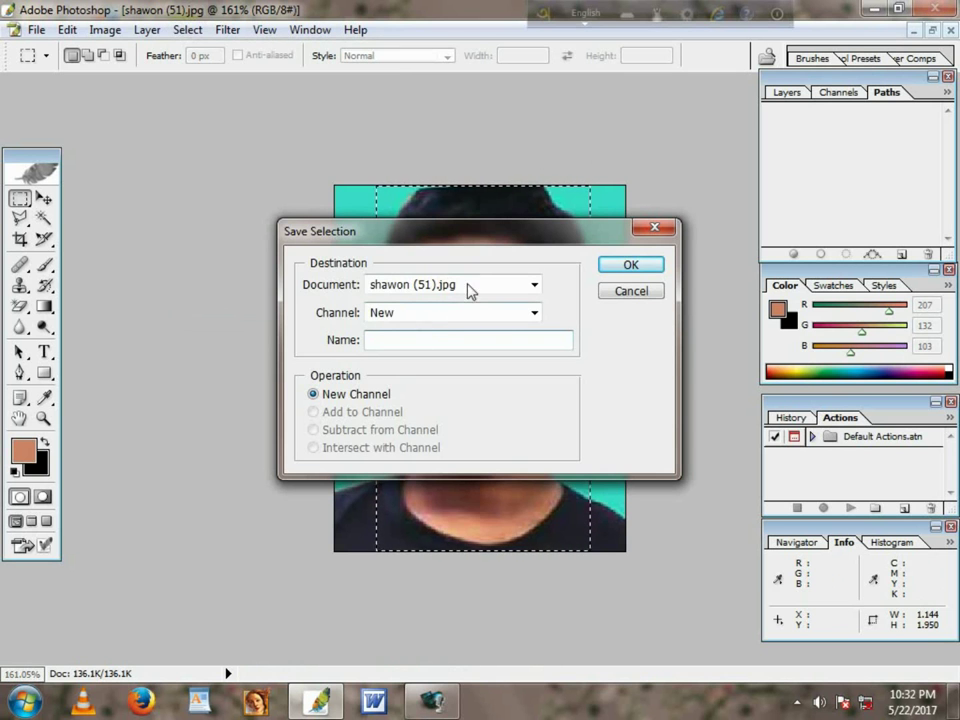
{"action": "left_click", "coordinate": [533, 286]}
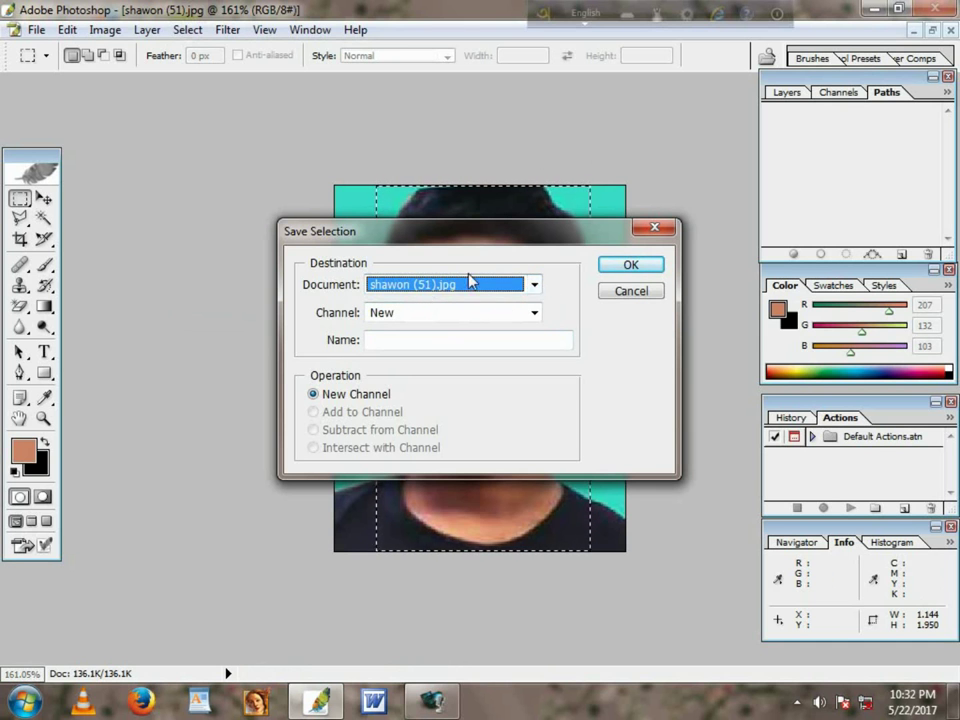
{"action": "key", "text": "Tab"}
{"action": "key", "text": "Tab"}
{"action": "left_click", "coordinate": [533, 286]}
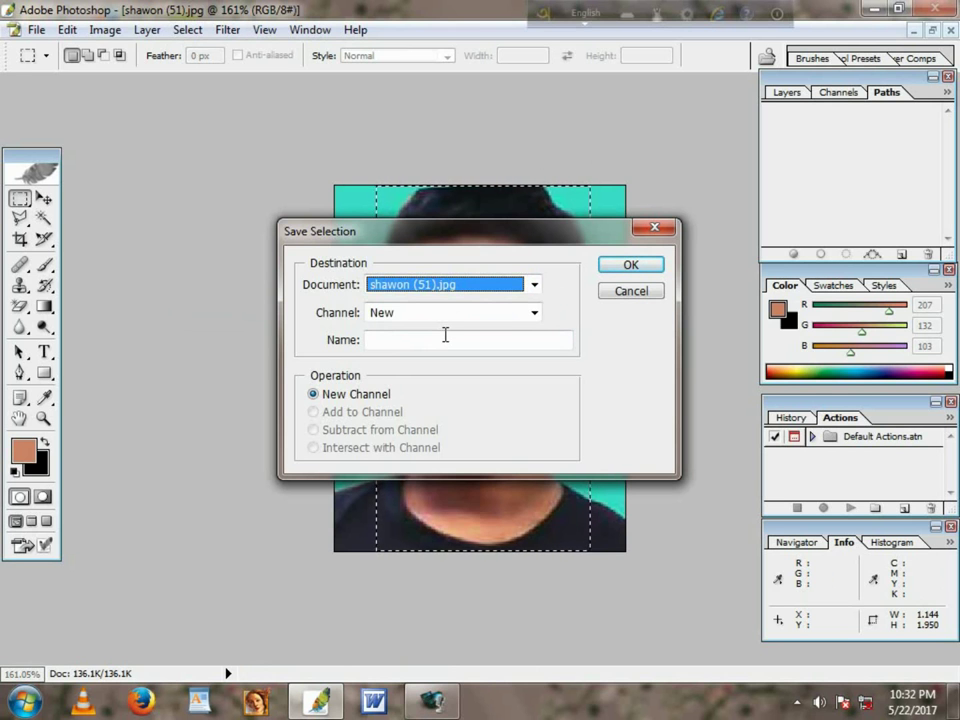
{"action": "left_click", "coordinate": [446, 338]}
{"action": "type", "text": "10"}
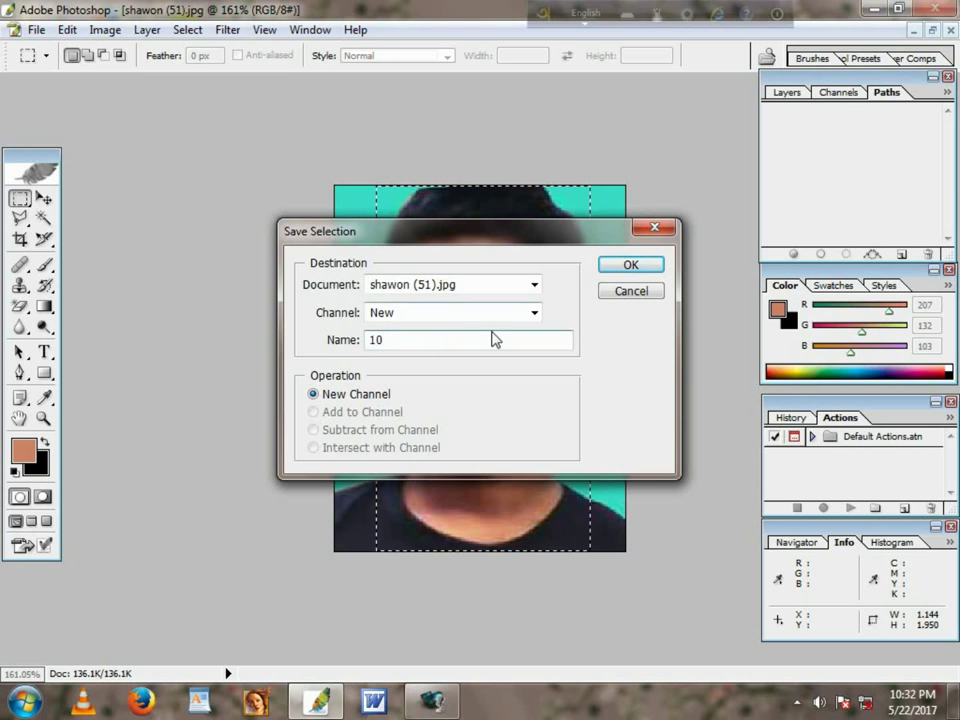
{"action": "left_click", "coordinate": [617, 270]}
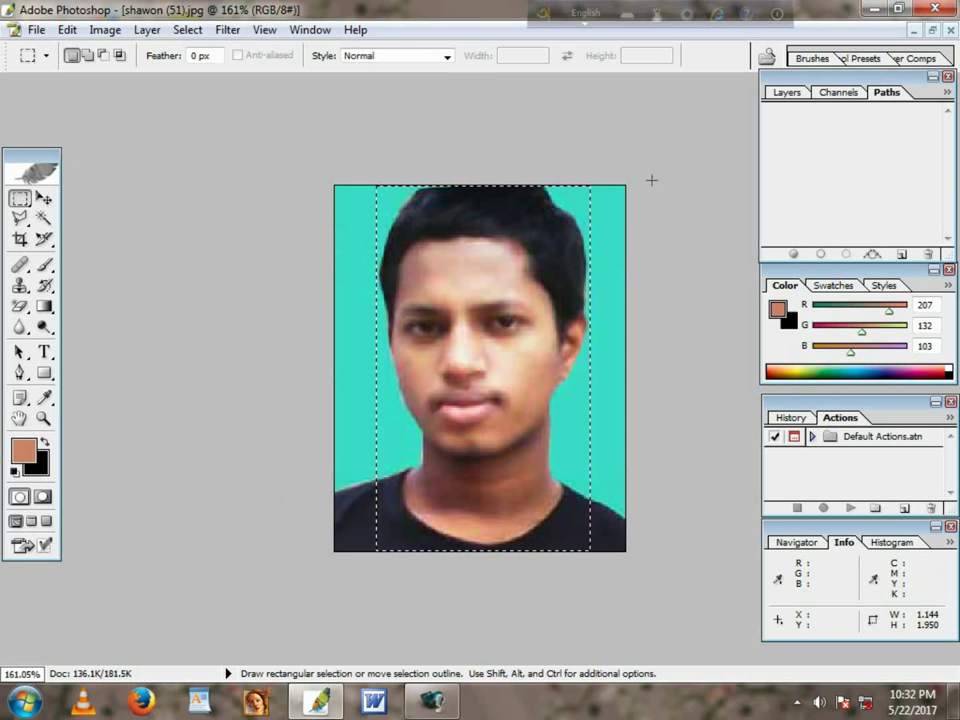
Deselect everything and readjust the zoom on the portrait.
{"action": "key", "text": "ctrl+d"}
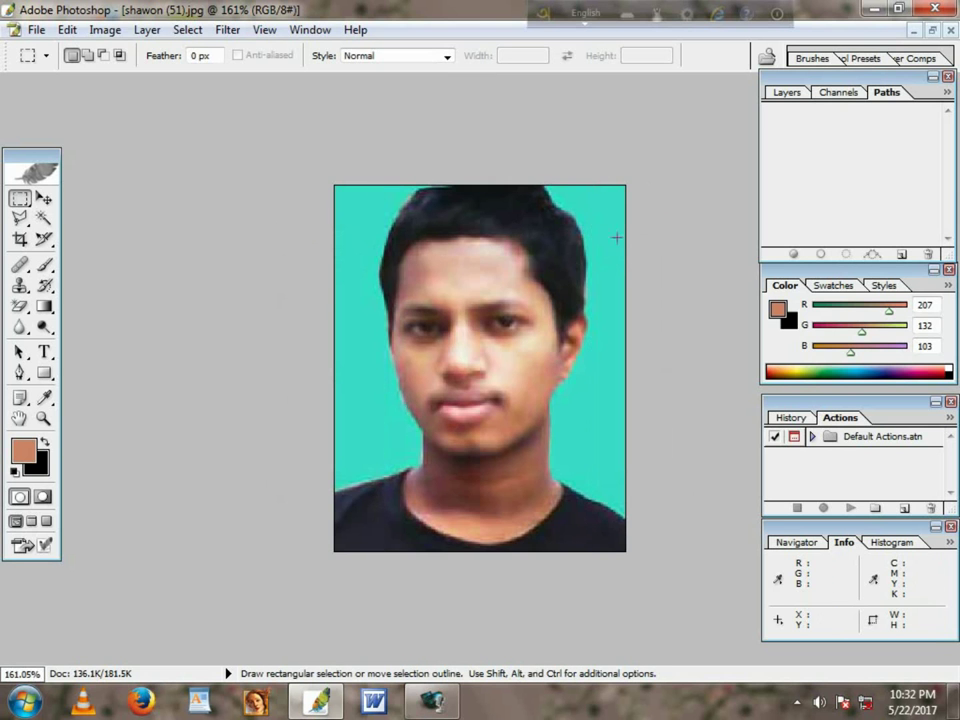
{"action": "key", "text": "ctrl+0"}
{"action": "key", "text": "ctrl+minus"}
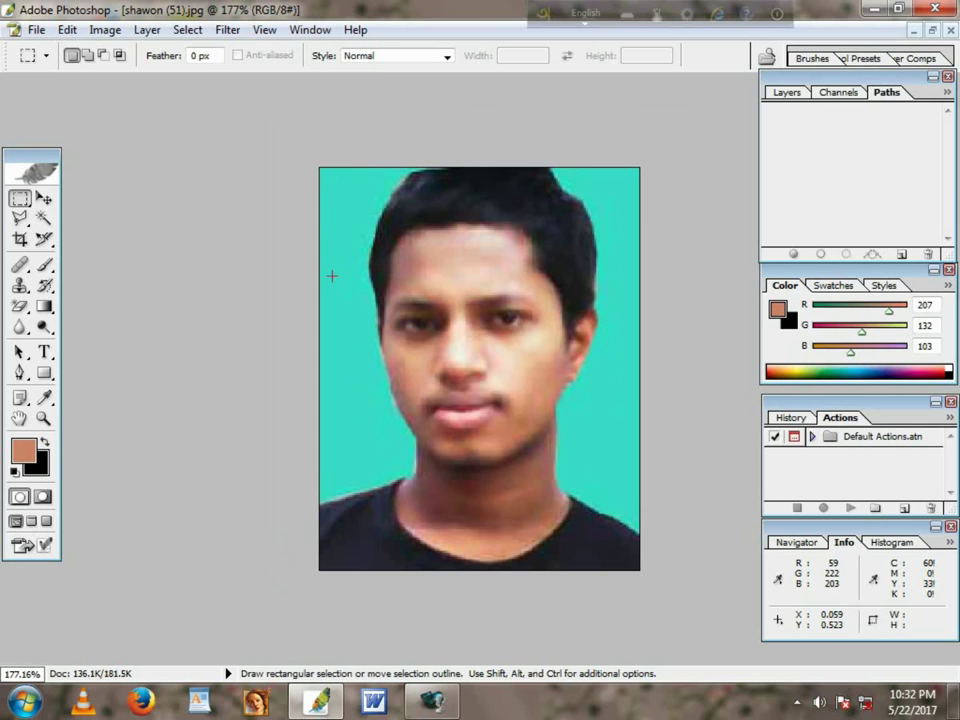
Open the Filter menu to reach the Artistic filter list.
{"action": "key", "text": "shift"}
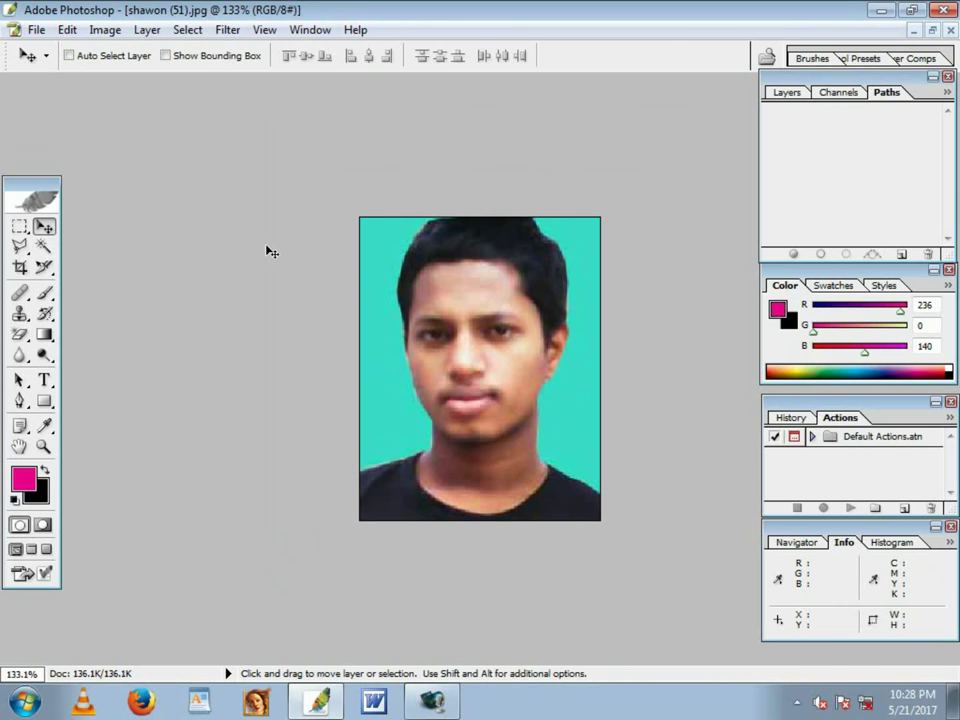
{"action": "left_click", "coordinate": [228, 28]}
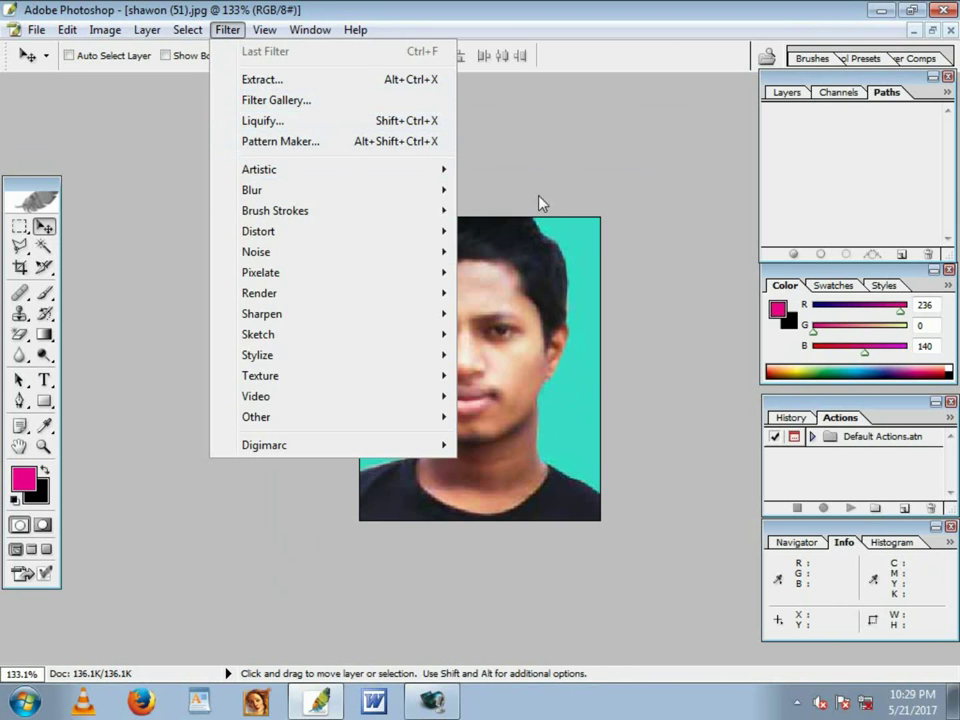
{"action": "mouse_move", "coordinate": [259, 169]}
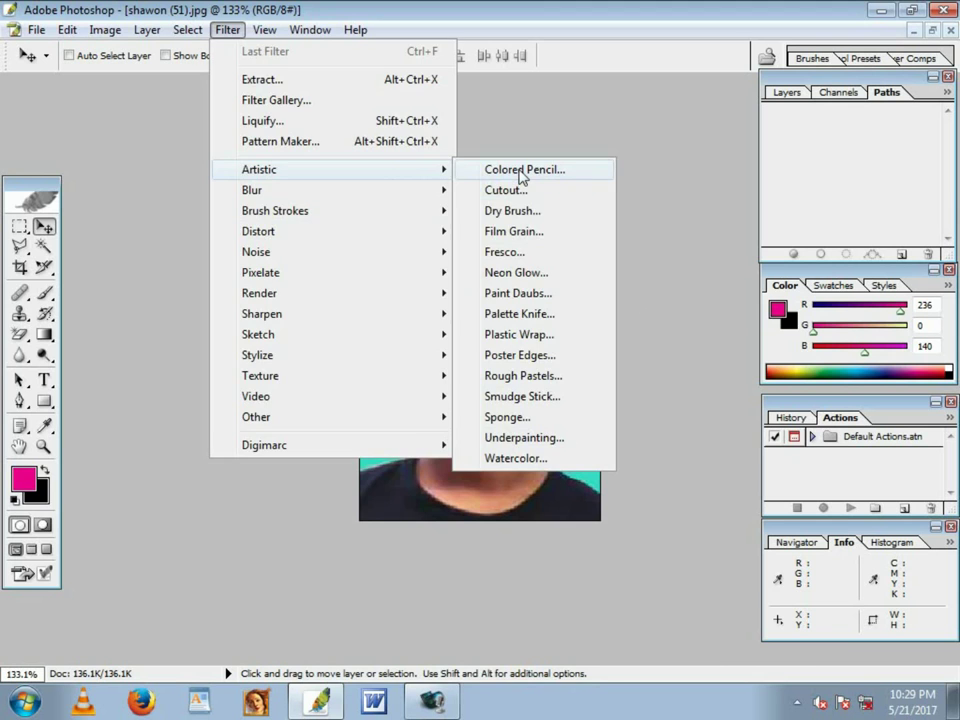
Open Colored Pencil in the Filter Gallery, then preview Cutout and Fresco.
{"action": "left_click", "coordinate": [522, 170]}
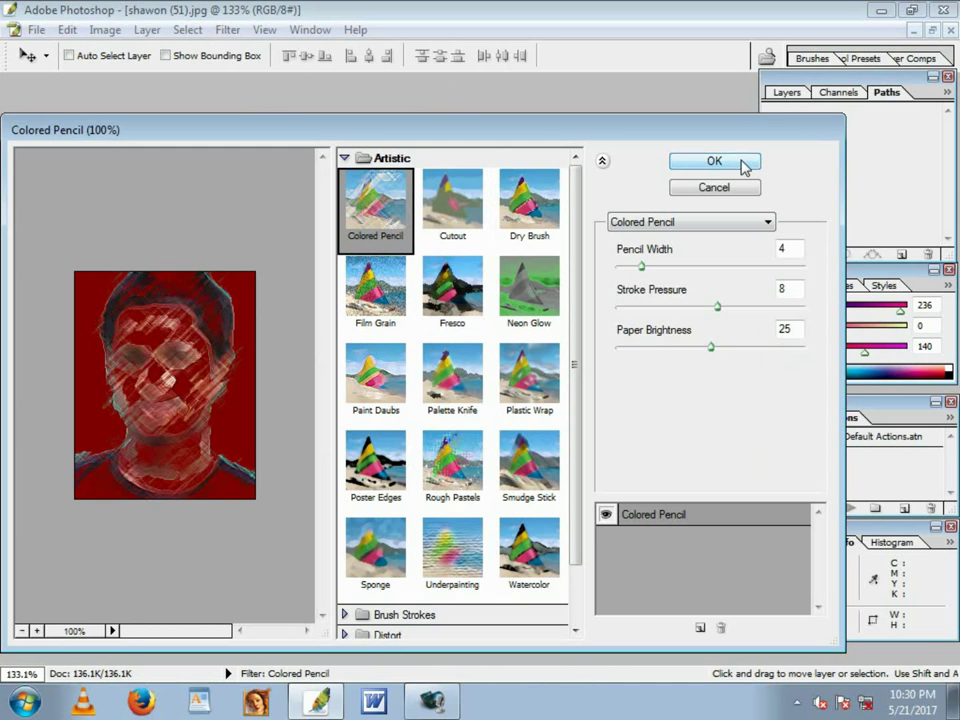
{"action": "left_click", "coordinate": [455, 210]}
{"action": "left_click", "coordinate": [452, 290]}
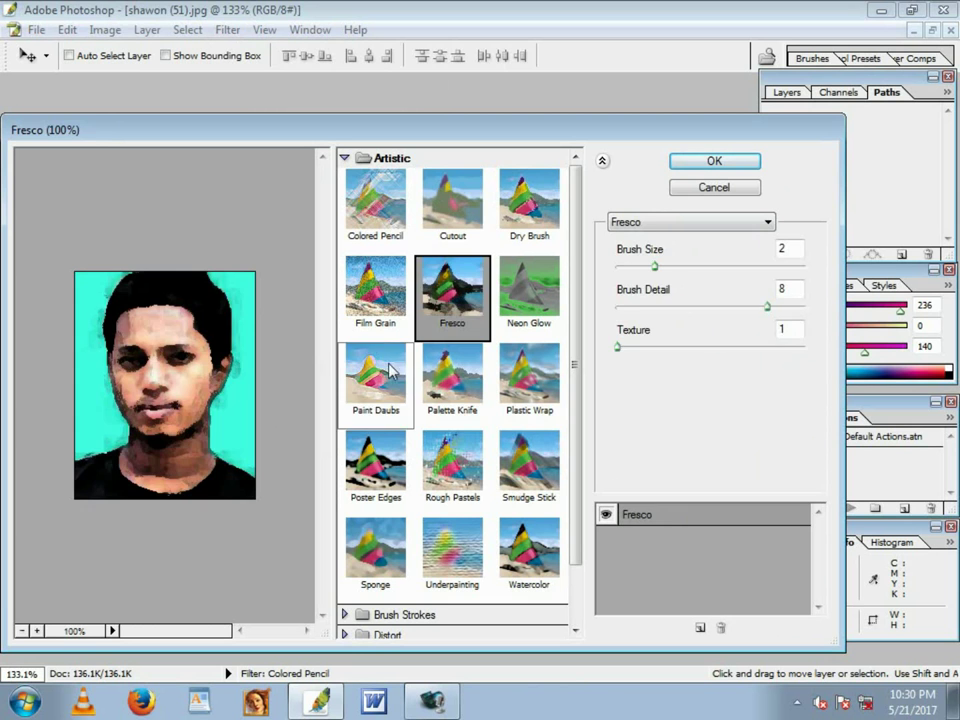
Return the preview to Fresco, try brush size 4, and zoom the preview onto the face.
{"action": "left_click", "coordinate": [388, 368]}
{"action": "left_click", "coordinate": [445, 283]}
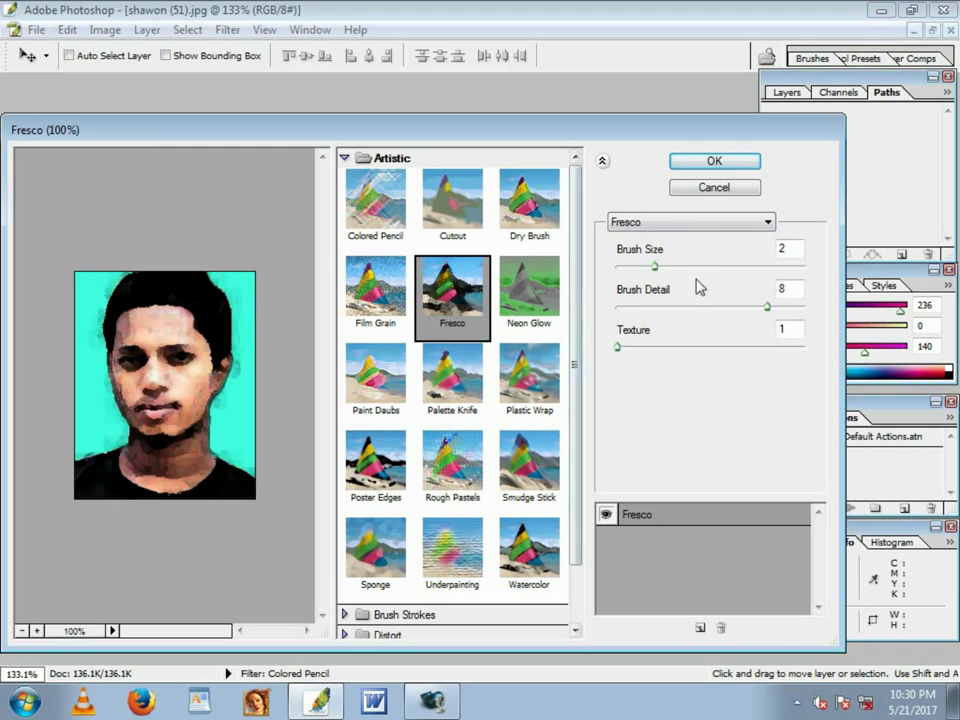
{"action": "mouse_move", "coordinate": [656, 268]}
{"action": "left_mouse_down"}
{"action": "mouse_move", "coordinate": [695, 285]}
{"action": "mouse_move", "coordinate": [722, 274]}
{"action": "mouse_move", "coordinate": [703, 268]}
{"action": "mouse_move", "coordinate": [746, 272]}
{"action": "mouse_move", "coordinate": [680, 278]}
{"action": "left_mouse_up"}
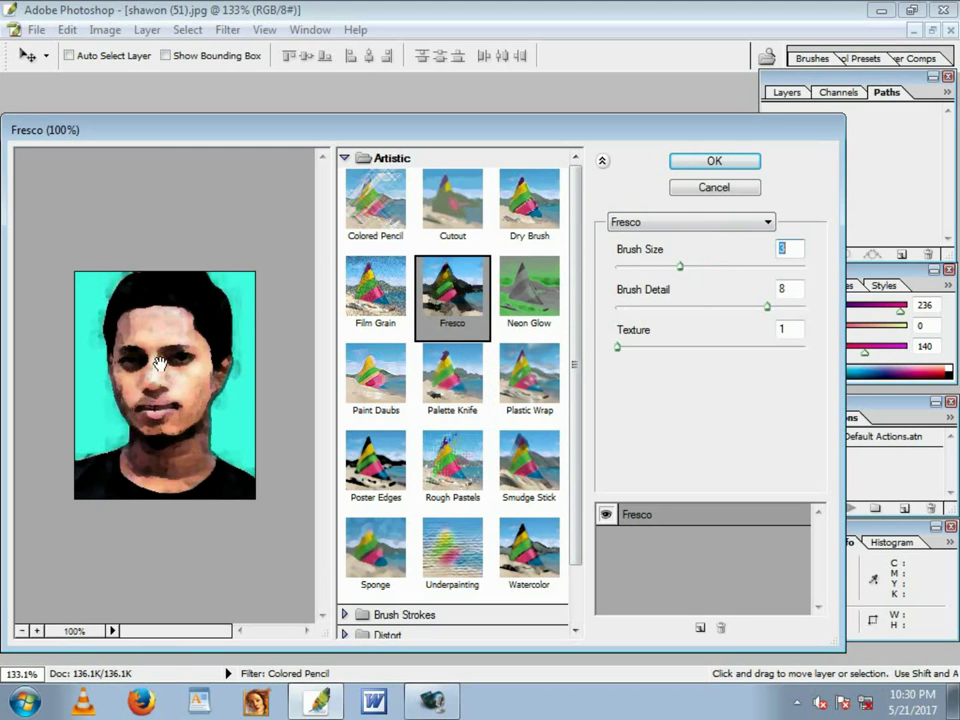
{"action": "key", "text": "alt"}
{"action": "key", "text": "ctrl"}
{"action": "left_click", "coordinate": [190, 366], "text": "ctrl"}
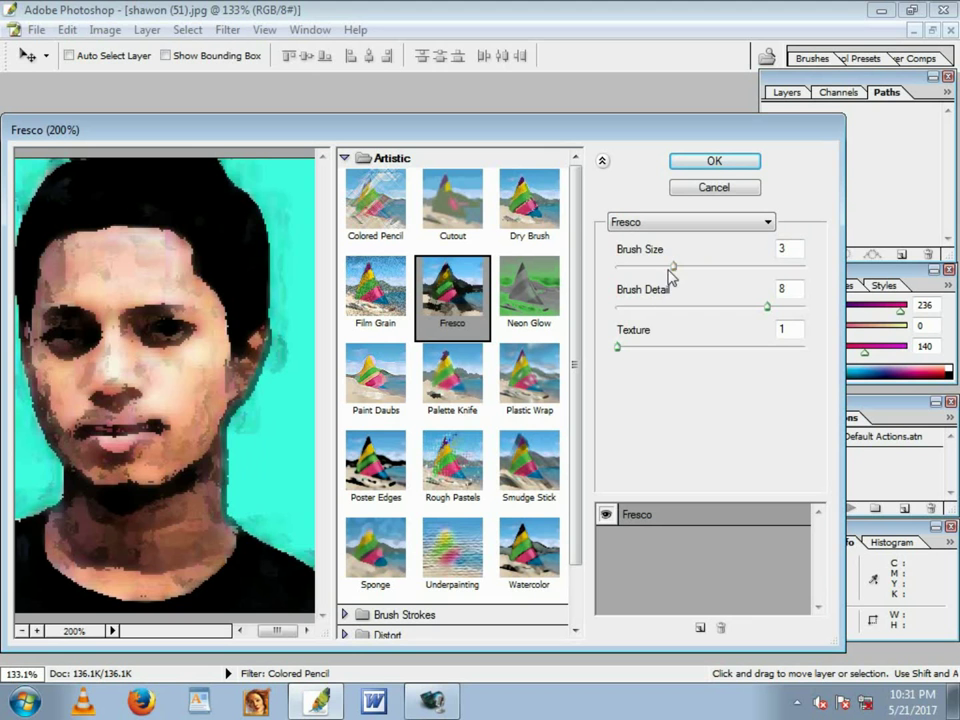
Apply Fresco with brush size 2 and texture 1.
{"action": "mouse_move", "coordinate": [674, 268]}
{"action": "left_mouse_down"}
{"action": "mouse_move", "coordinate": [652, 268]}
{"action": "mouse_move", "coordinate": [717, 268]}
{"action": "left_mouse_up"}
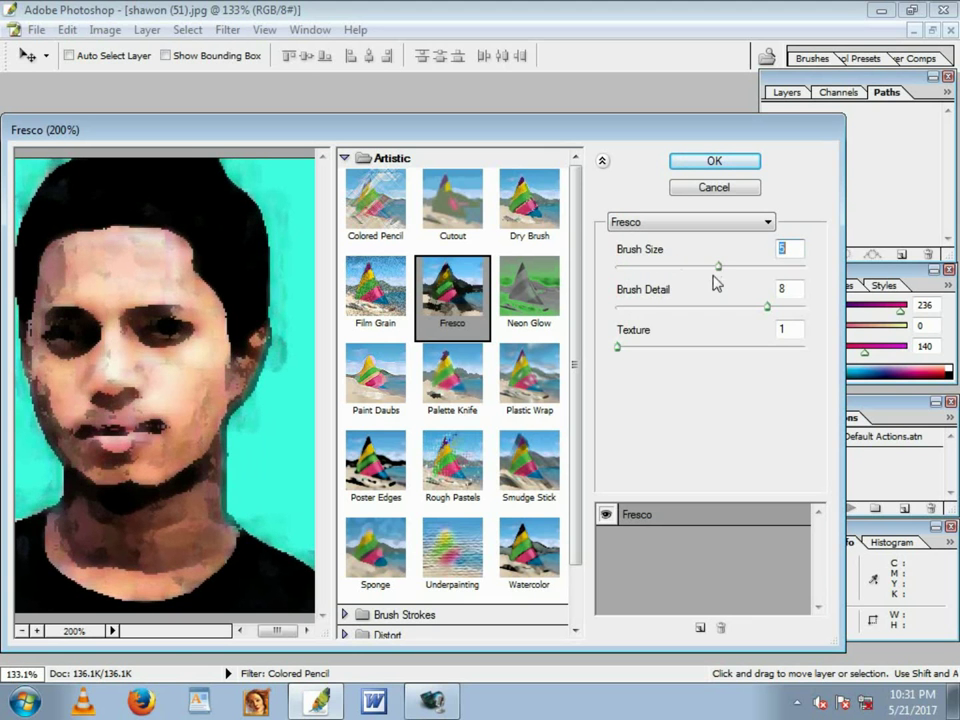
{"action": "mouse_move", "coordinate": [717, 268]}
{"action": "left_mouse_down"}
{"action": "mouse_move", "coordinate": [634, 267]}
{"action": "mouse_move", "coordinate": [657, 294]}
{"action": "left_mouse_up"}
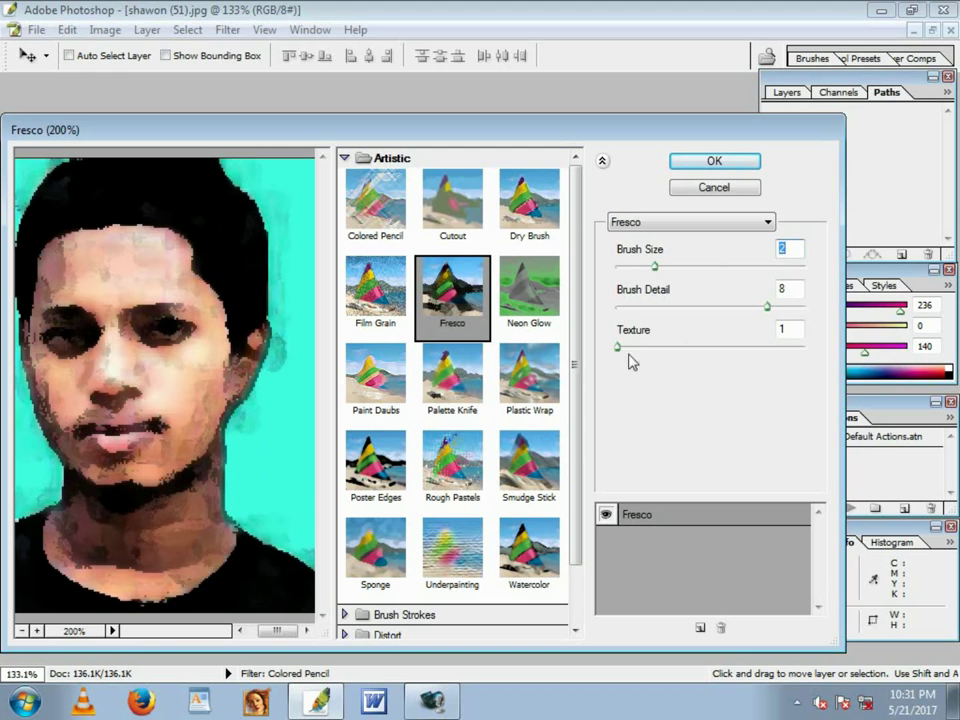
{"action": "mouse_move", "coordinate": [617, 348]}
{"action": "left_mouse_down"}
{"action": "mouse_move", "coordinate": [700, 350]}
{"action": "mouse_move", "coordinate": [636, 352]}
{"action": "left_mouse_up"}
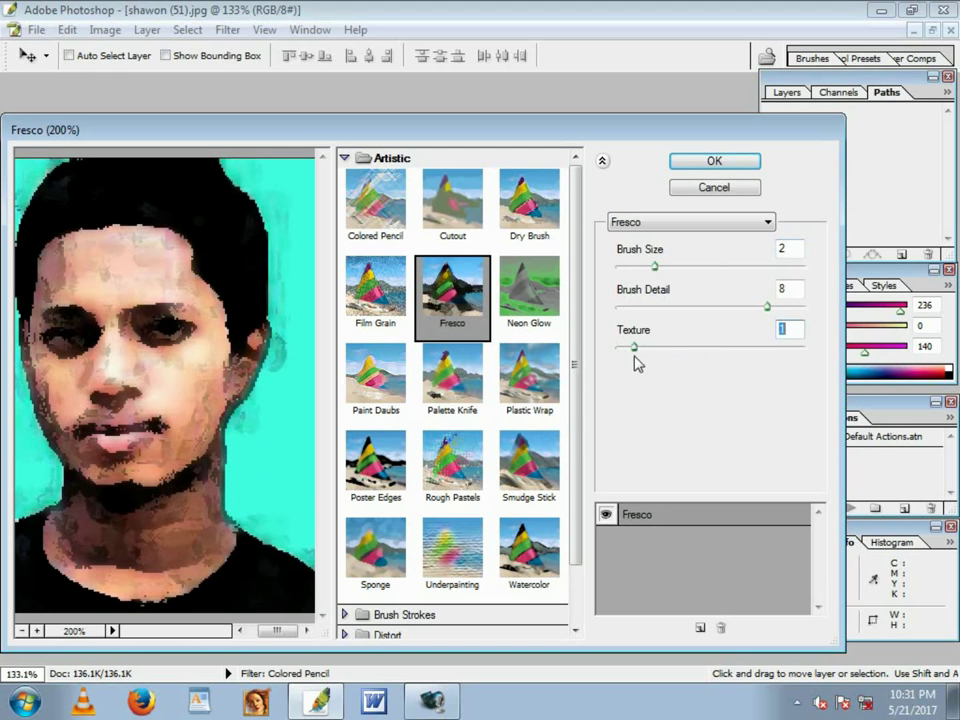
{"action": "left_click", "coordinate": [716, 163]}
{"action": "scroll", "coordinate": [426, 304], "scroll_direction": "up", "scroll_amount": 1}
{"action": "scroll", "coordinate": [426, 300], "scroll_direction": "up", "scroll_amount": 1}
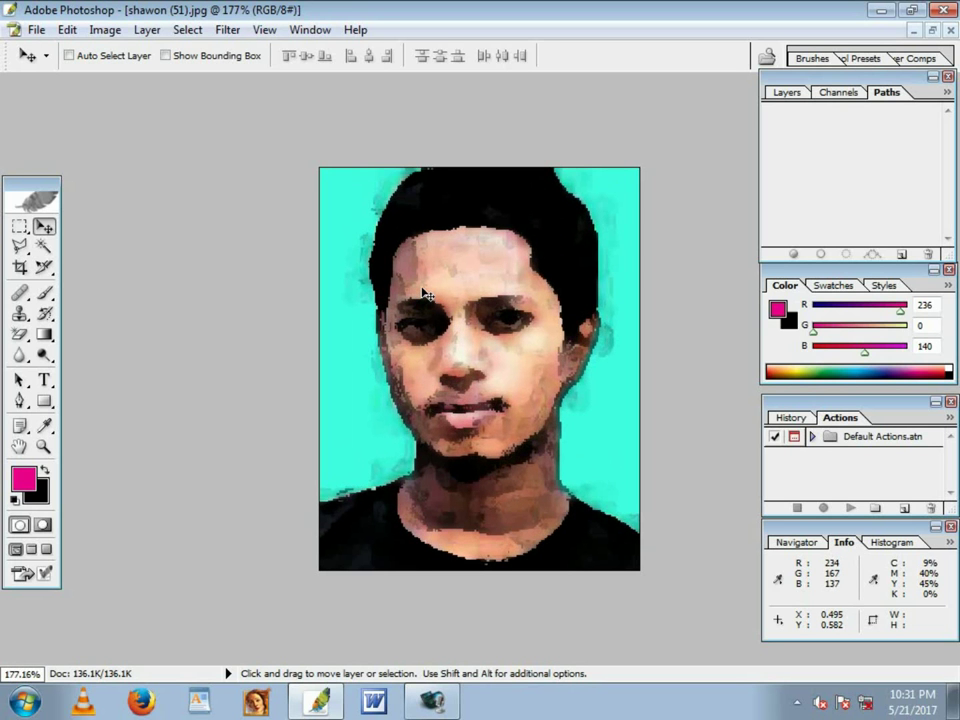
Preview Artistic filters on the portrait: Palette Knife, Neon Glow, Plastic Wrap, Underpainting and Sponge.
{"action": "left_click", "coordinate": [228, 30]}
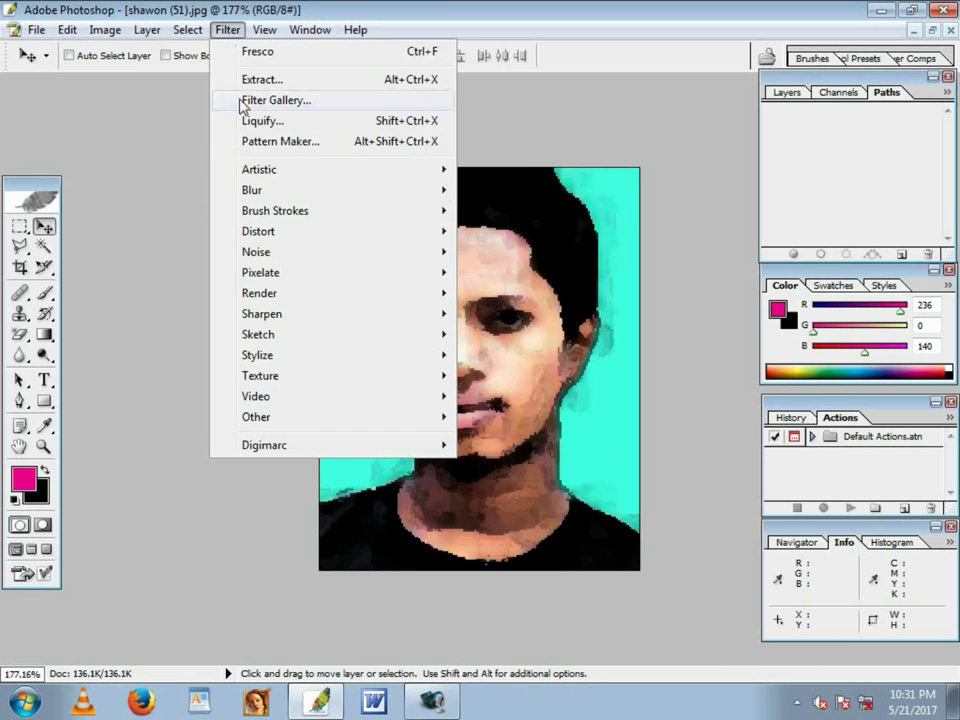
{"action": "mouse_move", "coordinate": [260, 169]}
{"action": "left_click", "coordinate": [470, 313]}
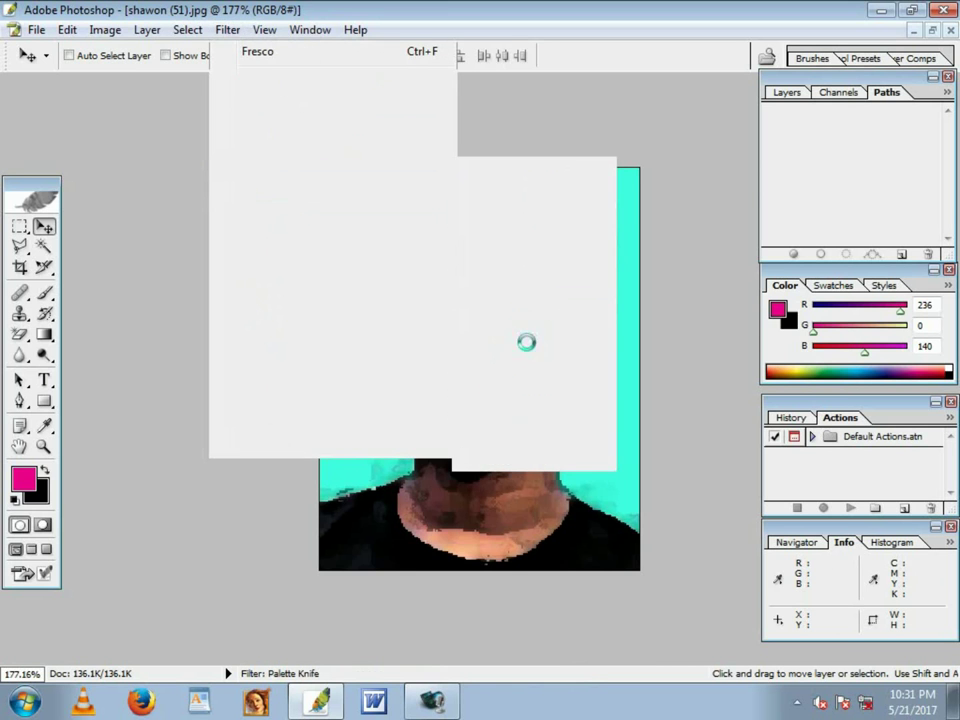
{"action": "left_click", "coordinate": [528, 372]}
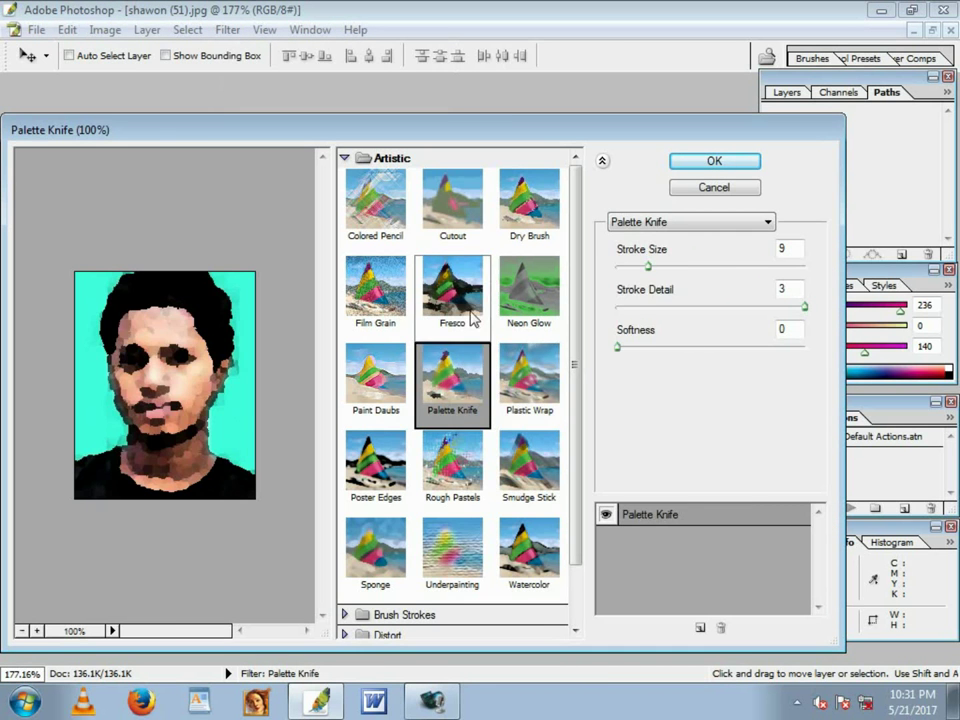
{"action": "left_click", "coordinate": [521, 300]}
{"action": "left_click", "coordinate": [529, 465]}
{"action": "left_click", "coordinate": [452, 465]}
{"action": "left_click", "coordinate": [517, 410]}
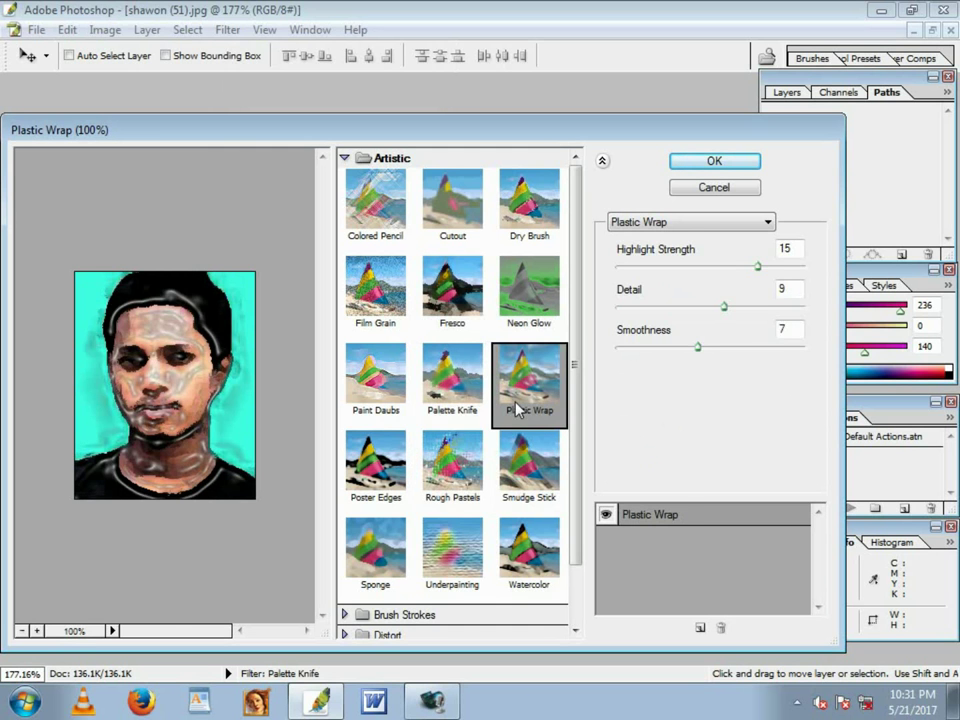
{"action": "left_click", "coordinate": [450, 462]}
{"action": "left_click", "coordinate": [440, 550]}
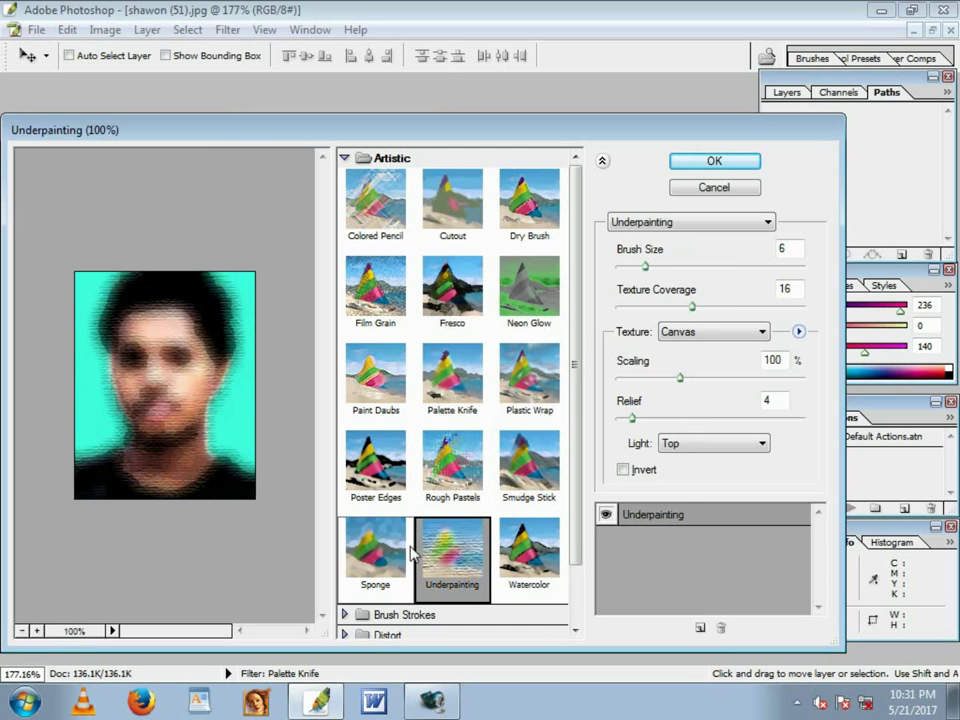
{"action": "left_click", "coordinate": [395, 550]}
Apply the Watercolor filter to the portrait, then undo it.
{"action": "left_click", "coordinate": [500, 560]}
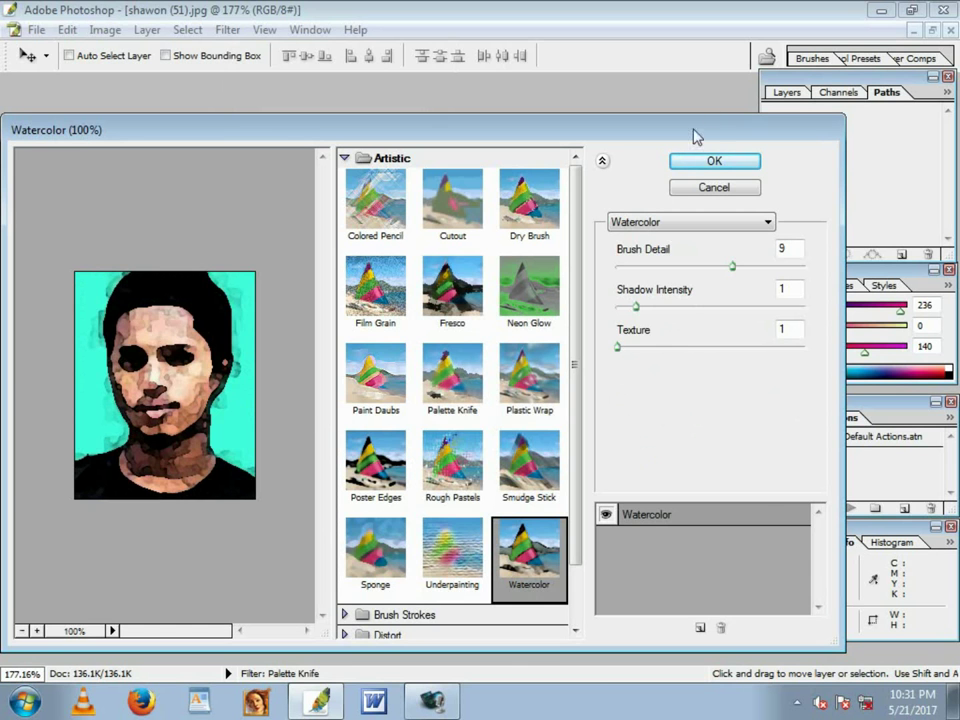
{"action": "left_click", "coordinate": [728, 165]}
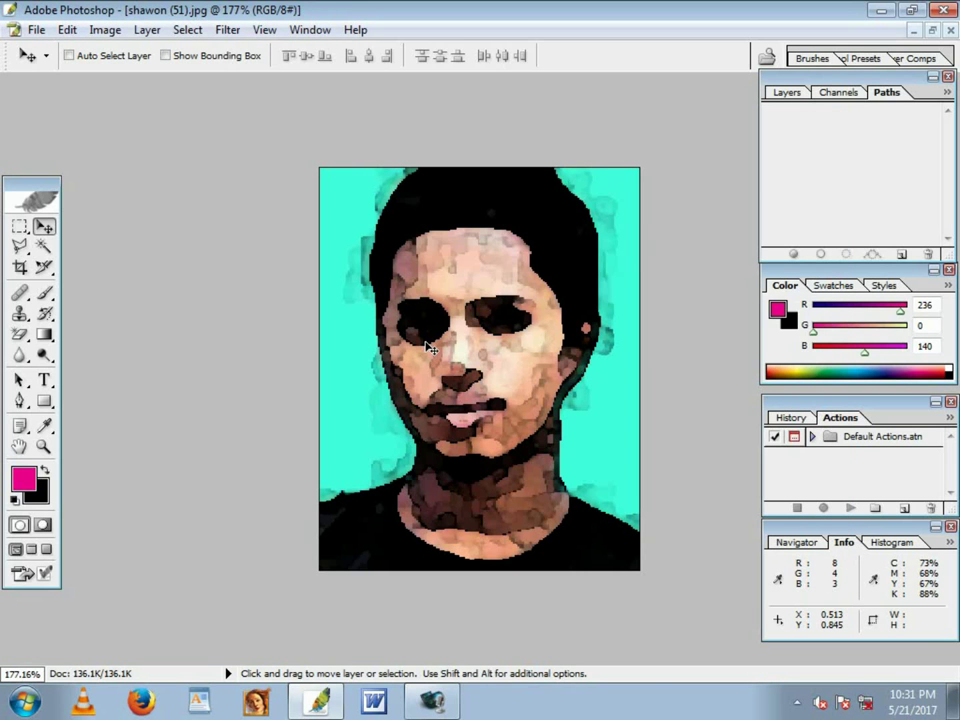
{"action": "key", "text": "ctrl+alt+z"}
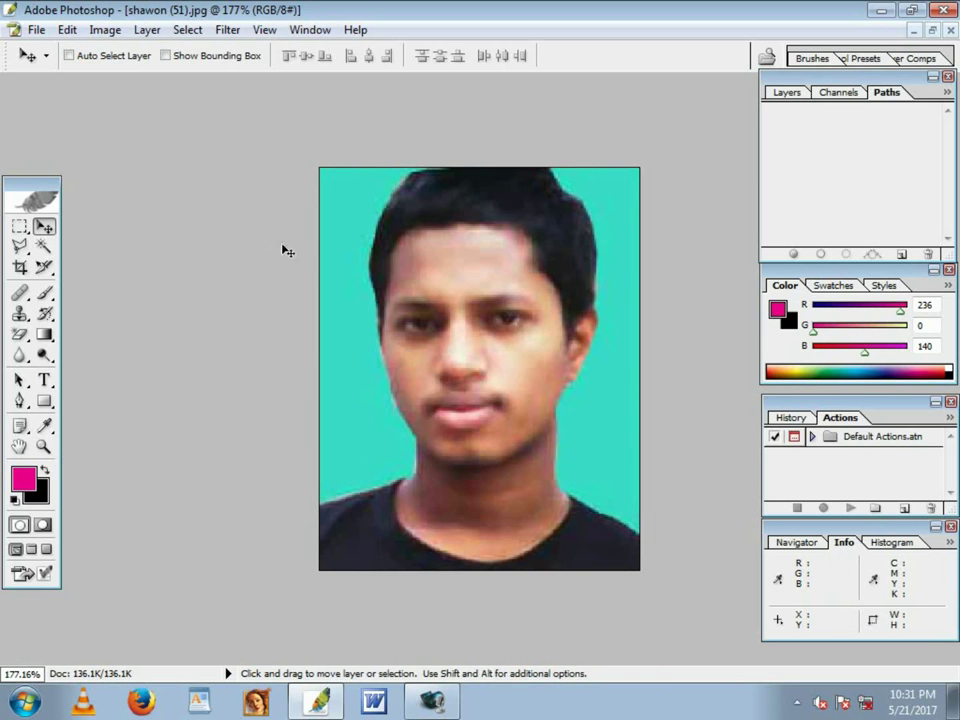
{"action": "scroll", "coordinate": [285, 250], "scroll_direction": "down", "scroll_amount": 2}
Apply the Average blur to the portrait, then undo it.
{"action": "left_click", "coordinate": [228, 33]}
{"action": "mouse_move", "coordinate": [252, 190]}
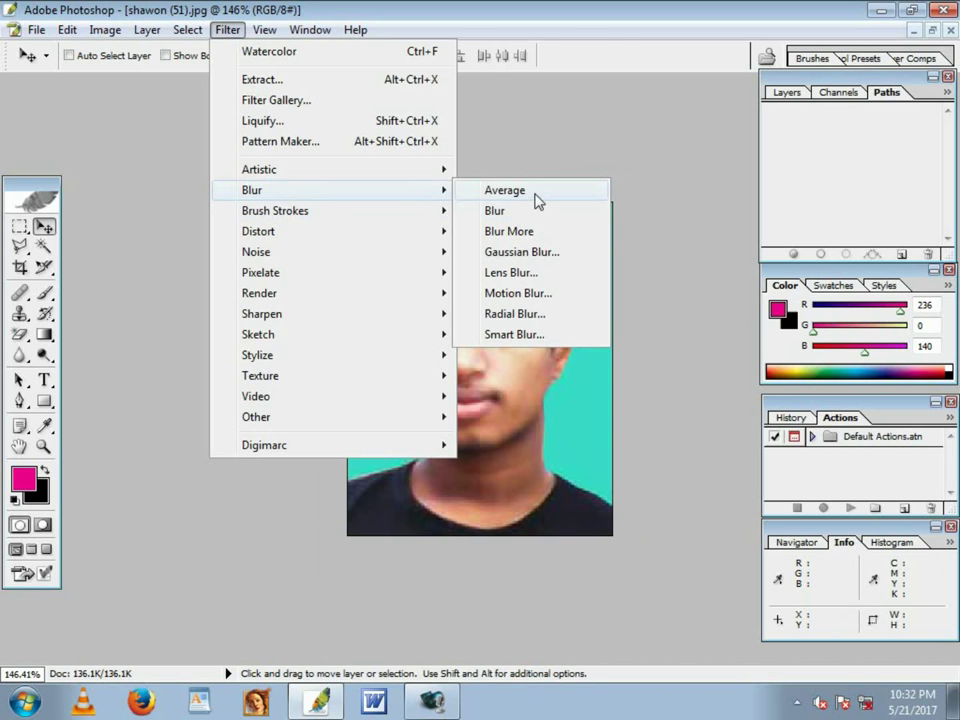
{"action": "left_click", "coordinate": [470, 362]}
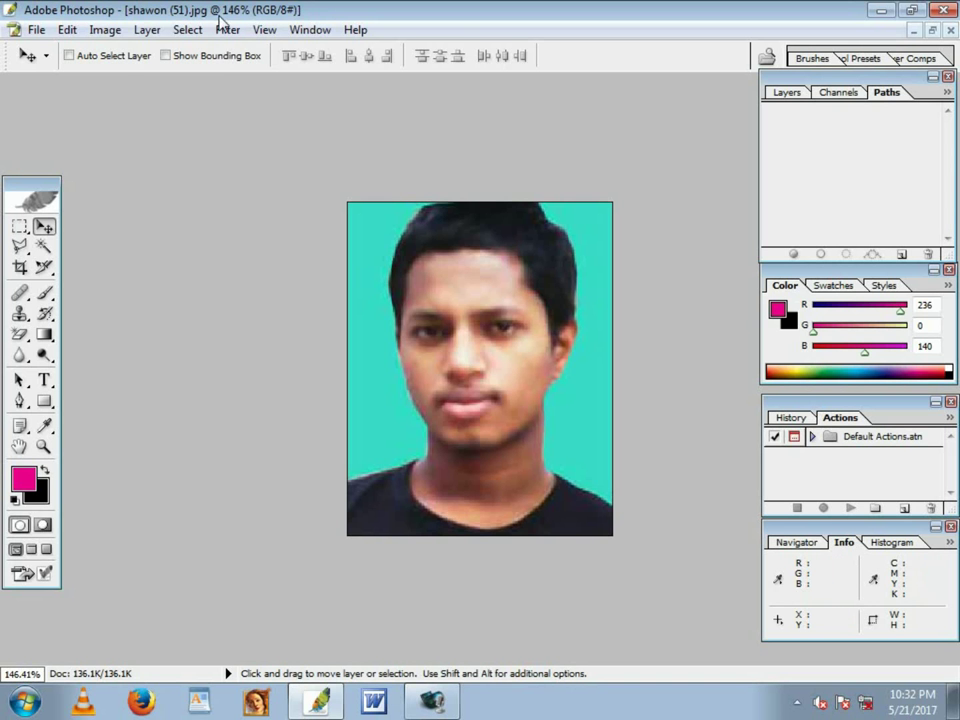
{"action": "left_click", "coordinate": [227, 29]}
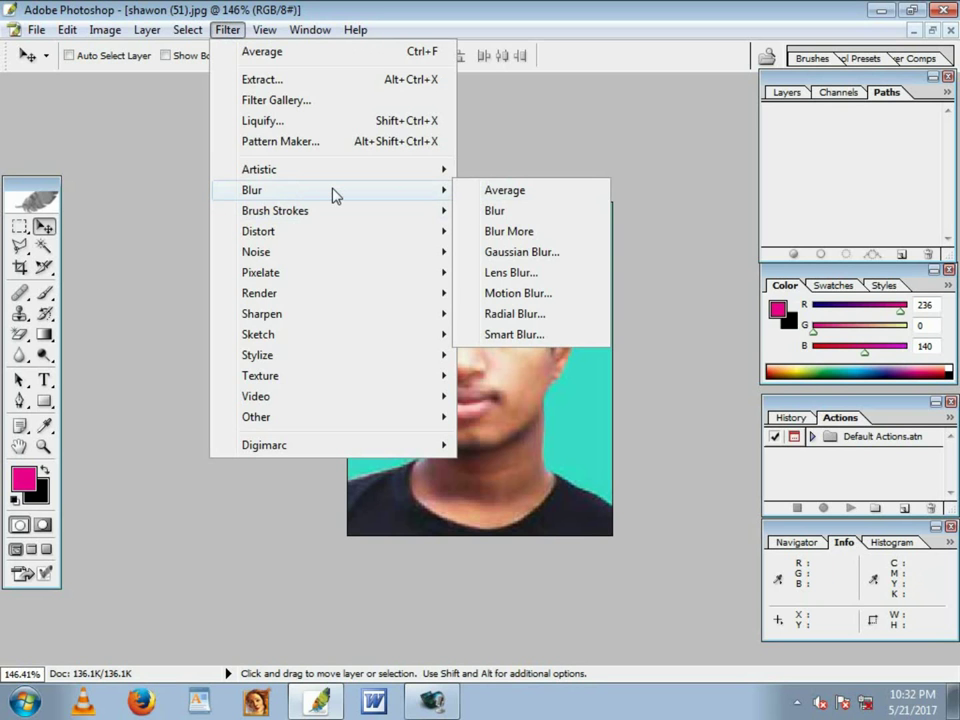
{"action": "left_click", "coordinate": [596, 418]}
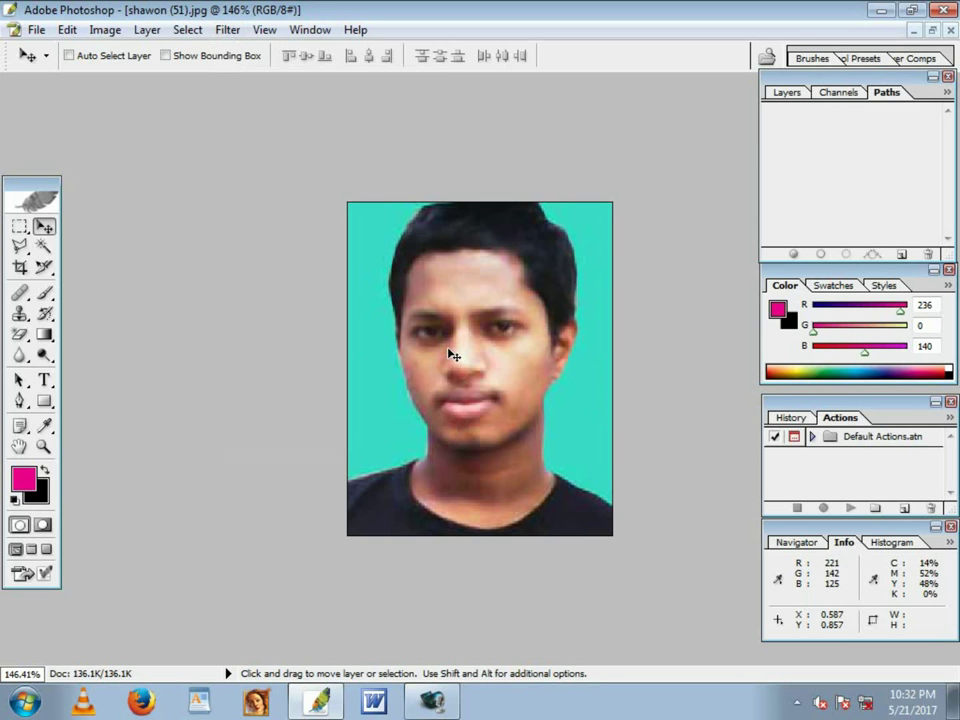
{"action": "left_click", "coordinate": [226, 31]}
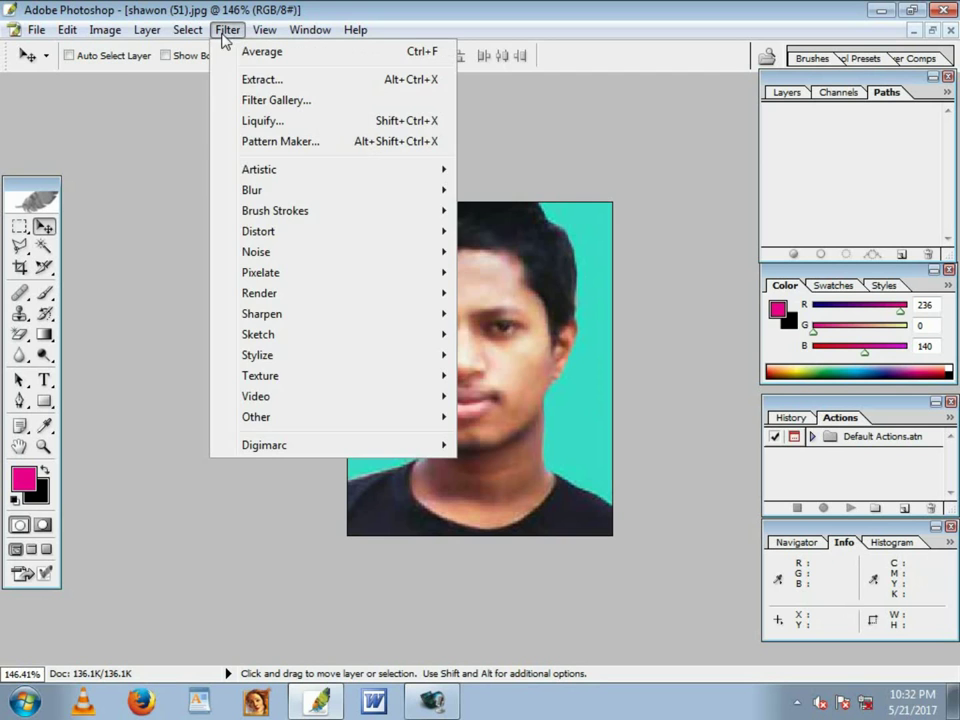
{"action": "mouse_move", "coordinate": [330, 190]}
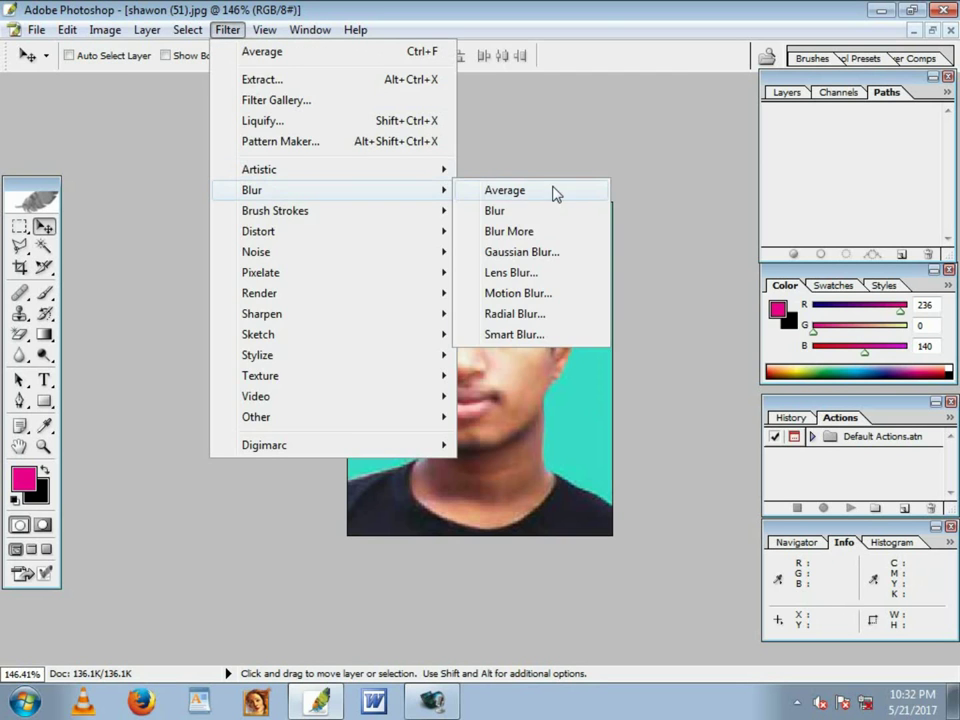
{"action": "left_click", "coordinate": [552, 190]}
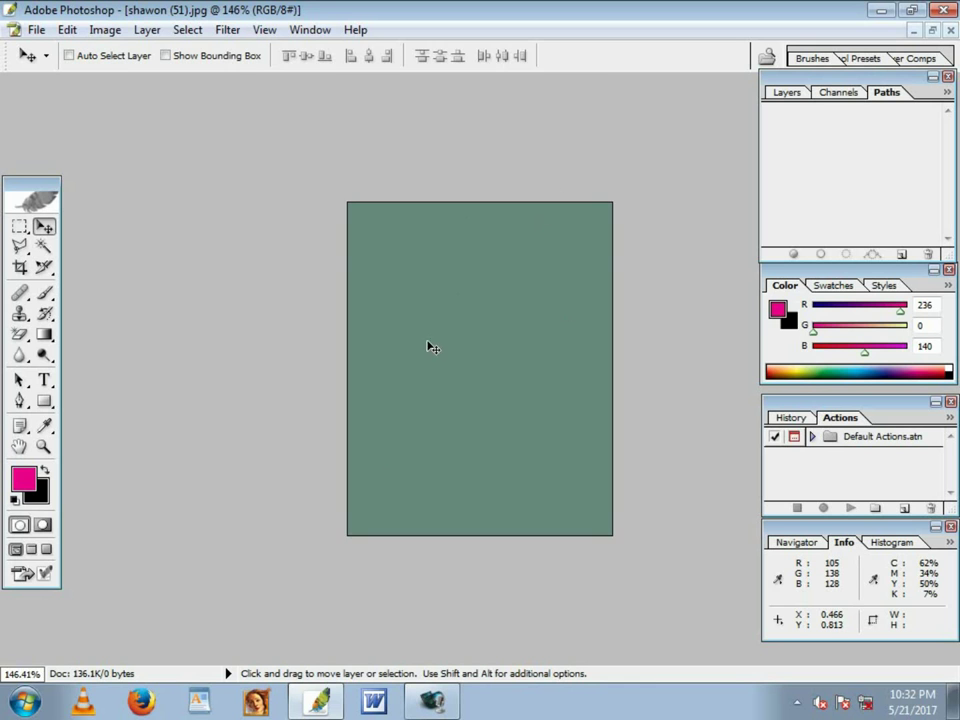
{"action": "key", "text": "ctrl+minus"}
{"action": "key", "text": "ctrl+plus"}
{"action": "key", "text": "ctrl+alt+z"}
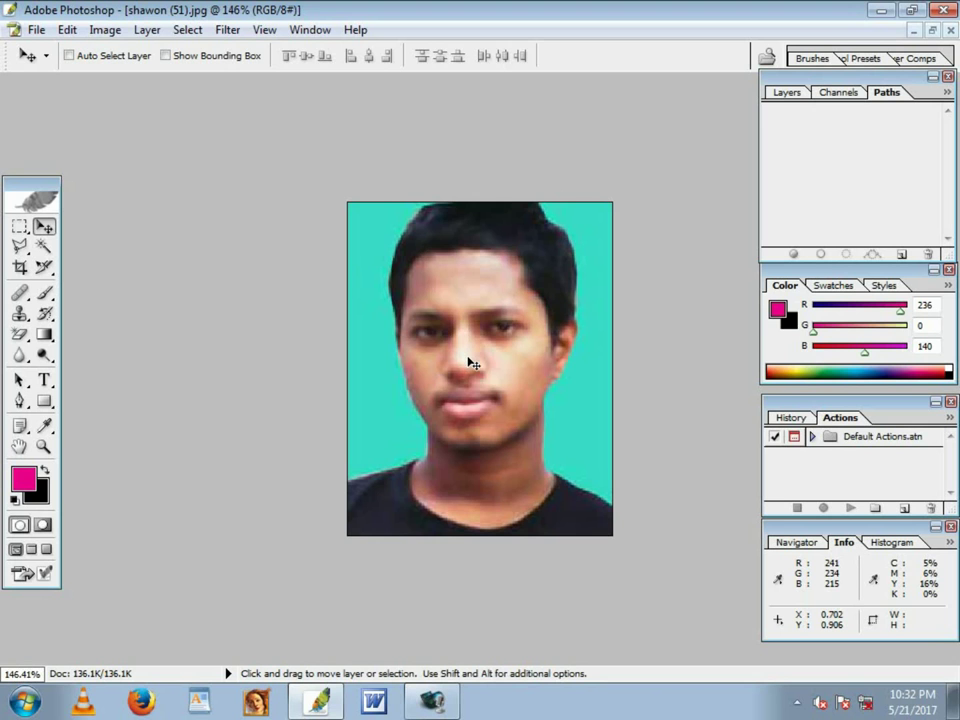
Apply Blur and then Blur More to soften the whole photo.
{"action": "left_click", "coordinate": [229, 30]}
{"action": "mouse_move", "coordinate": [252, 190]}
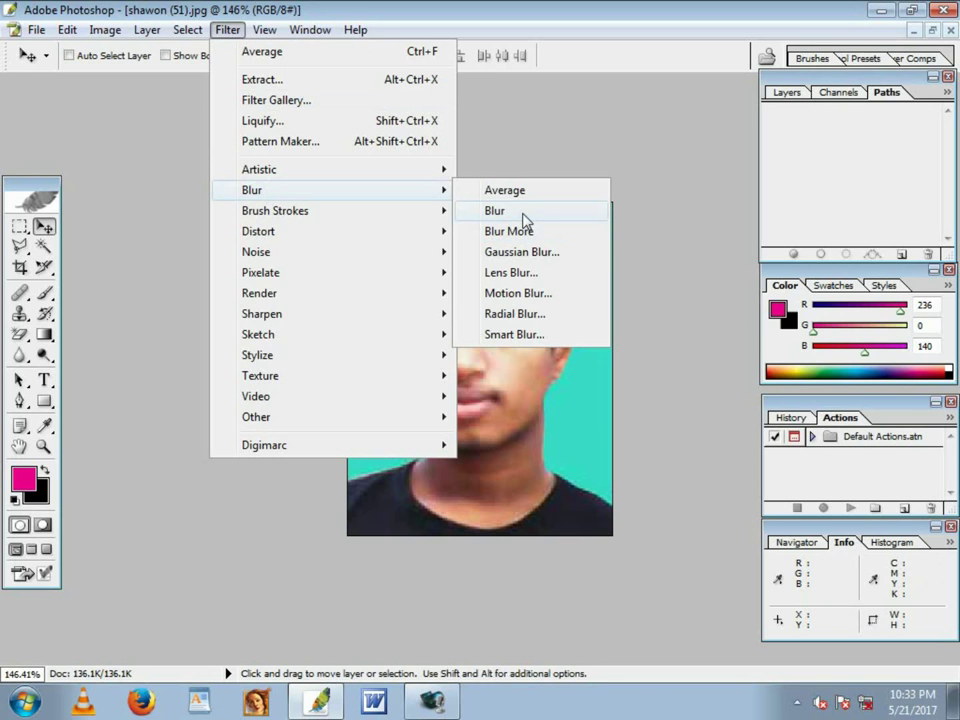
{"action": "left_click", "coordinate": [523, 212]}
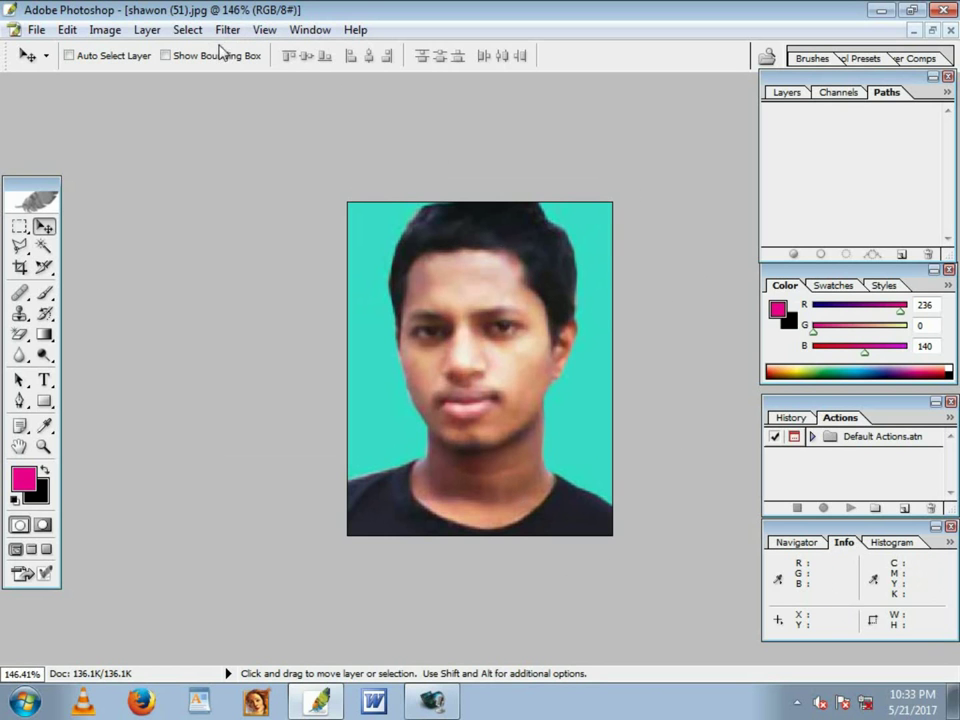
{"action": "left_click", "coordinate": [223, 33]}
{"action": "mouse_move", "coordinate": [252, 190]}
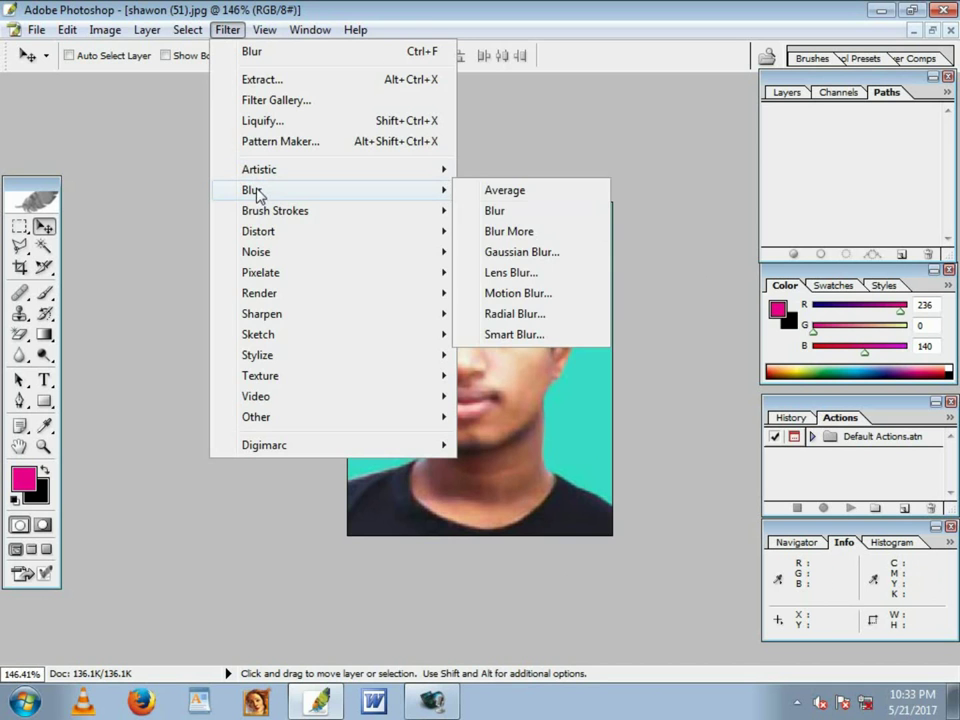
{"action": "left_click", "coordinate": [507, 236]}
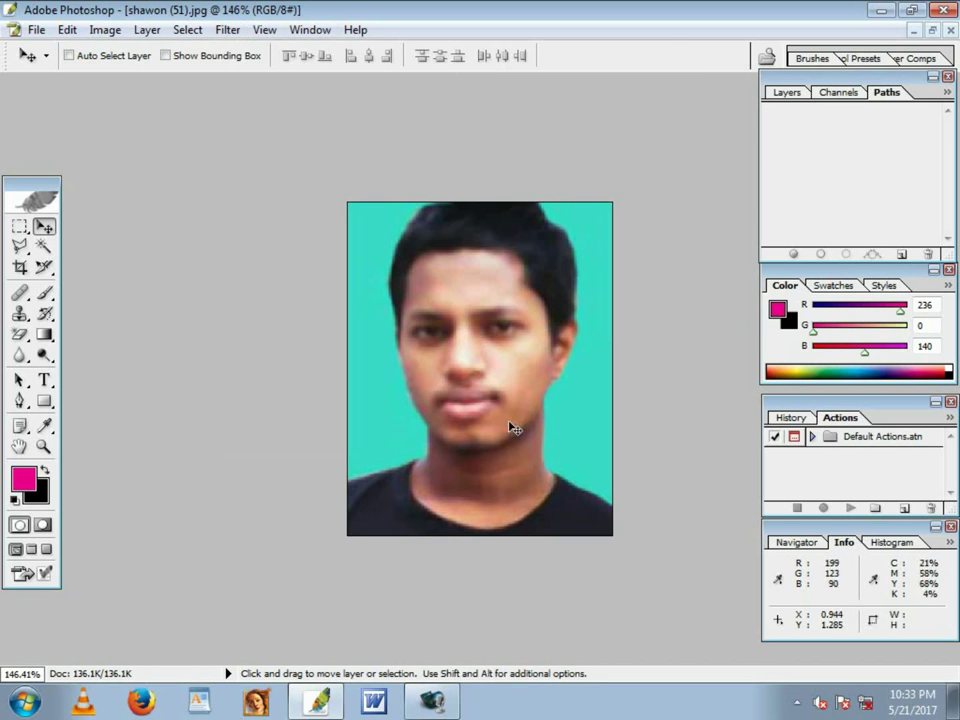
{"action": "scroll", "coordinate": [483, 440], "scroll_direction": "up", "scroll_amount": 2}
{"action": "scroll", "coordinate": [486, 443], "scroll_direction": "up", "scroll_amount": 2}
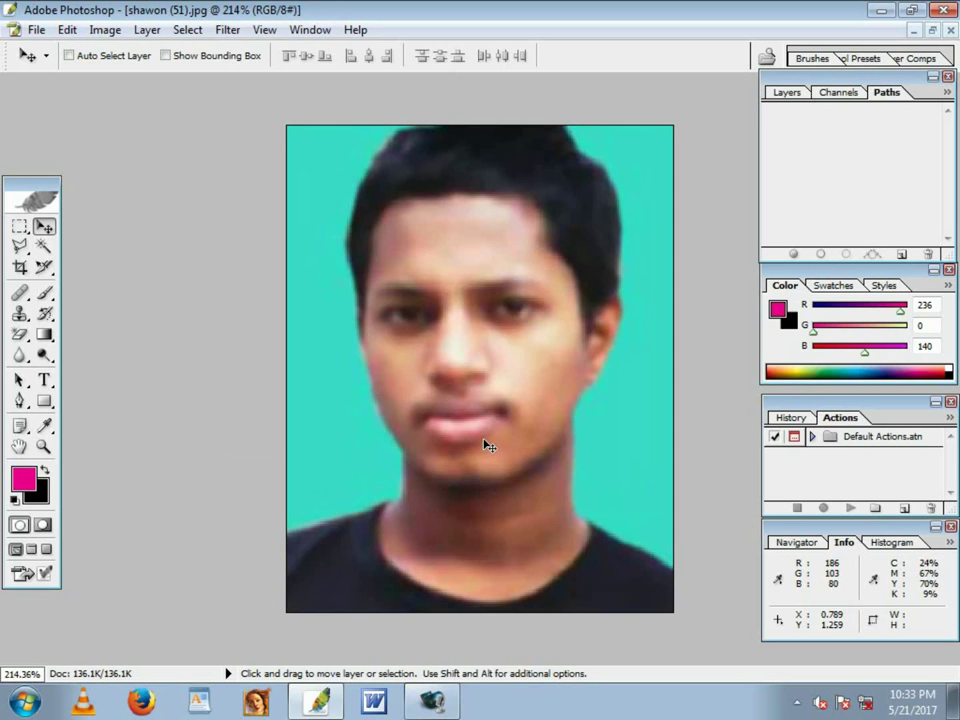
{"action": "scroll", "coordinate": [500, 400], "scroll_direction": "up", "scroll_amount": 1}
{"action": "scroll", "coordinate": [491, 339], "scroll_direction": "down", "scroll_amount": 2}
{"action": "scroll", "coordinate": [491, 339], "scroll_direction": "down", "scroll_amount": 1}
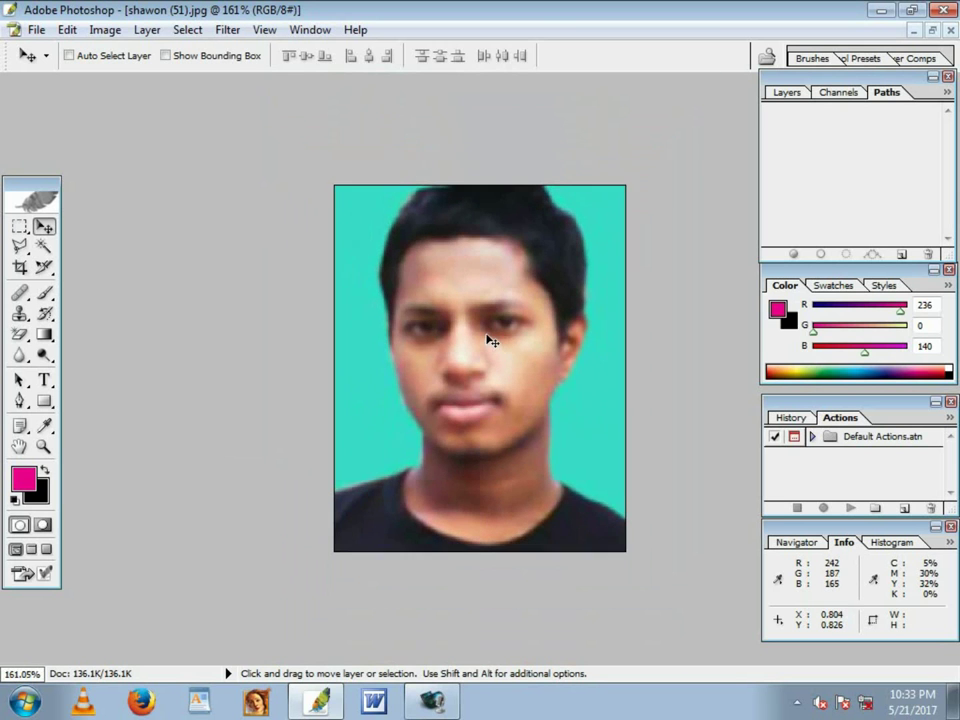
{"action": "scroll", "coordinate": [490, 340], "scroll_direction": "down", "scroll_amount": 1}
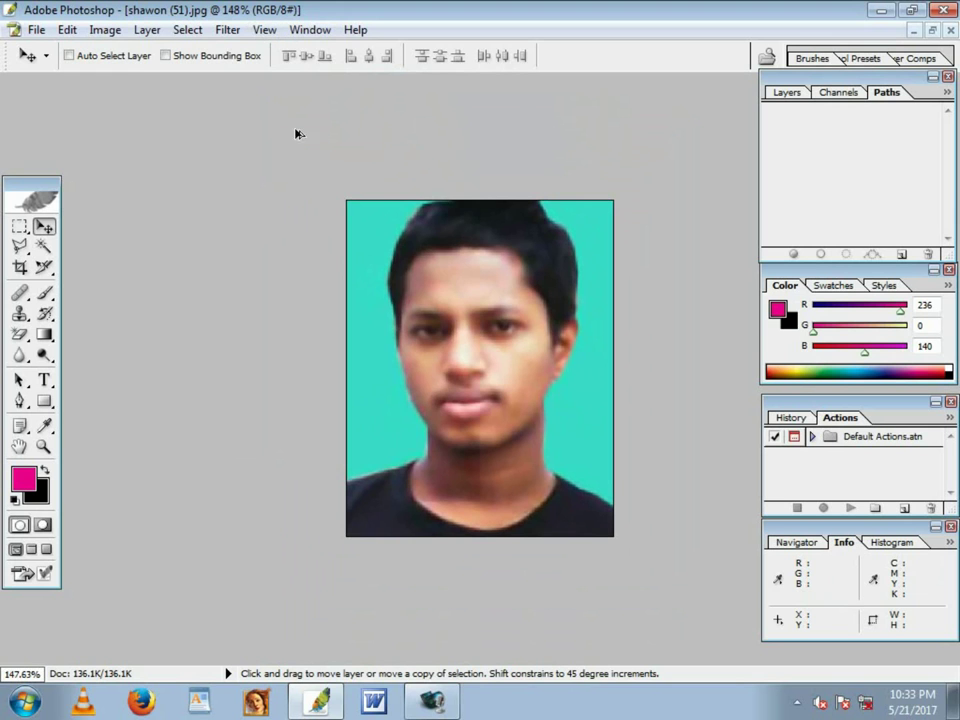
Try Gaussian Blur radii such as 11.5 pixels, ending at a light 0.7-pixel radius.
{"action": "left_click", "coordinate": [228, 30]}
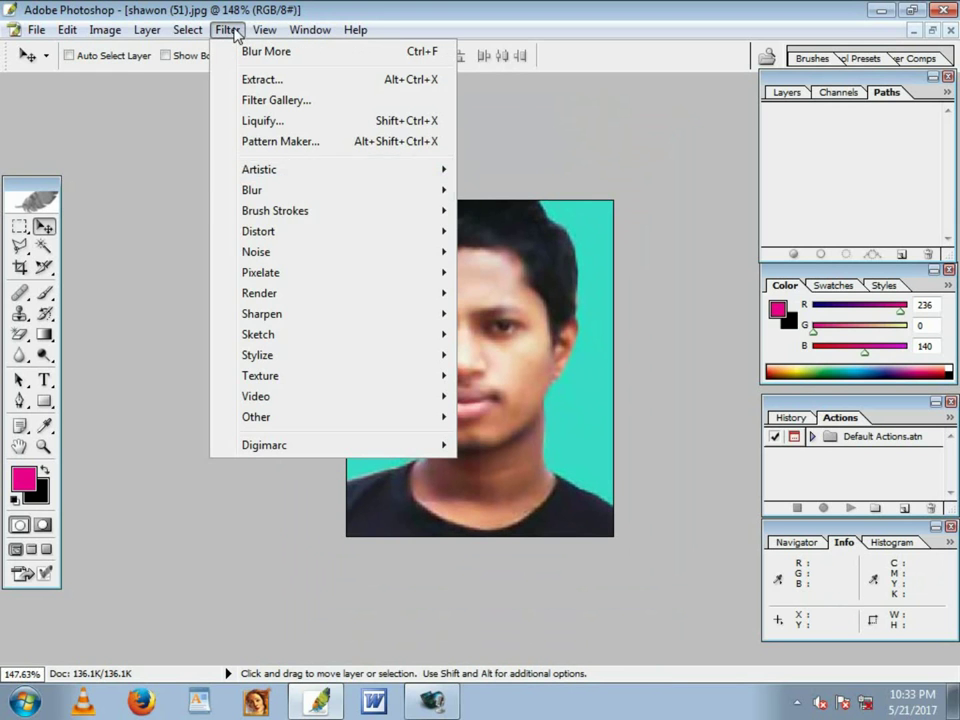
{"action": "mouse_move", "coordinate": [252, 190]}
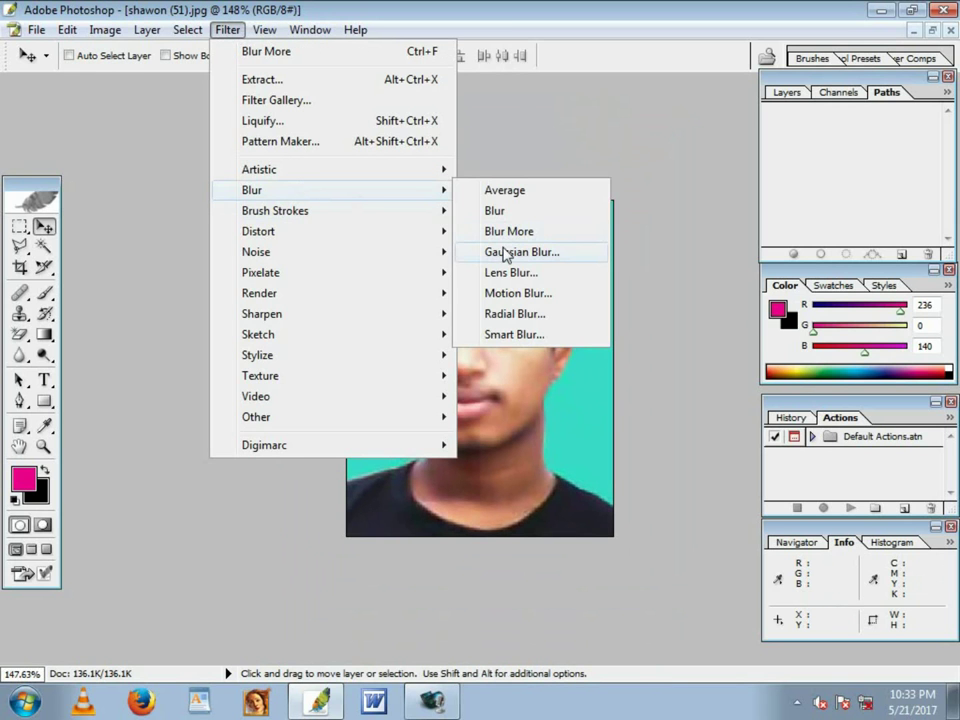
{"action": "left_click", "coordinate": [509, 258]}
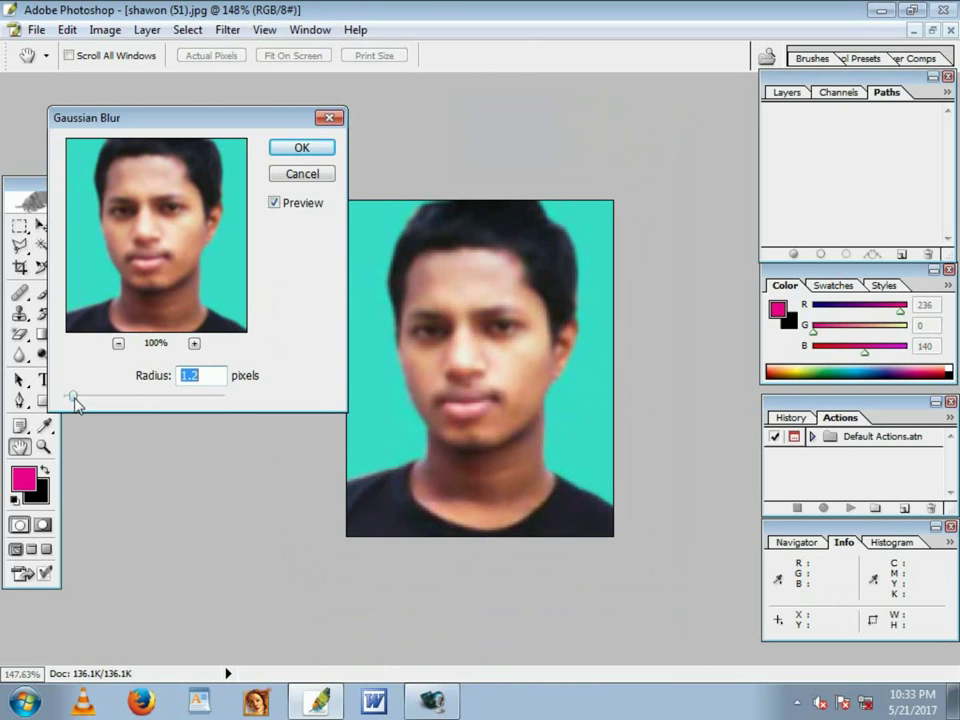
{"action": "left_click_drag", "start_coordinate": [75, 402], "coordinate": [124, 414]}
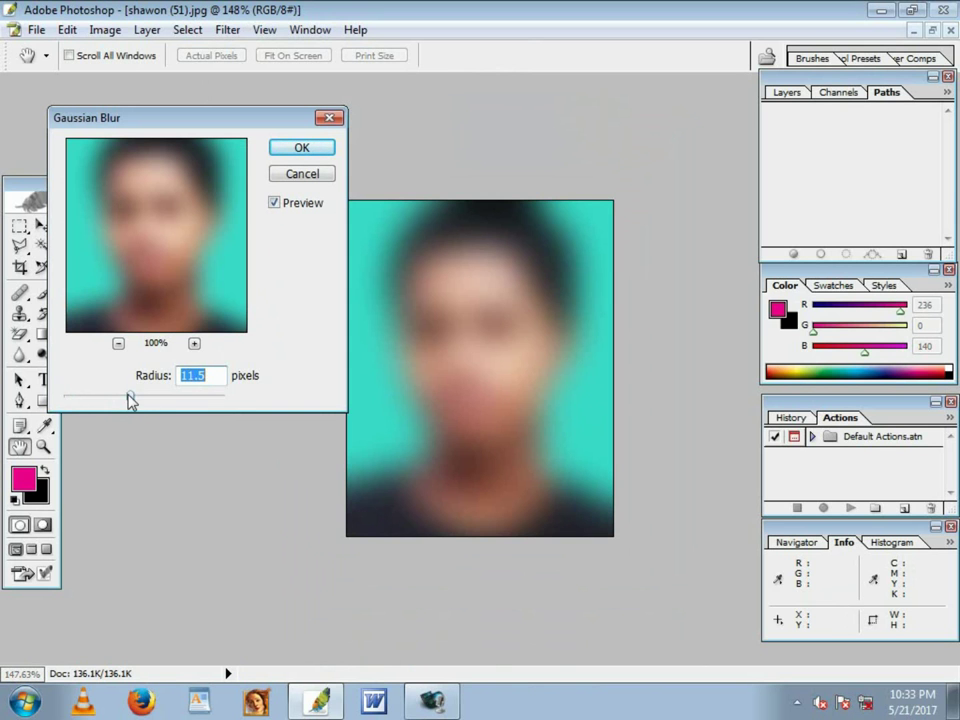
{"action": "mouse_move", "coordinate": [130, 400]}
{"action": "left_mouse_down"}
{"action": "mouse_move", "coordinate": [103, 401]}
{"action": "mouse_move", "coordinate": [186, 405]}
{"action": "mouse_move", "coordinate": [71, 396]}
{"action": "left_mouse_up"}
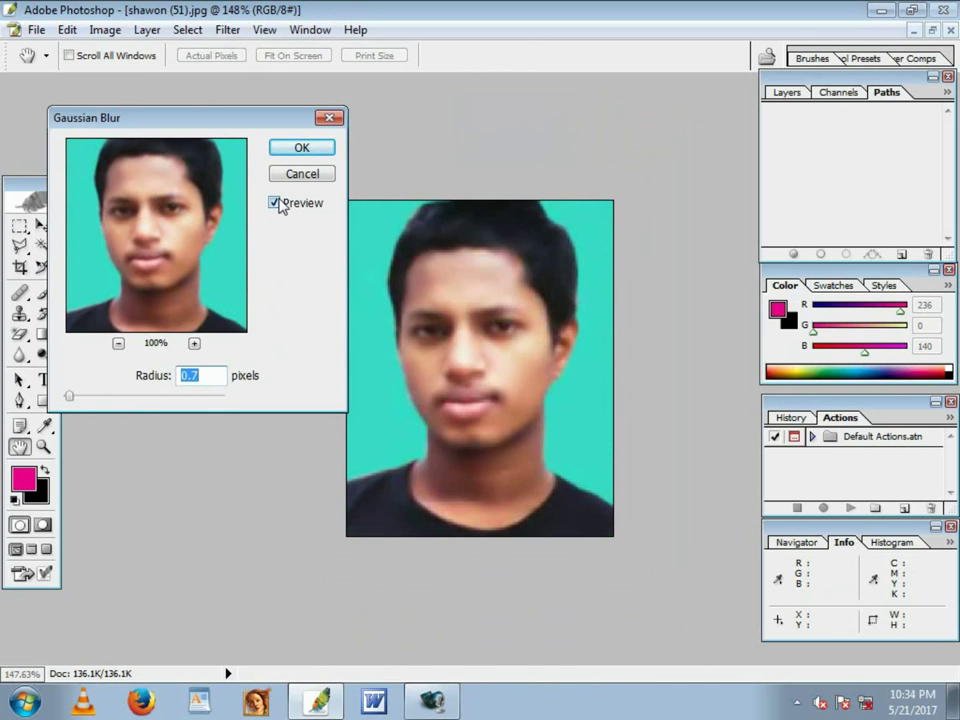
{"action": "left_click", "coordinate": [298, 178]}
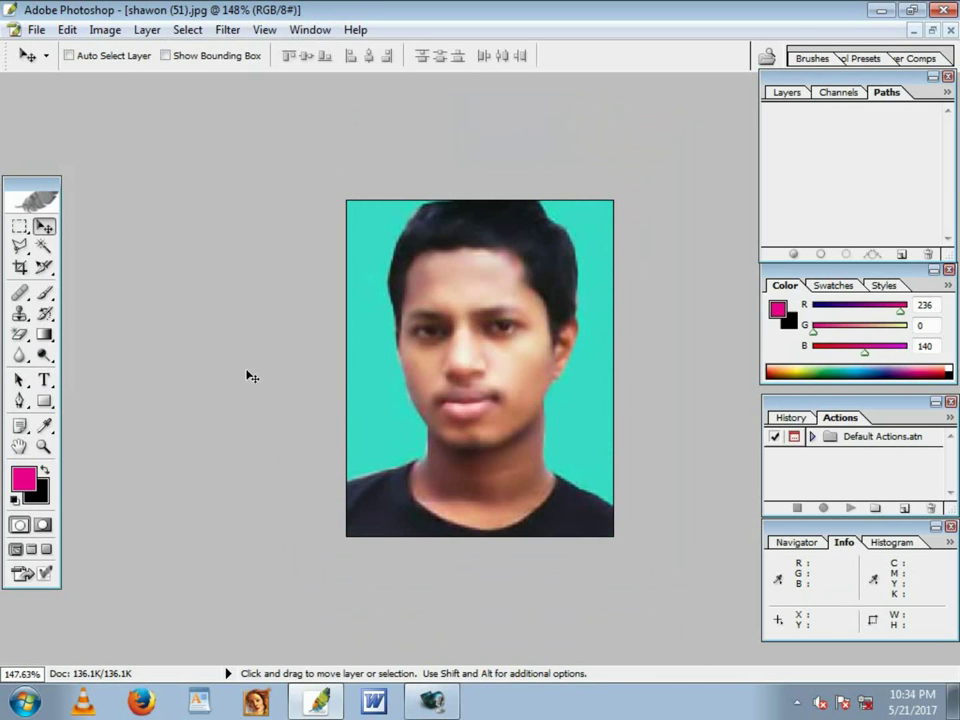
{"action": "scroll", "coordinate": [215, 403], "scroll_direction": "up", "scroll_amount": 1}
{"action": "scroll", "coordinate": [252, 405], "scroll_direction": "down", "scroll_amount": 1}
Open shawon (66).jpg and maximize its document window to fill the workspace.
{"action": "left_click", "coordinate": [917, 29]}
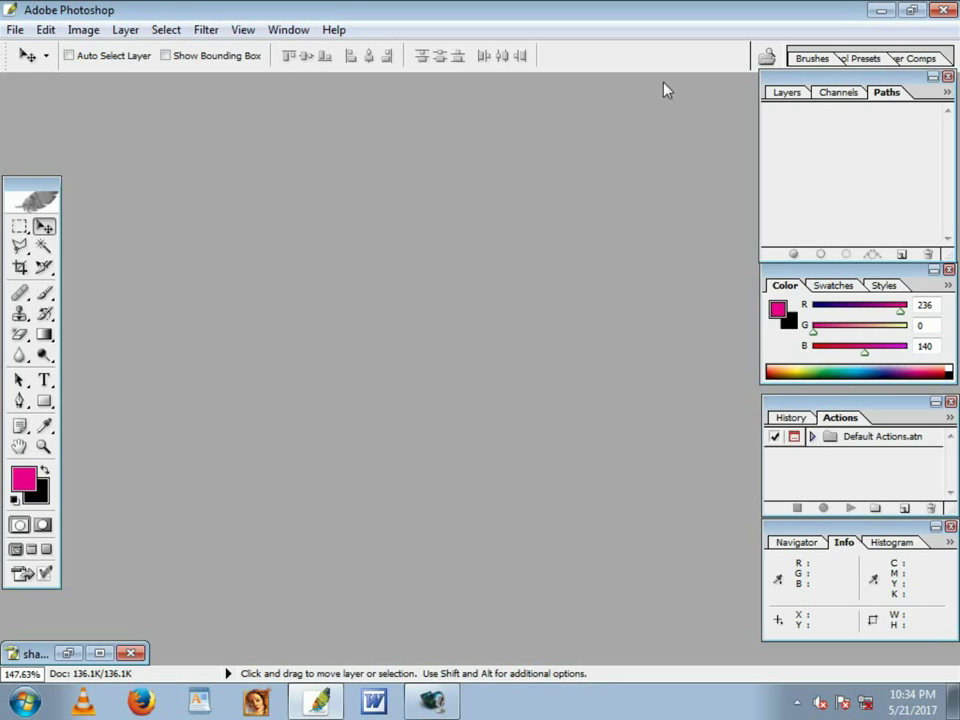
{"action": "left_click", "coordinate": [13, 30]}
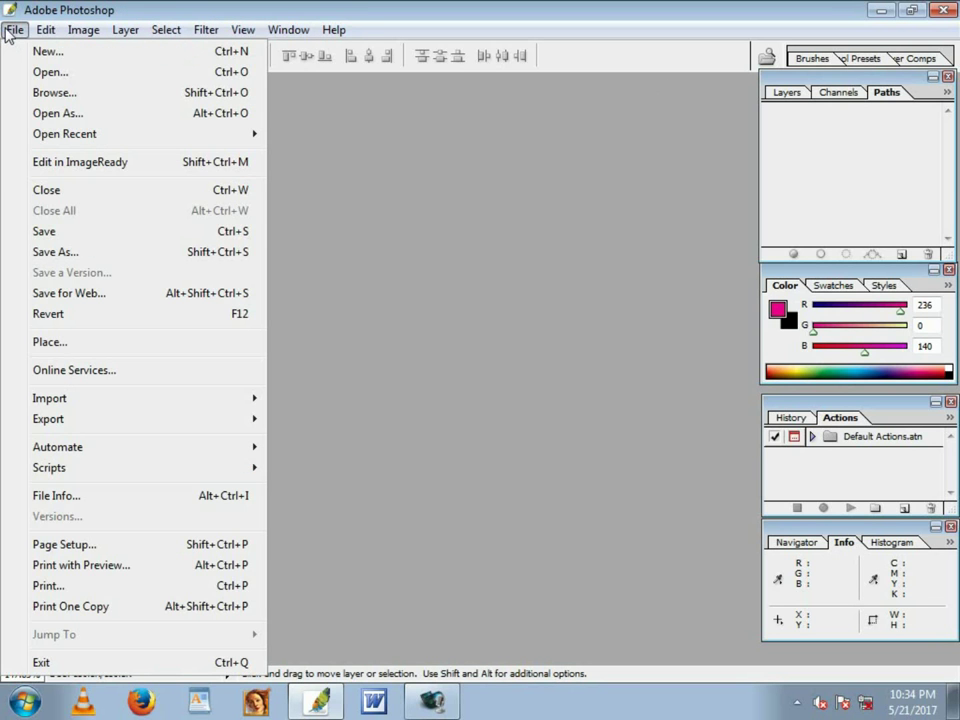
{"action": "left_click", "coordinate": [45, 76]}
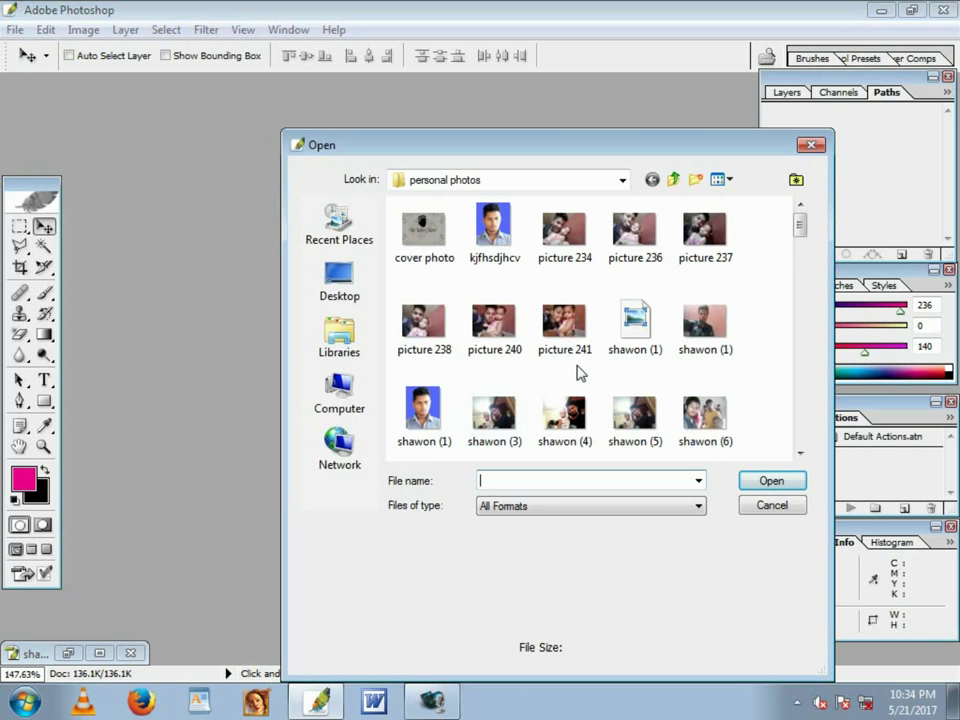
{"action": "mouse_move", "coordinate": [798, 229]}
{"action": "left_mouse_down"}
{"action": "mouse_move", "coordinate": [828, 305]}
{"action": "mouse_move", "coordinate": [827, 332]}
{"action": "left_mouse_up"}
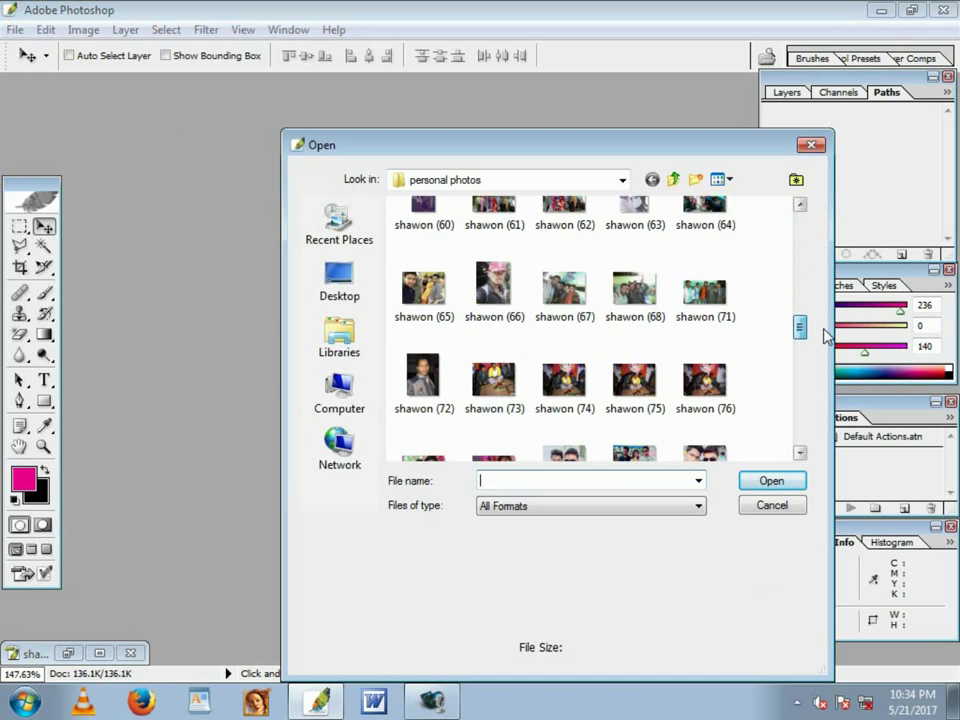
{"action": "left_click", "coordinate": [495, 262]}
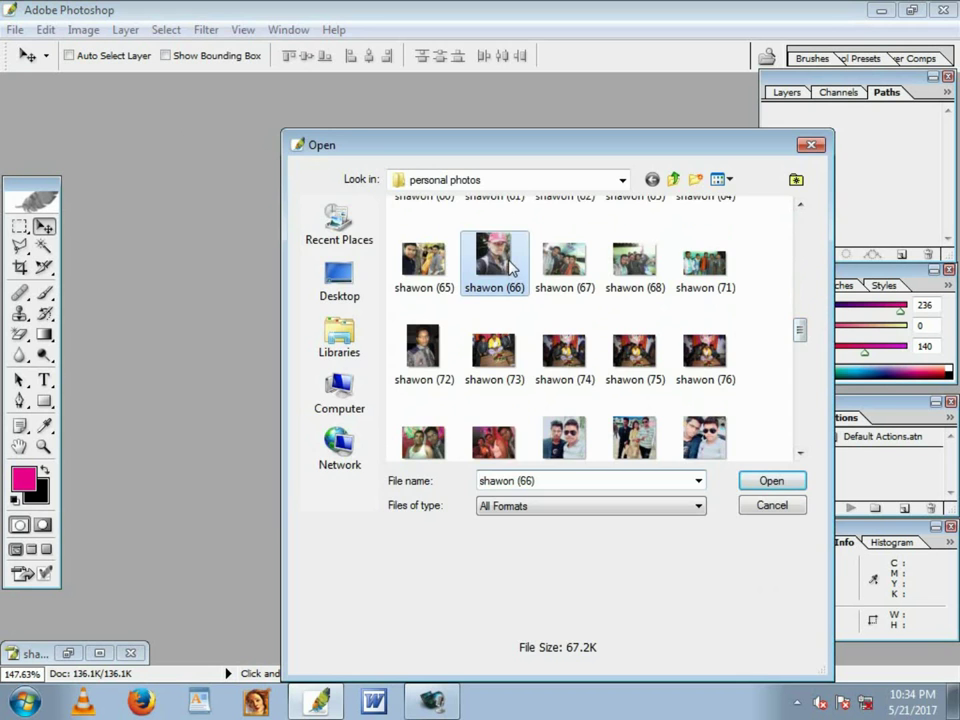
{"action": "left_click", "coordinate": [752, 481]}
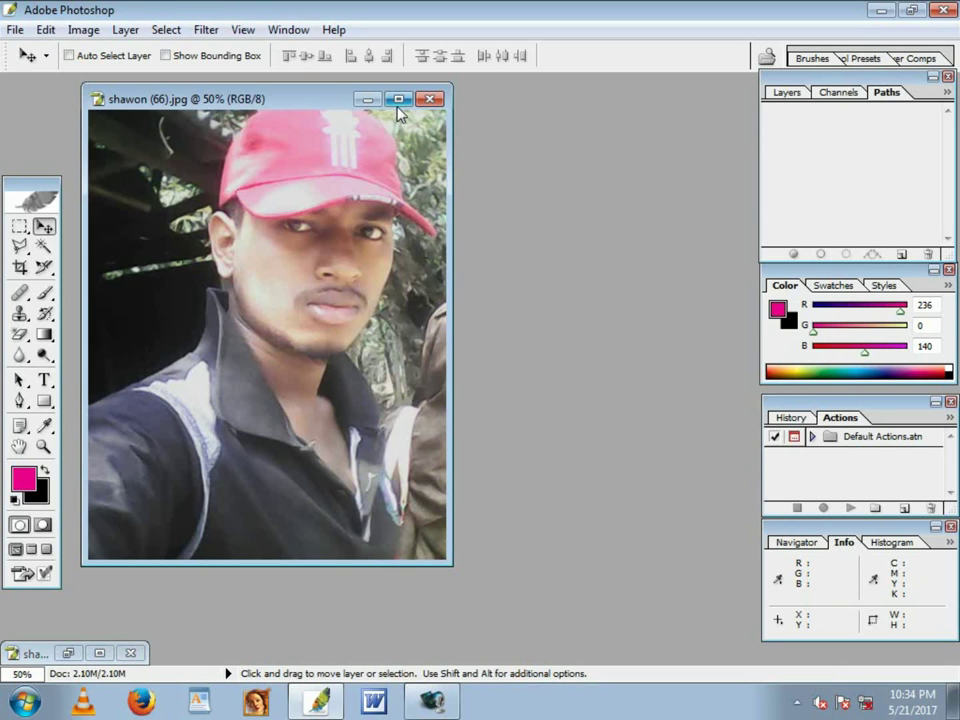
{"action": "left_click", "coordinate": [398, 99]}
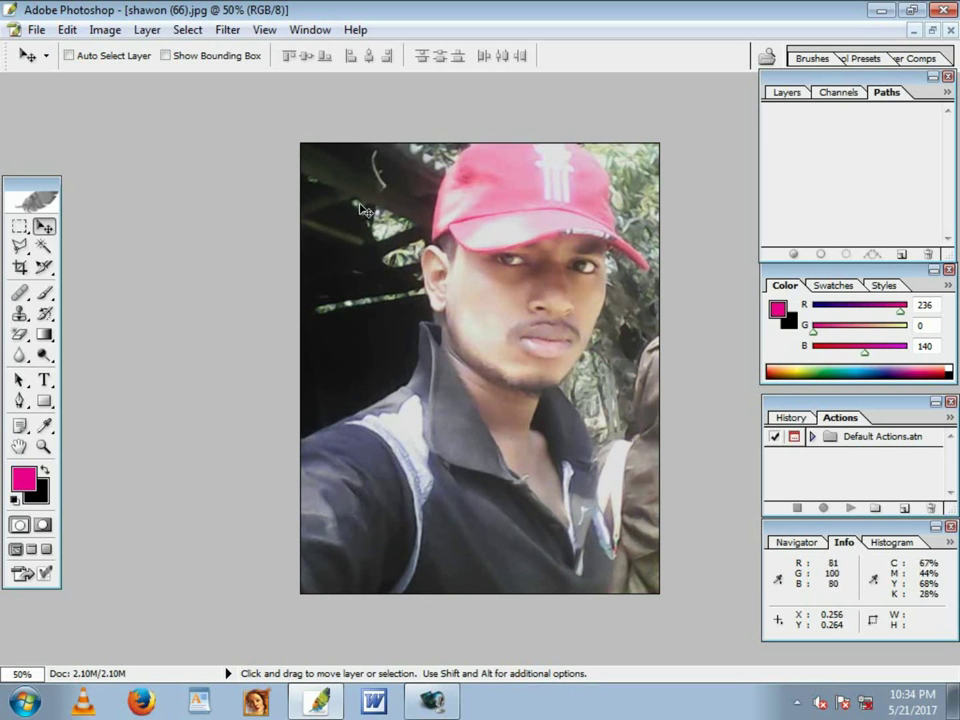
Use the Pen tool in Paths mode to trace the left shoulder, collar and ear up to the cap.
{"action": "left_click", "coordinate": [19, 401]}
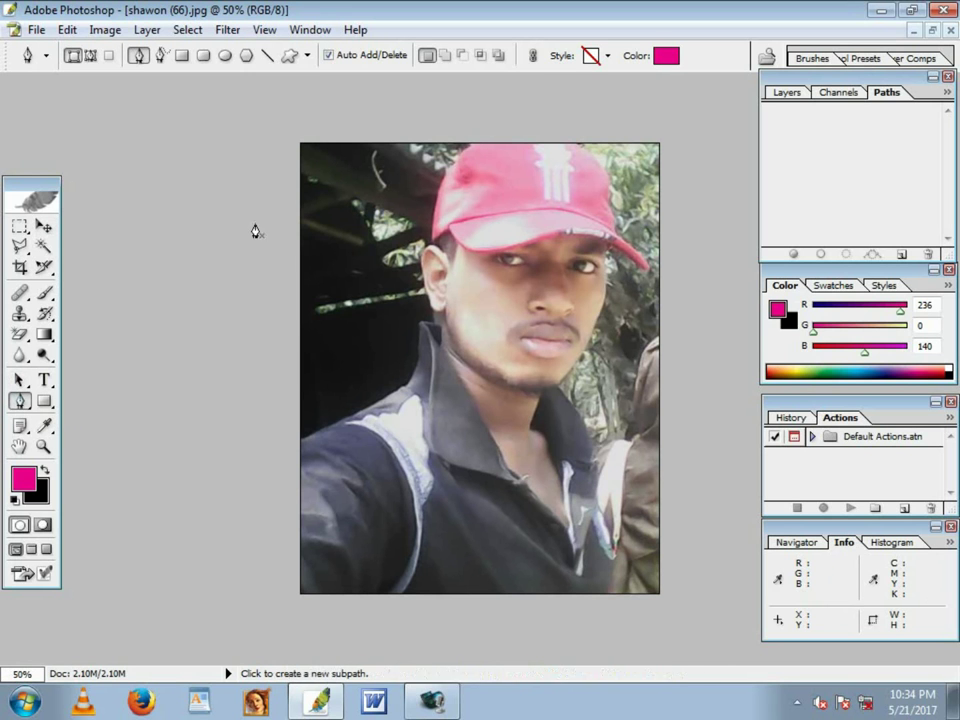
{"action": "left_click", "coordinate": [91, 56]}
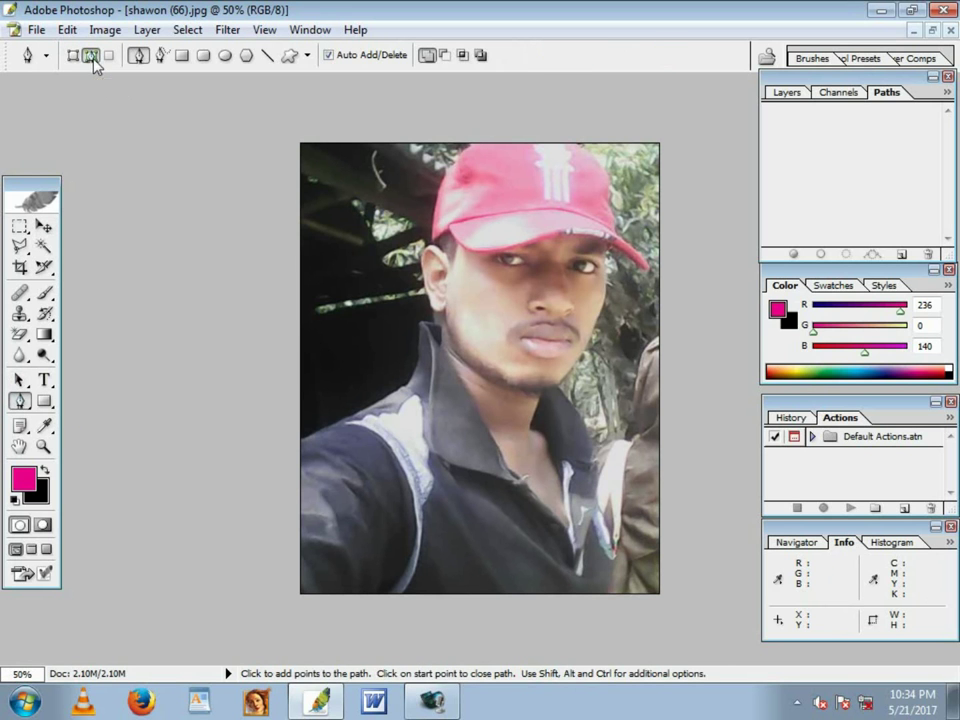
{"action": "left_click", "coordinate": [302, 446]}
{"action": "left_click", "coordinate": [318, 431]}
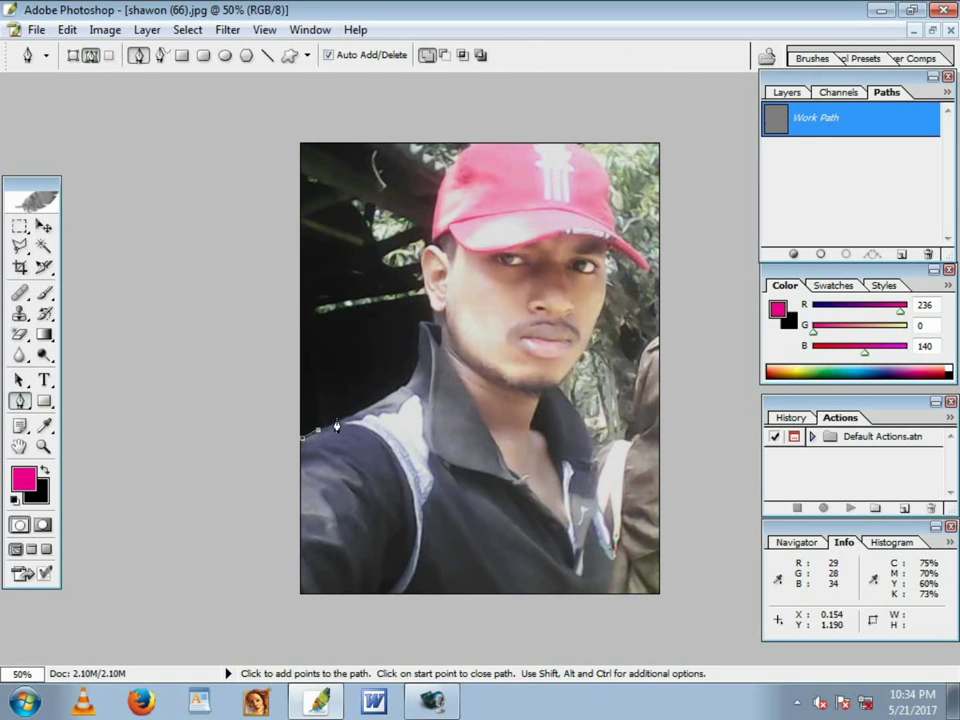
{"action": "left_click", "coordinate": [342, 417]}
{"action": "left_click", "coordinate": [364, 406]}
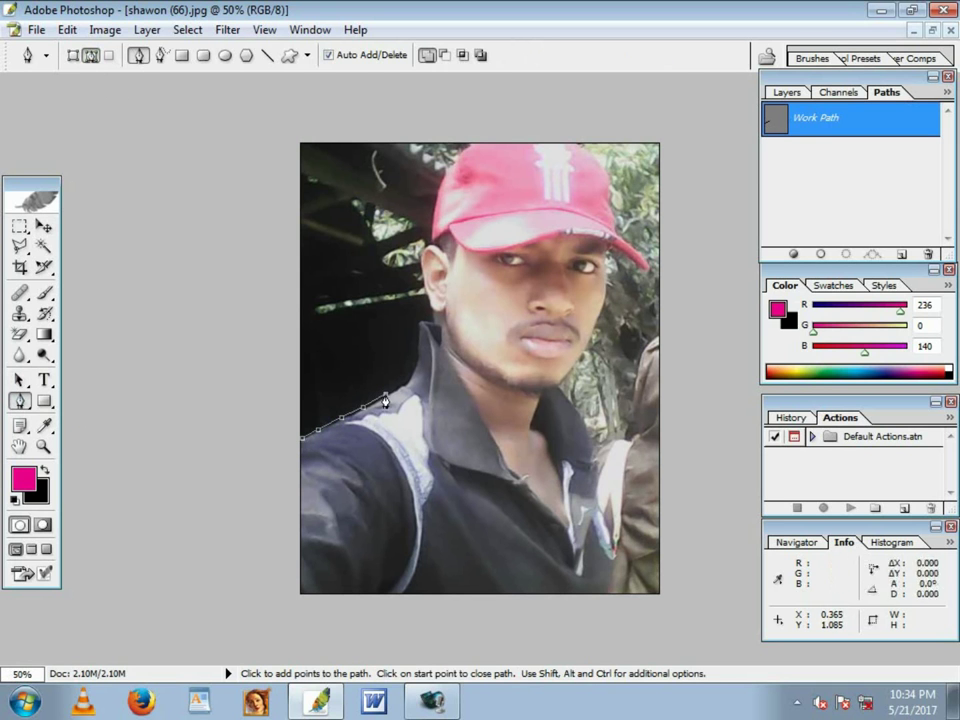
{"action": "left_click", "coordinate": [386, 395]}
{"action": "left_click", "coordinate": [417, 355]}
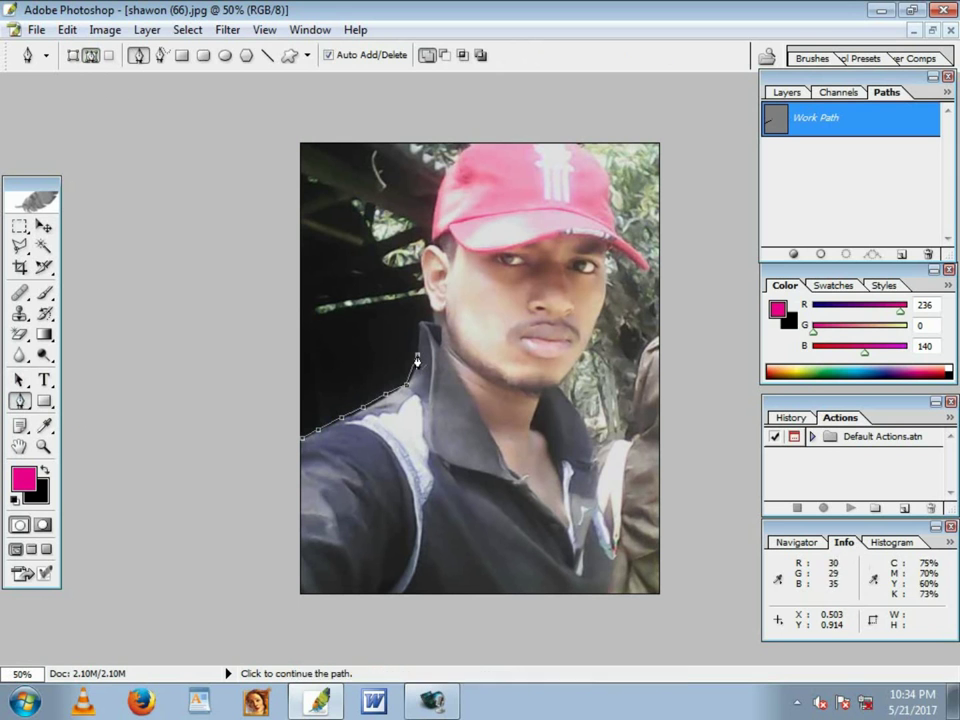
{"action": "left_click", "coordinate": [418, 325]}
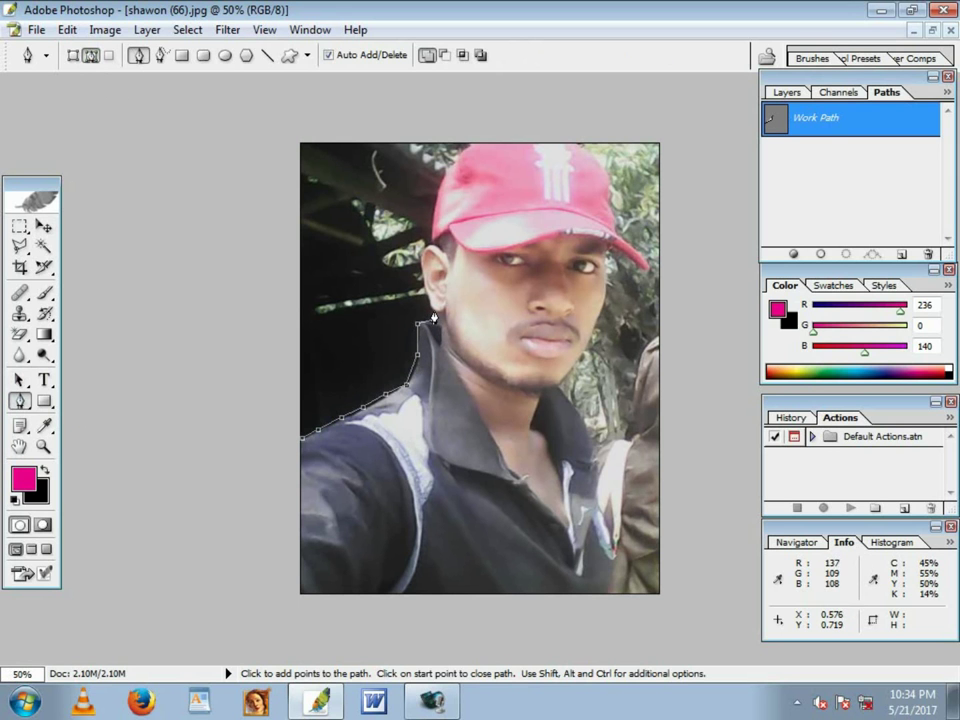
{"action": "left_click", "coordinate": [420, 257]}
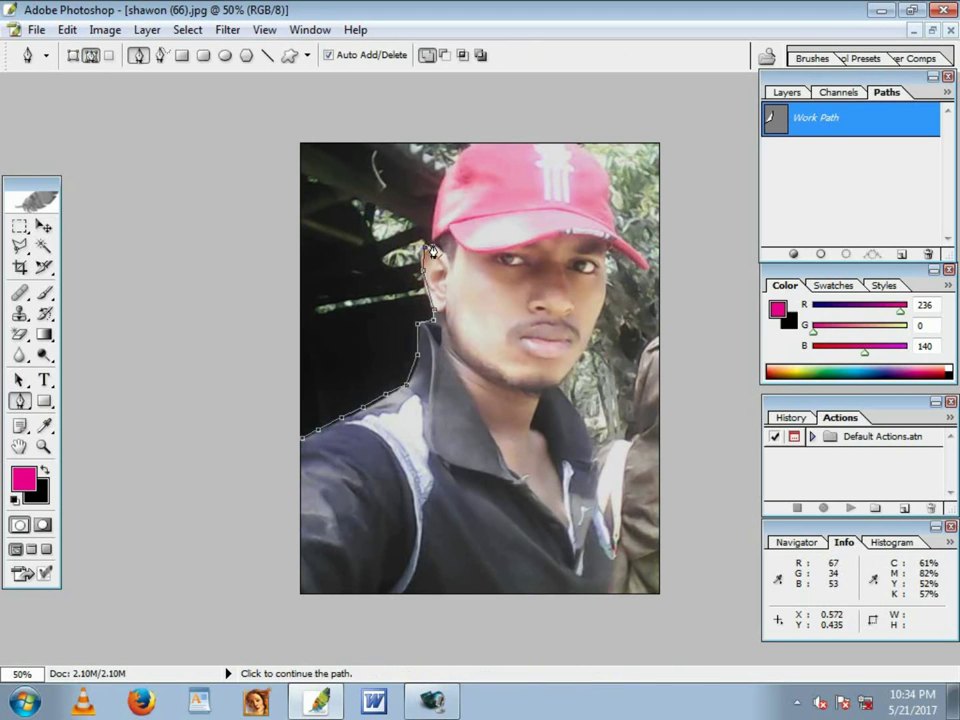
{"action": "left_click", "coordinate": [433, 217]}
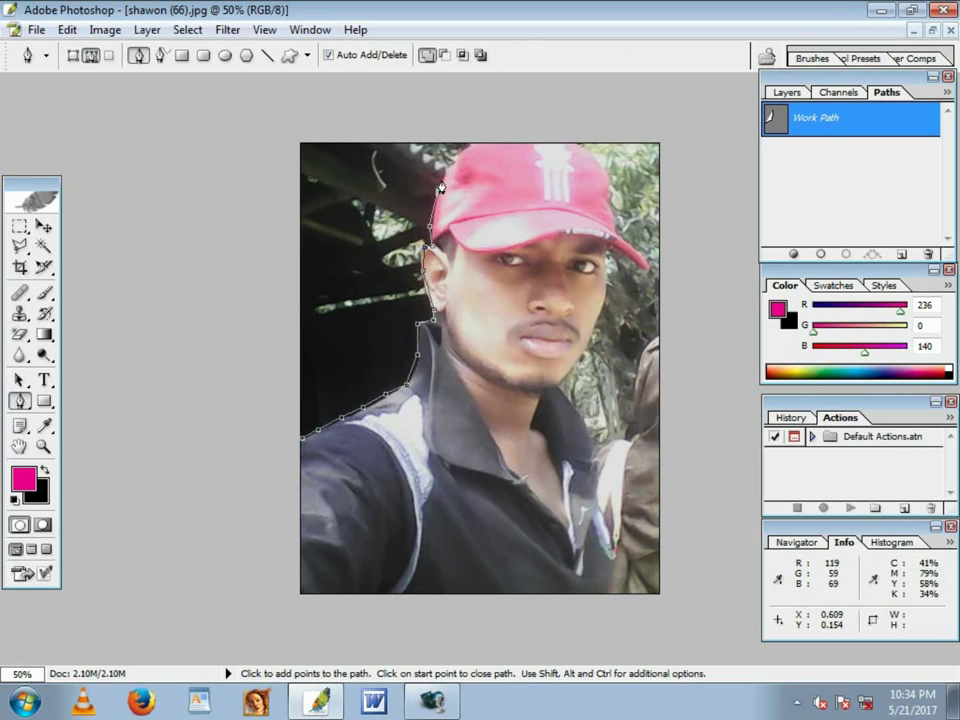
Trace the cap's top, the right side of face and neck, and the shirt edge downward.
{"action": "left_click", "coordinate": [481, 144]}
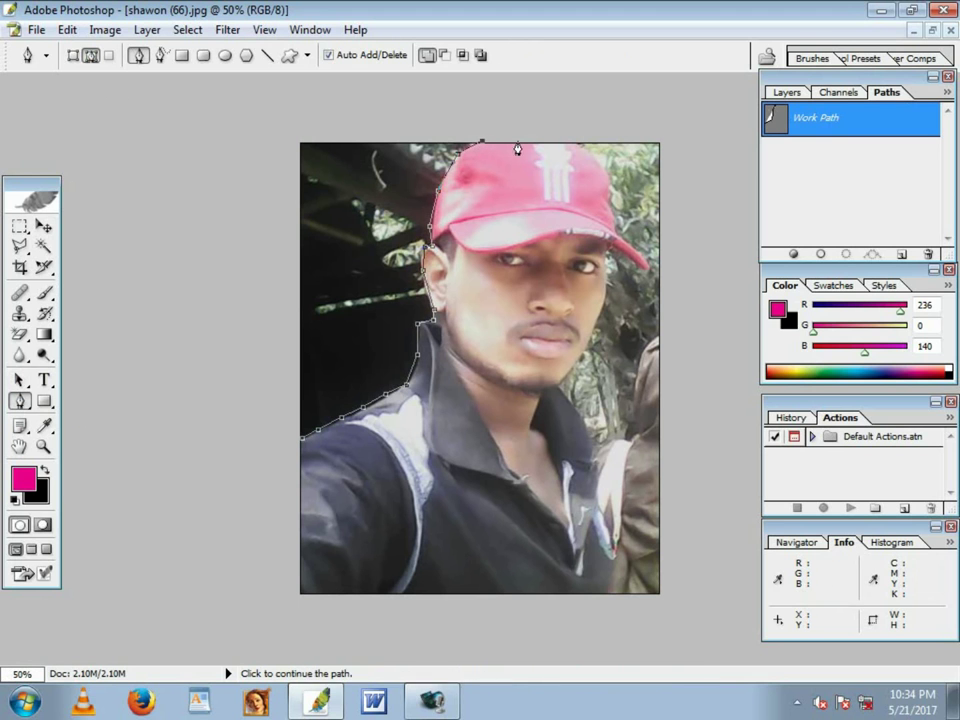
{"action": "left_click", "coordinate": [580, 147]}
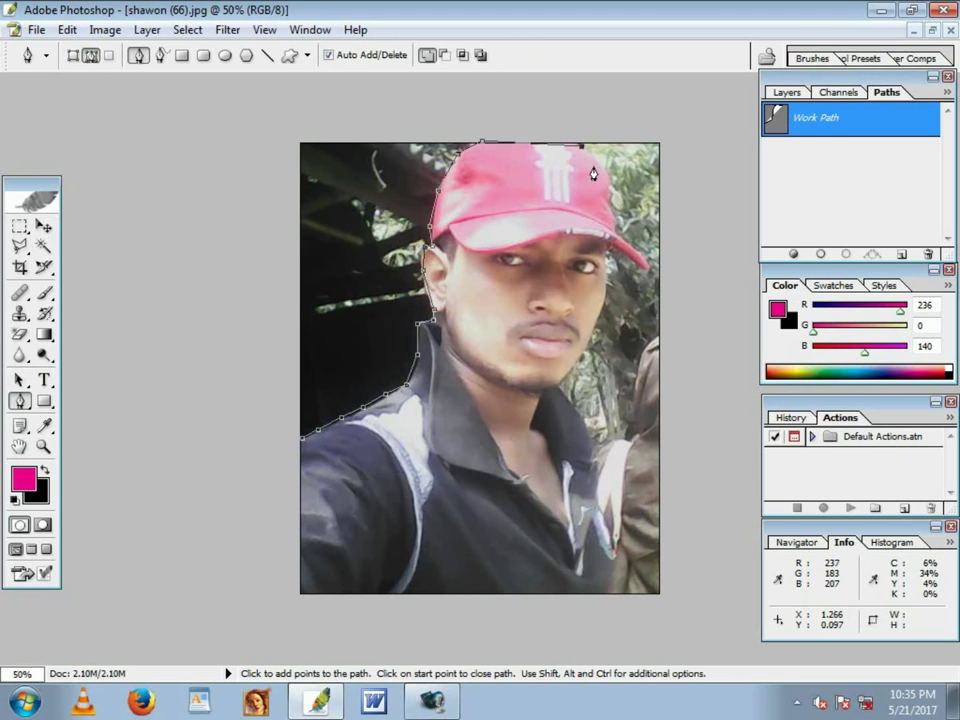
{"action": "left_click", "coordinate": [604, 170]}
{"action": "left_click", "coordinate": [612, 196]}
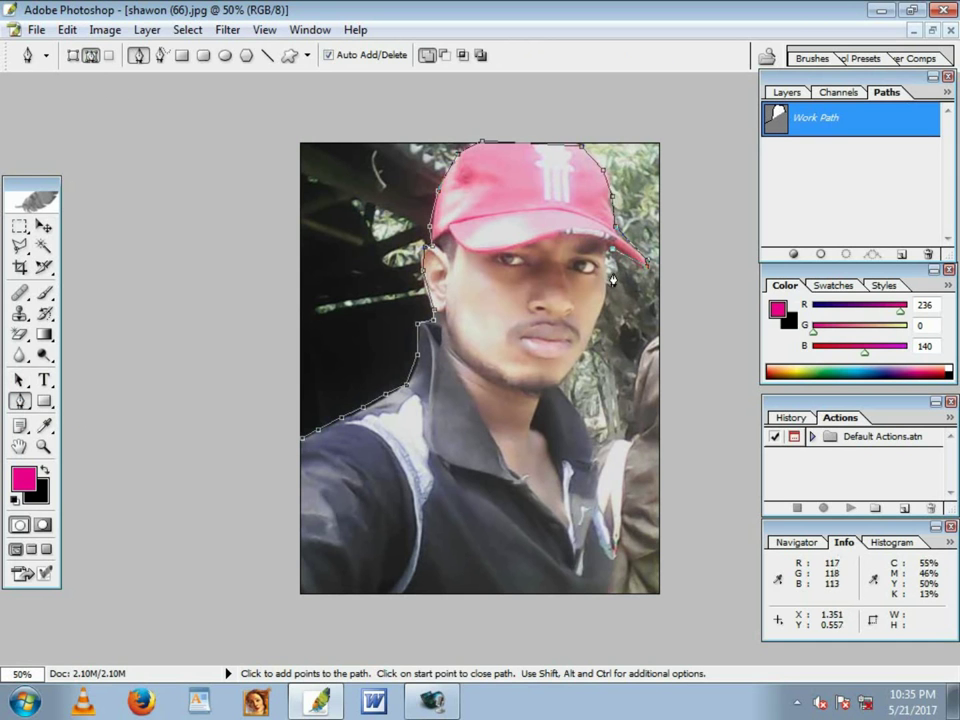
{"action": "left_click", "coordinate": [606, 270]}
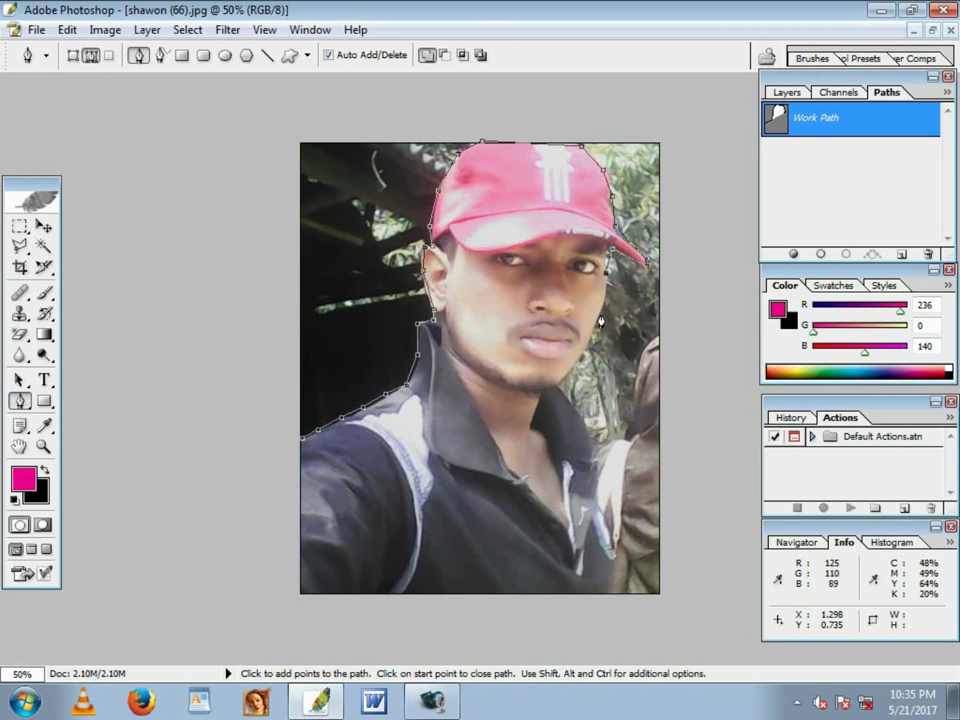
{"action": "left_click", "coordinate": [600, 318]}
{"action": "left_click", "coordinate": [581, 352]}
{"action": "left_click", "coordinate": [565, 378]}
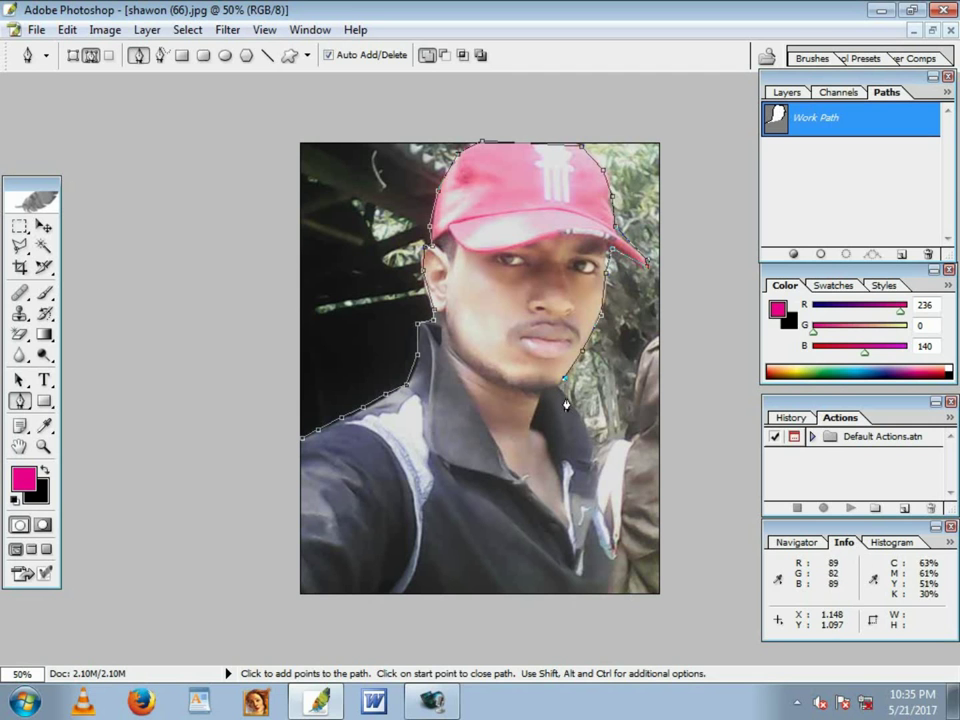
{"action": "left_click", "coordinate": [577, 411]}
{"action": "left_click", "coordinate": [592, 446]}
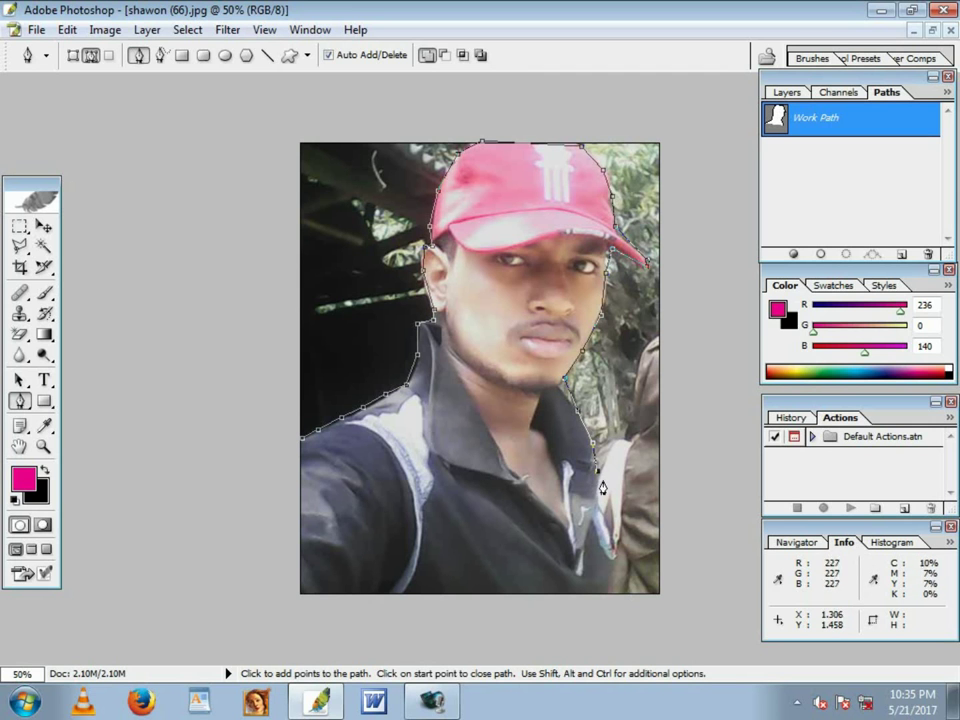
{"action": "left_click", "coordinate": [609, 494]}
{"action": "left_click", "coordinate": [616, 522]}
{"action": "left_click", "coordinate": [621, 553]}
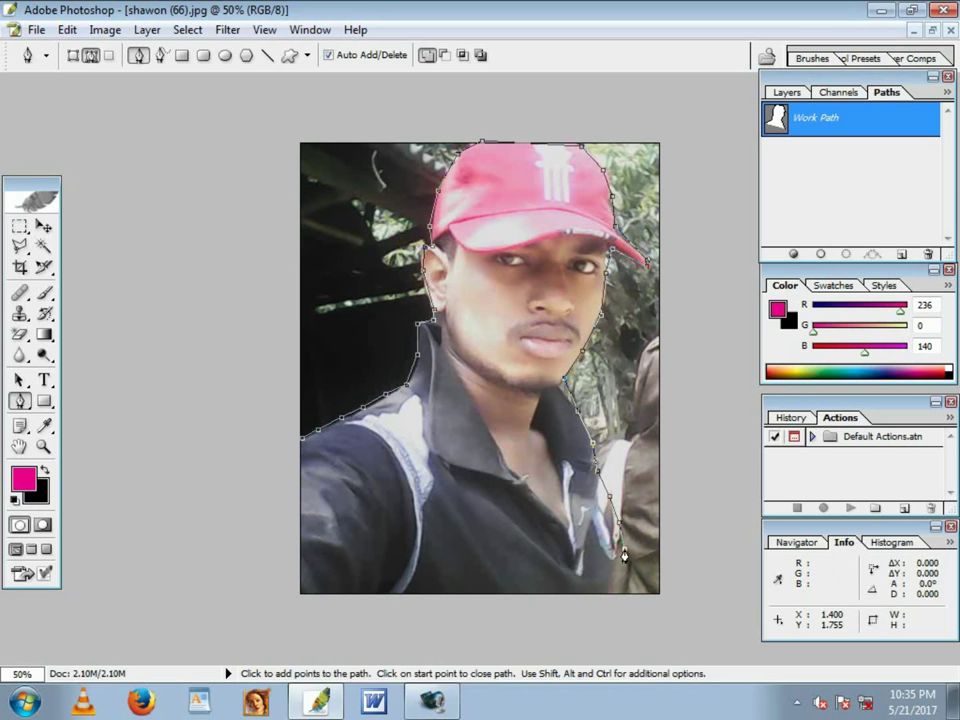
Loop the path outside the image's right, top and left edges and close it at the start.
{"action": "left_click", "coordinate": [640, 601]}
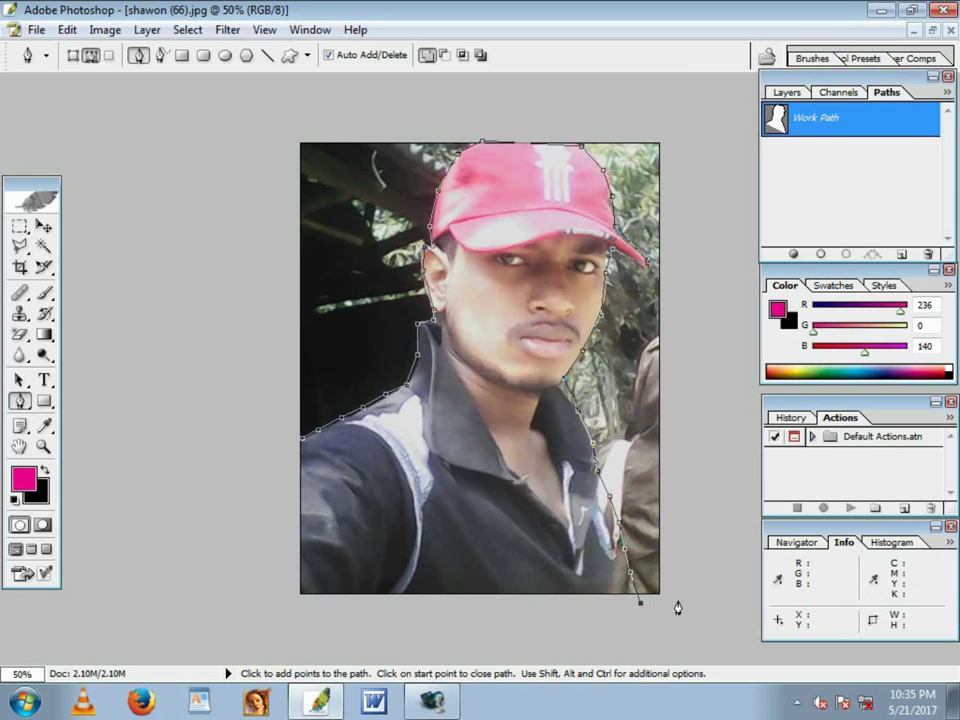
{"action": "left_click", "coordinate": [686, 575]}
{"action": "left_click", "coordinate": [699, 258]}
{"action": "left_click", "coordinate": [645, 128]}
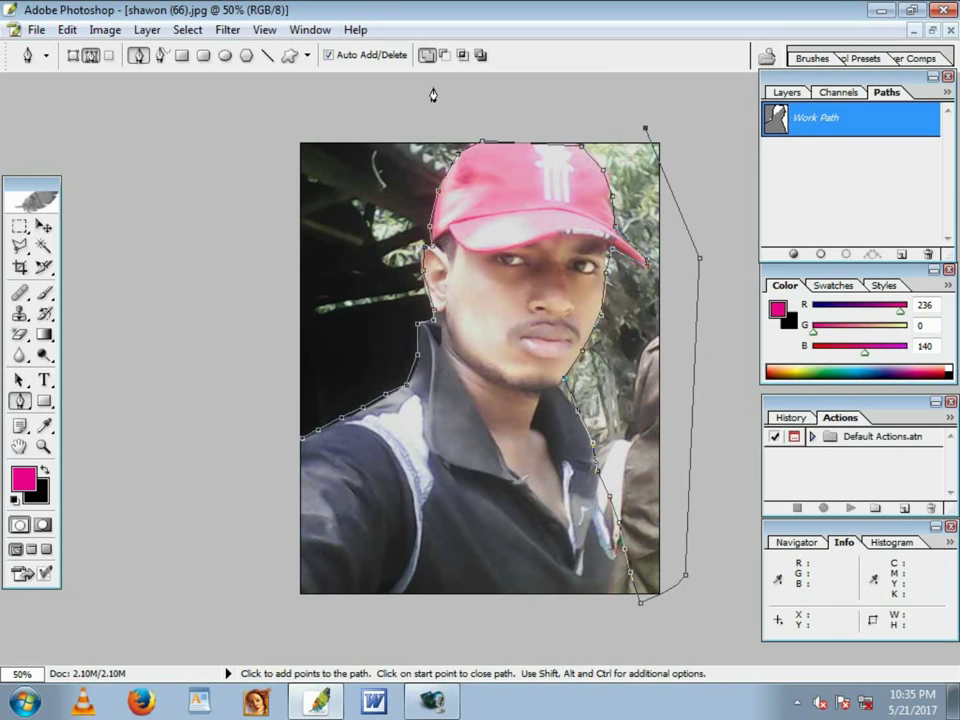
{"action": "left_click", "coordinate": [433, 88]}
{"action": "left_click", "coordinate": [279, 124]}
{"action": "left_click", "coordinate": [174, 171]}
{"action": "left_click", "coordinate": [171, 427]}
{"action": "left_click_drag", "start_coordinate": [254, 468], "coordinate": [268, 468]}
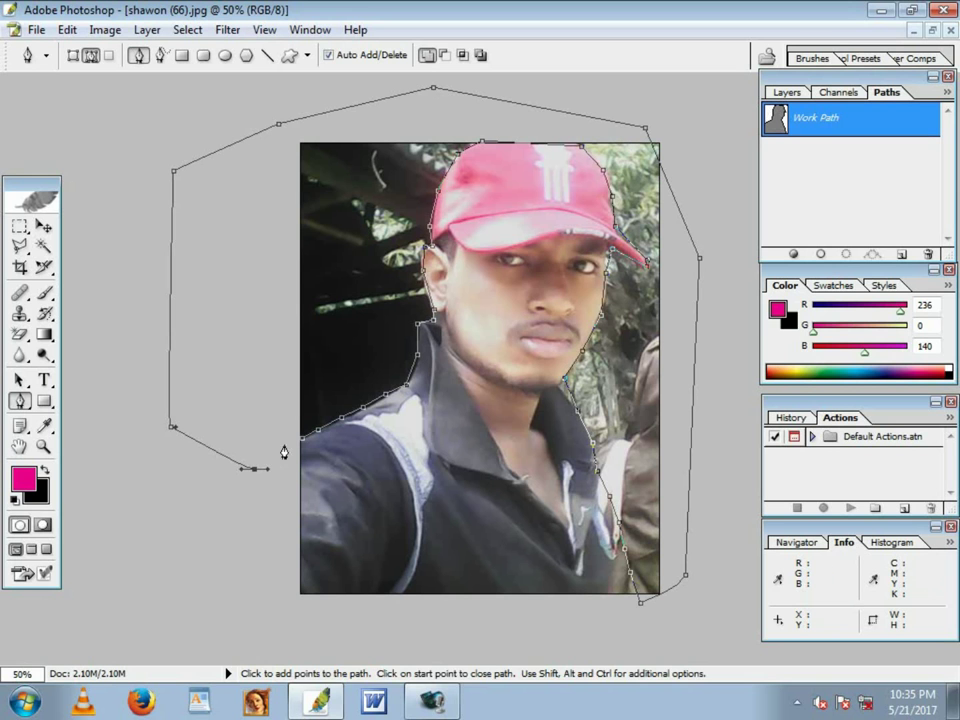
{"action": "left_click", "coordinate": [302, 447]}
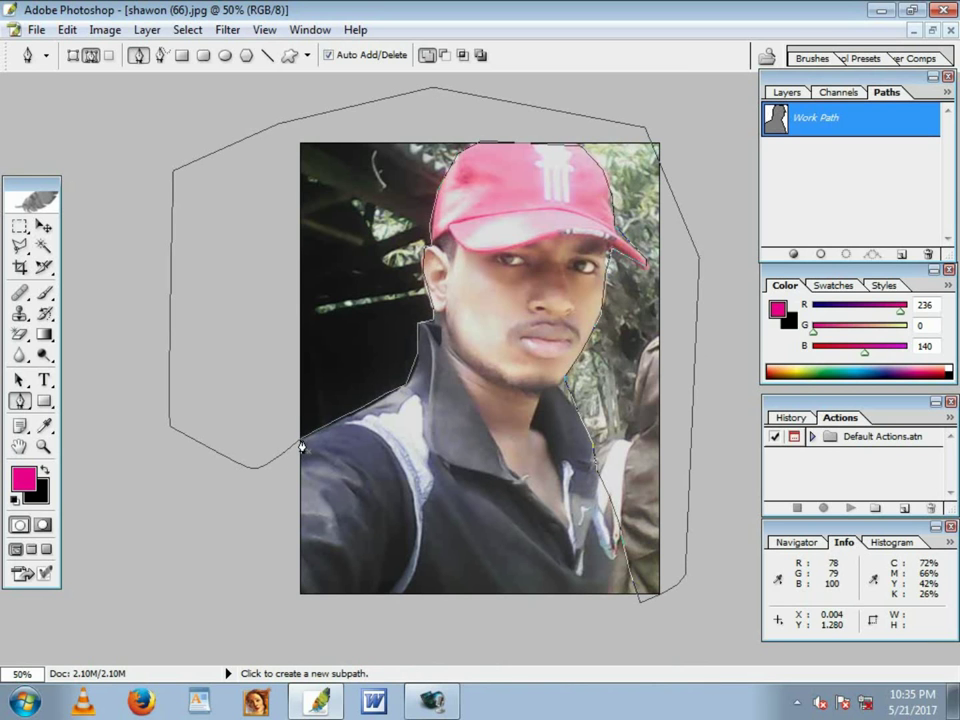
Make a selection from the work path with a Feather Radius of 0.
{"action": "right_click", "coordinate": [363, 258]}
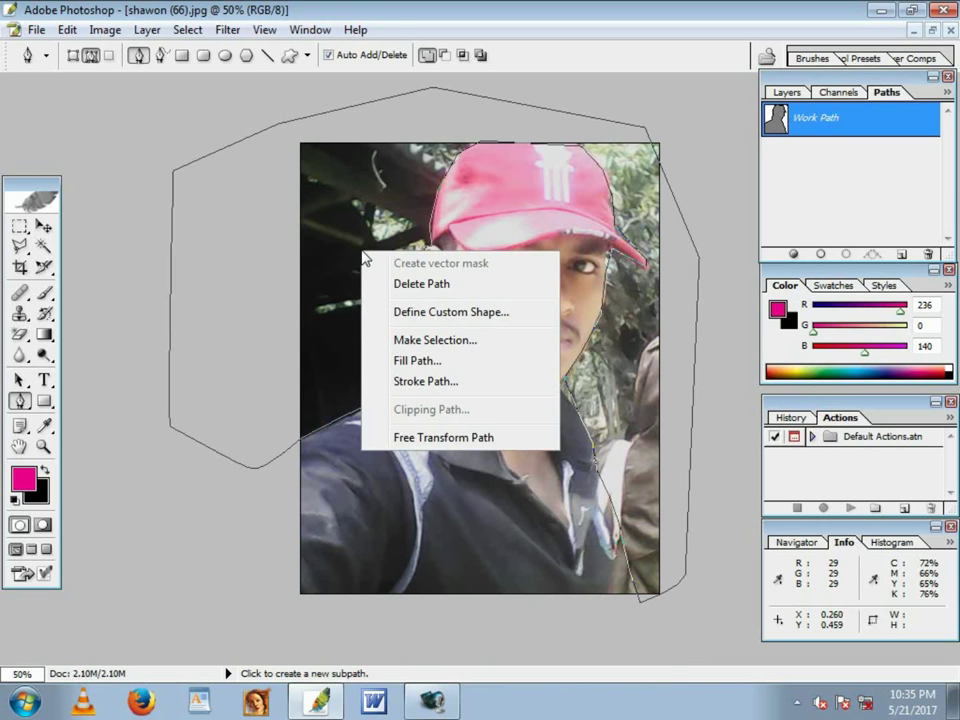
{"action": "left_click", "coordinate": [454, 341]}
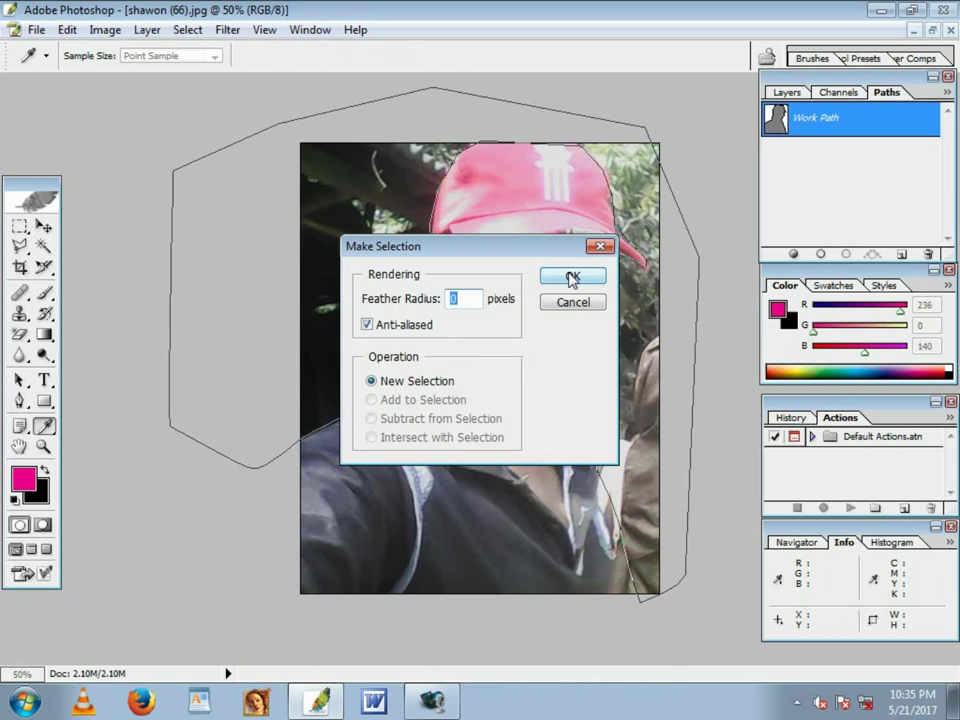
{"action": "left_click", "coordinate": [572, 274]}
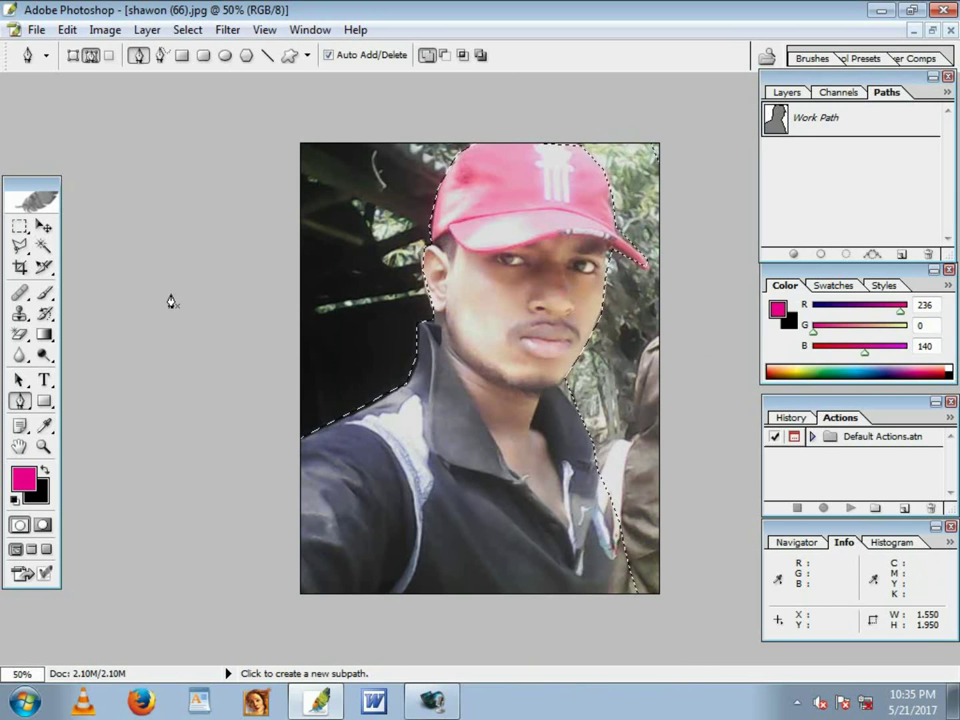
{"action": "left_click", "coordinate": [44, 226]}
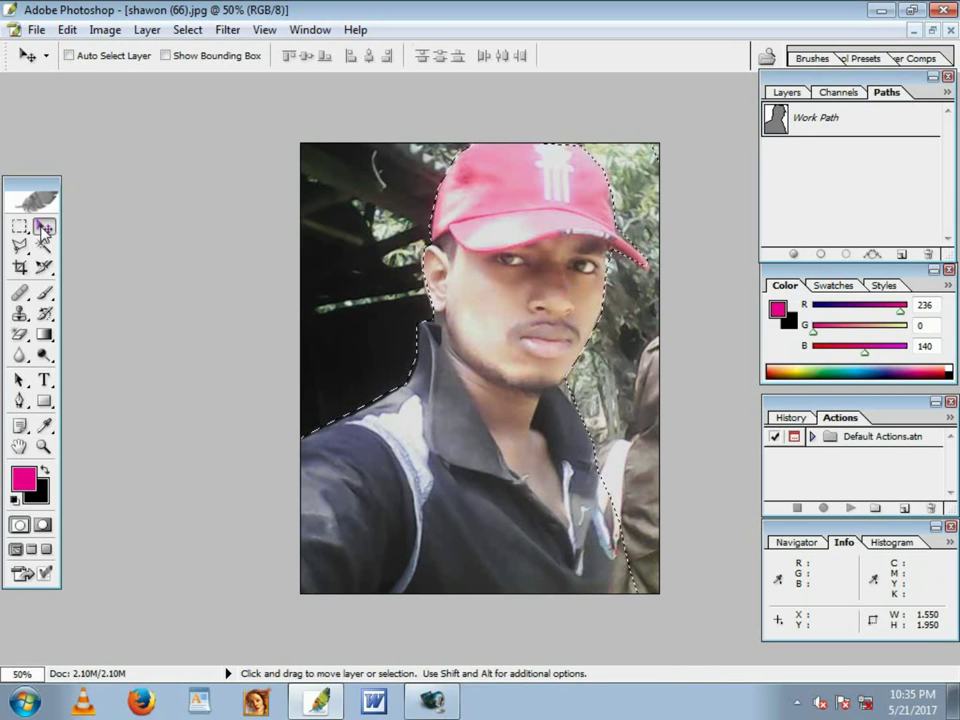
Apply a 21.1-pixel Gaussian Blur to the selected background.
{"action": "left_click", "coordinate": [227, 30]}
{"action": "mouse_move", "coordinate": [300, 190]}
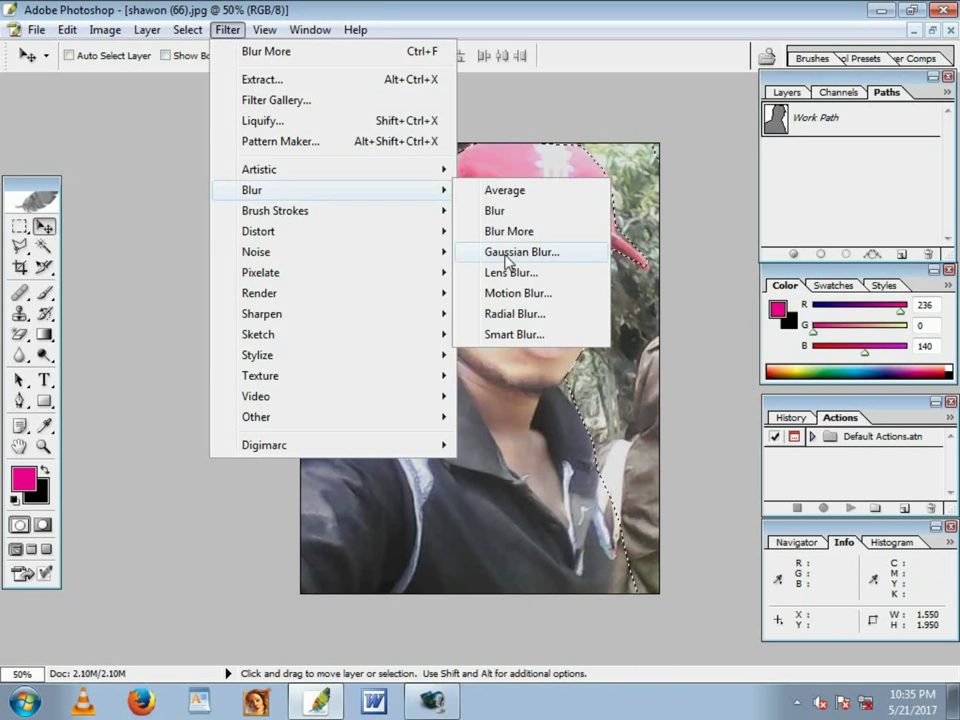
{"action": "left_click", "coordinate": [508, 262]}
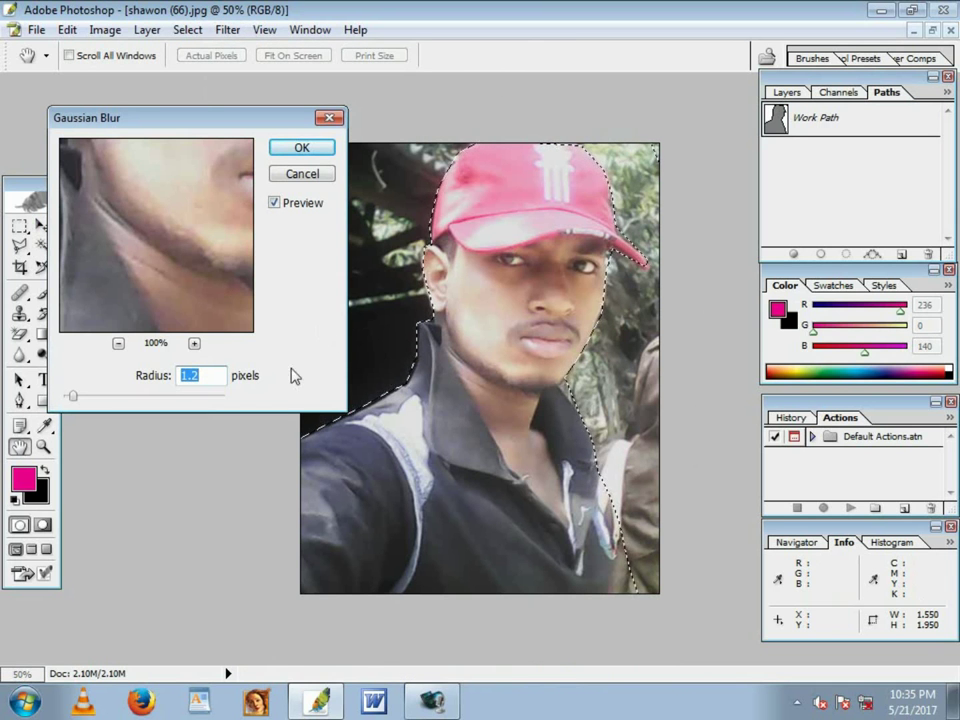
{"action": "left_click_drag", "start_coordinate": [208, 216], "coordinate": [151, 420]}
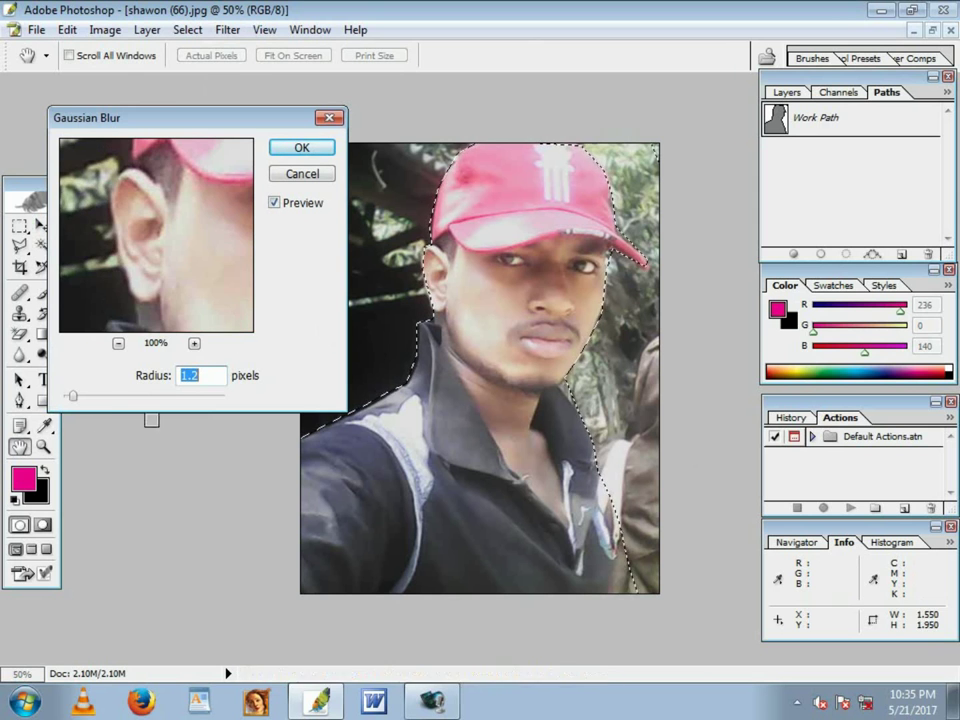
{"action": "left_click_drag", "start_coordinate": [76, 401], "coordinate": [141, 403]}
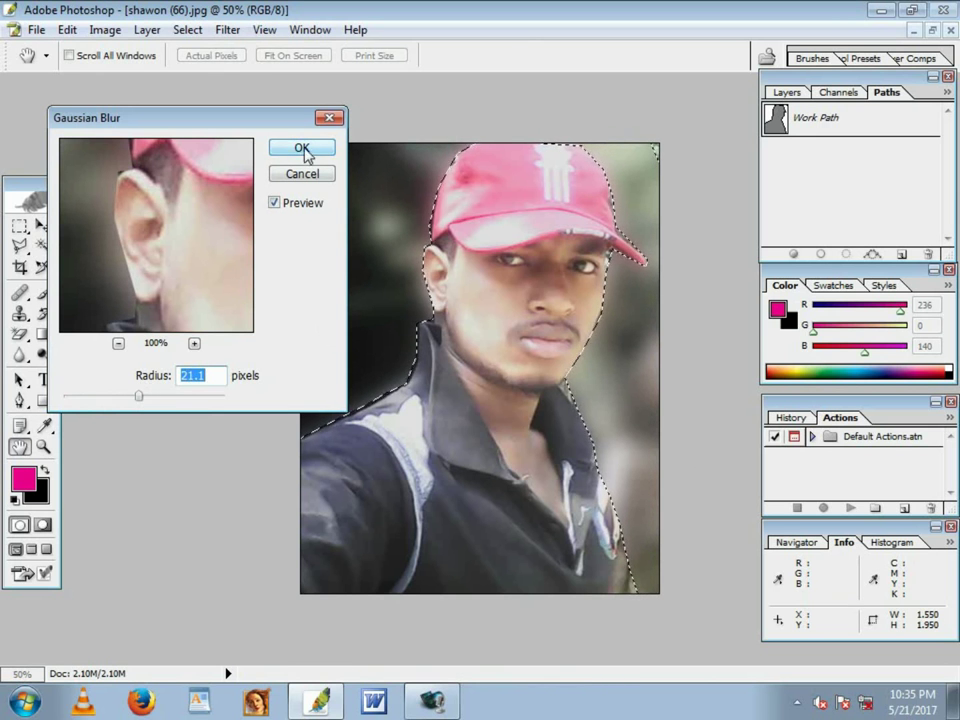
{"action": "left_click_drag", "start_coordinate": [270, 125], "coordinate": [222, 278]}
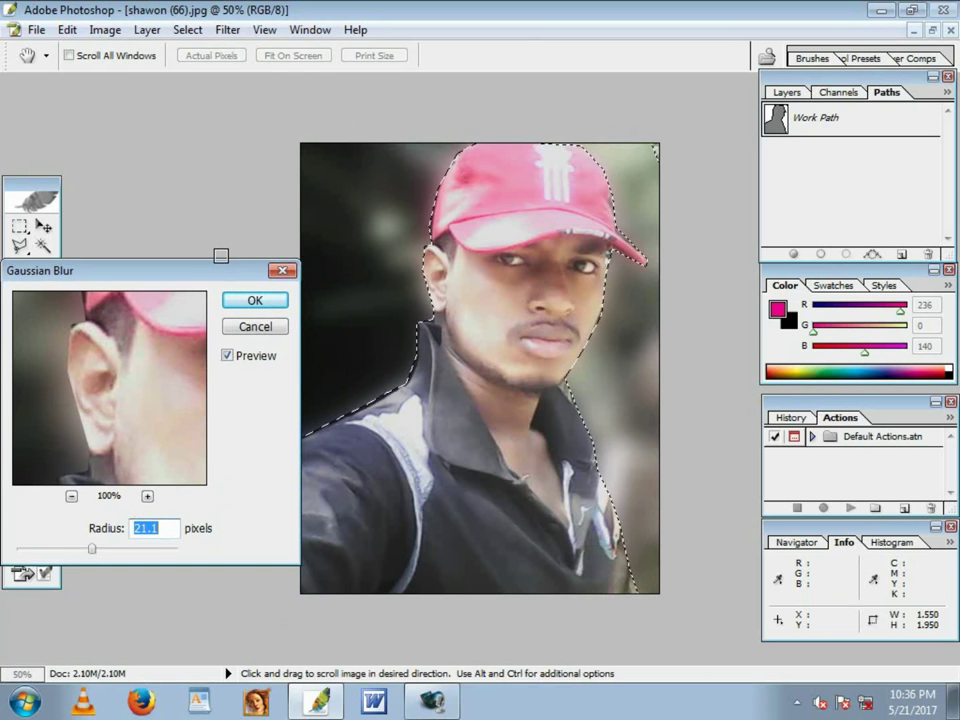
{"action": "mouse_move", "coordinate": [155, 401]}
{"action": "left_mouse_down"}
{"action": "mouse_move", "coordinate": [71, 388]}
{"action": "mouse_move", "coordinate": [5, 405]}
{"action": "mouse_move", "coordinate": [61, 427]}
{"action": "mouse_move", "coordinate": [86, 401]}
{"action": "left_mouse_up"}
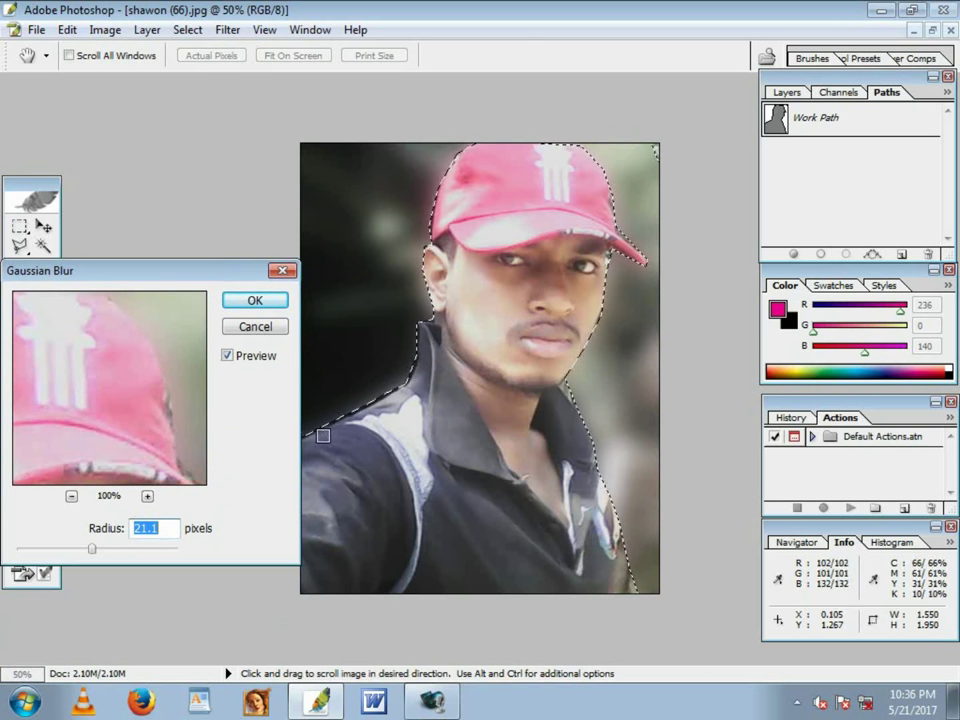
{"action": "left_click", "coordinate": [255, 300]}
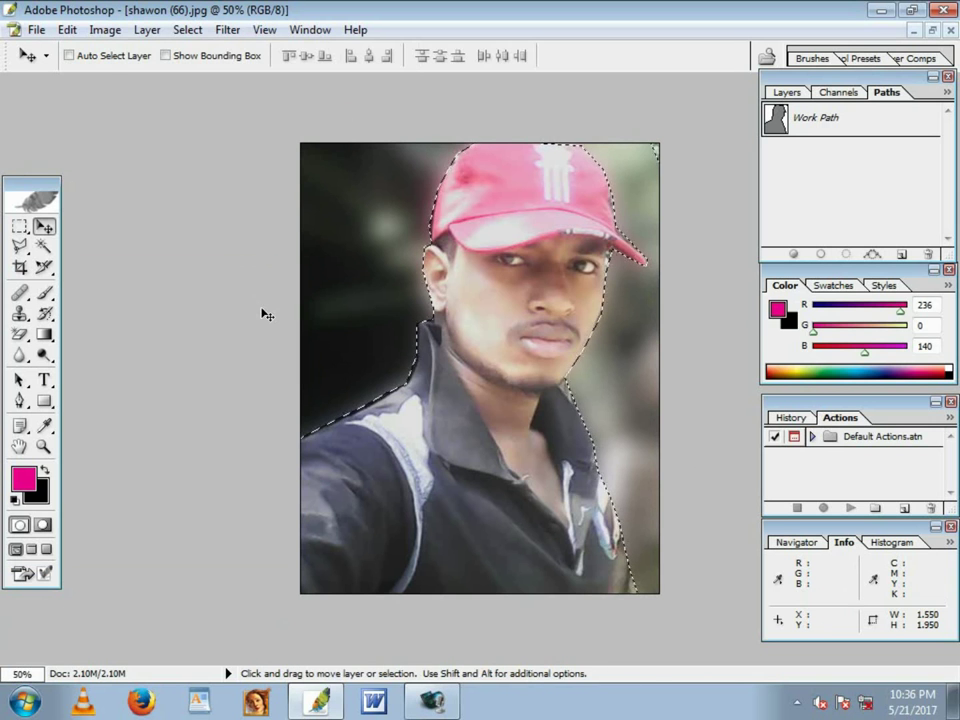
Deselect and close the capped headshot without saving changes.
{"action": "left_click", "coordinate": [20, 227]}
{"action": "left_click", "coordinate": [143, 249]}
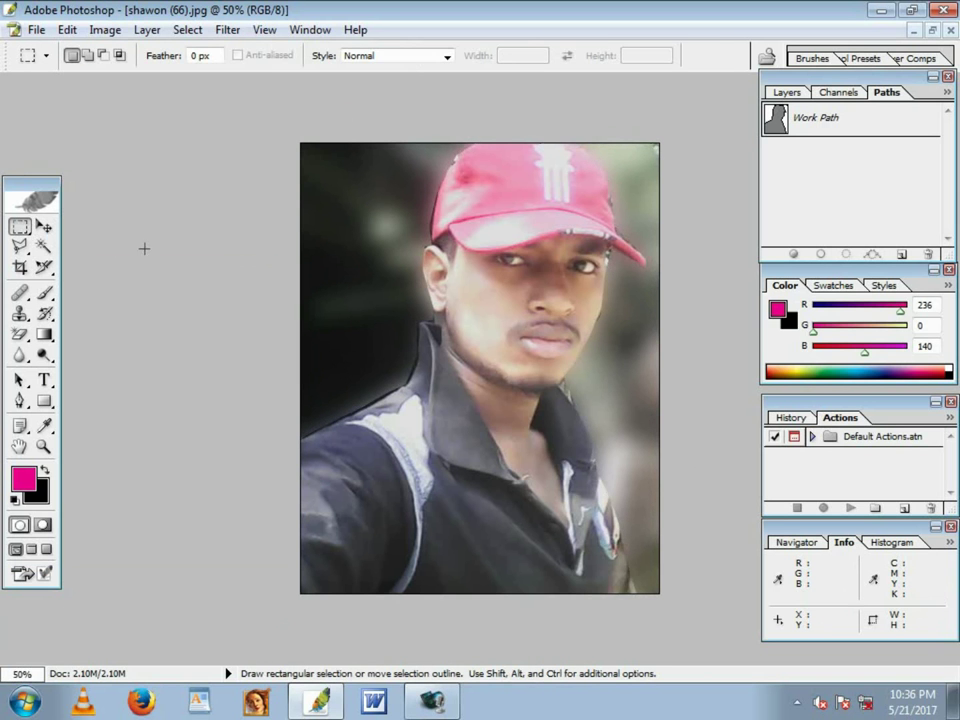
{"action": "left_click", "coordinate": [44, 227]}
{"action": "scroll", "coordinate": [493, 332], "scroll_direction": "down", "scroll_amount": 1}
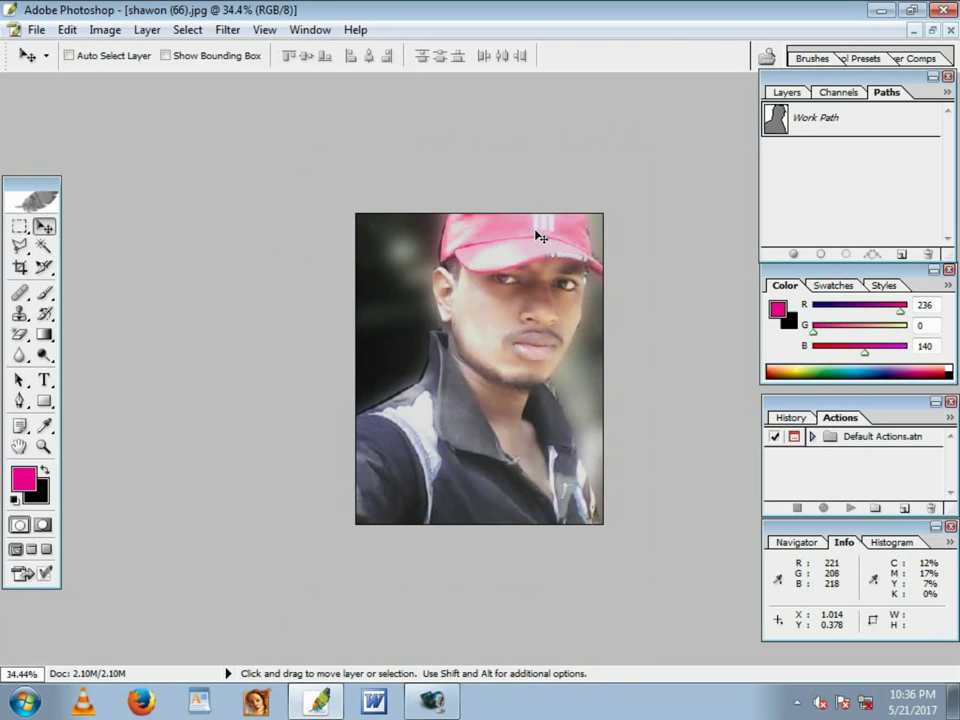
{"action": "scroll", "coordinate": [522, 278], "scroll_direction": "up", "scroll_amount": 2}
{"action": "scroll", "coordinate": [508, 283], "scroll_direction": "down", "scroll_amount": 1}
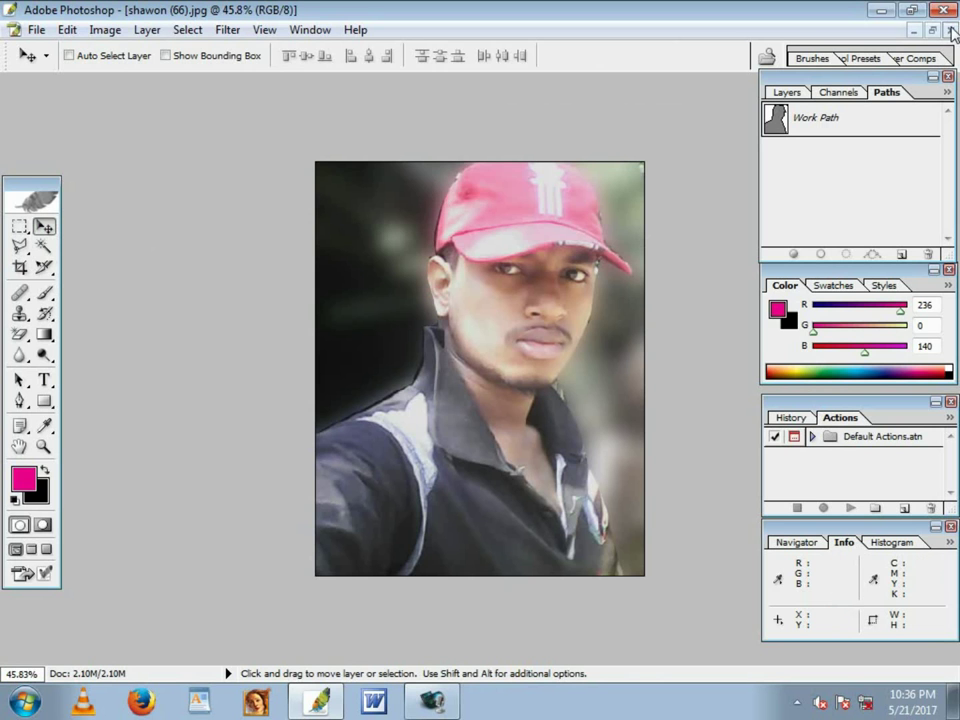
{"action": "left_click", "coordinate": [952, 32]}
{"action": "left_click", "coordinate": [488, 281]}
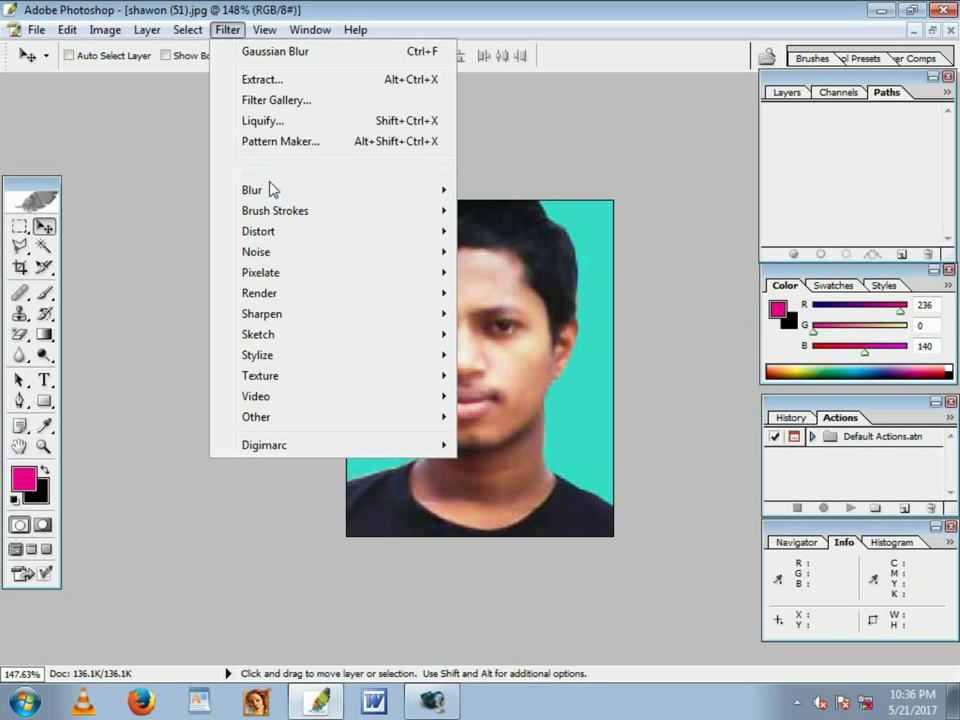
{"action": "mouse_move", "coordinate": [252, 190]}
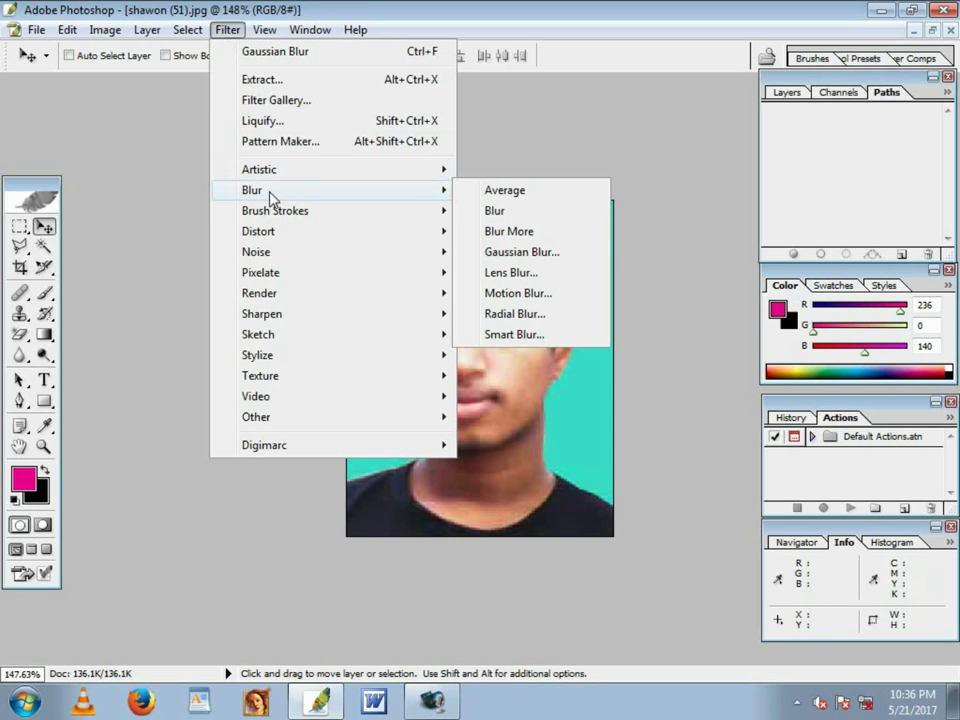
{"action": "left_click", "coordinate": [528, 285]}
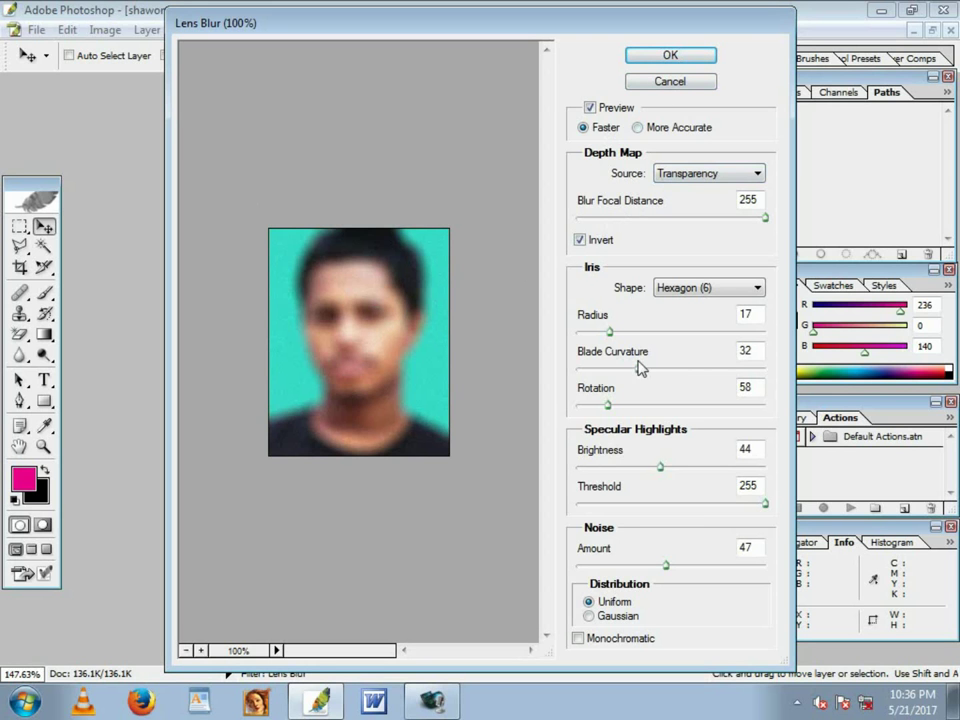
{"action": "left_click_drag", "start_coordinate": [610, 332], "coordinate": [613, 368]}
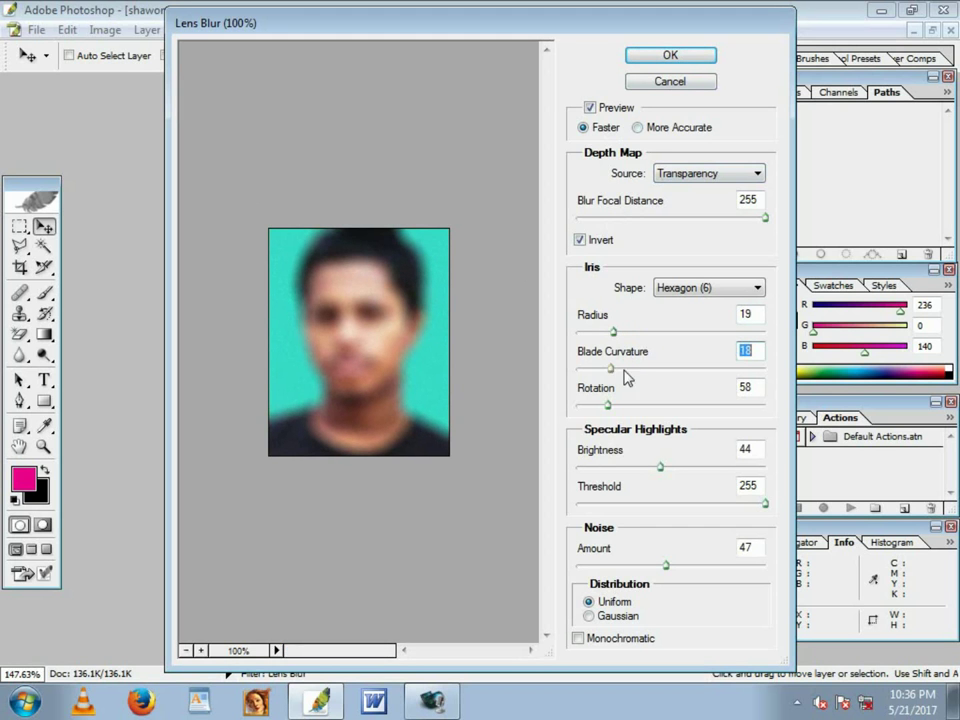
{"action": "left_click", "coordinate": [662, 368]}
{"action": "left_click", "coordinate": [609, 406]}
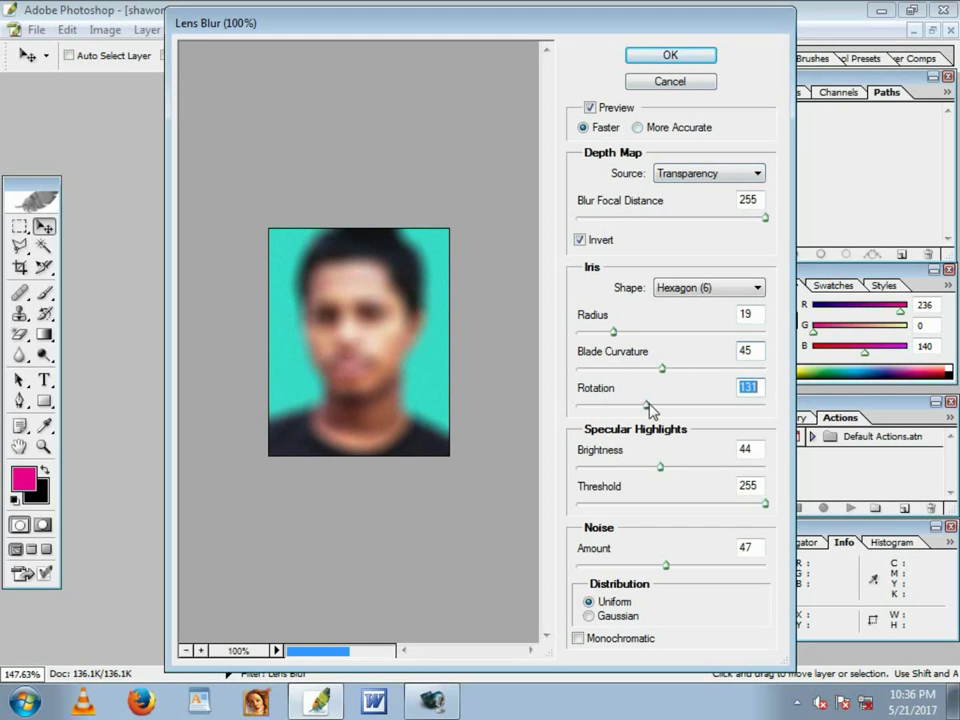
{"action": "left_click", "coordinate": [596, 408]}
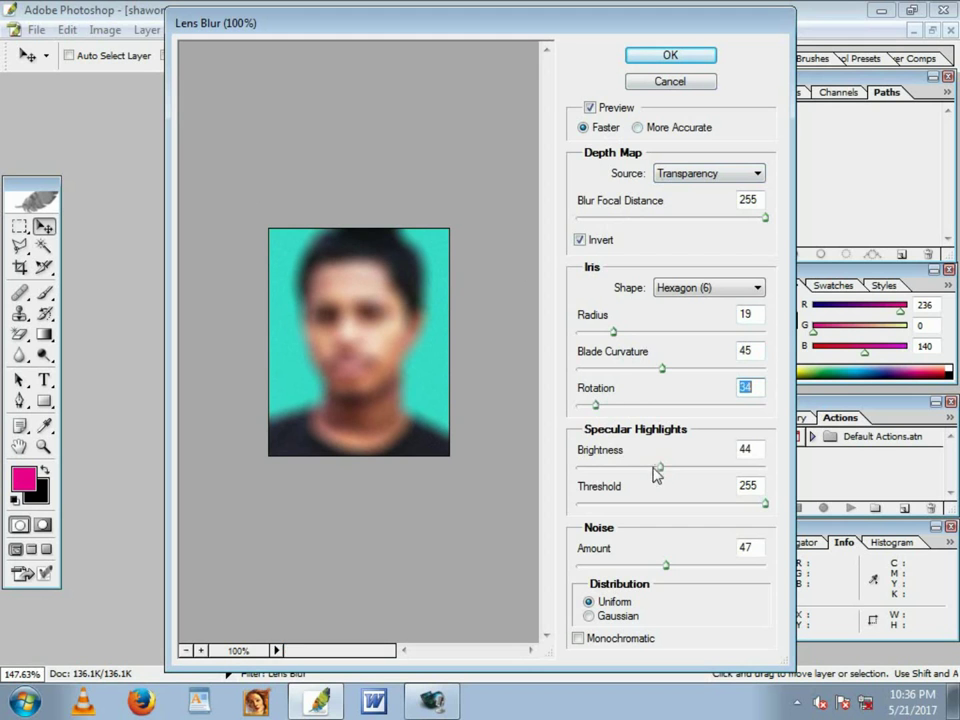
{"action": "mouse_move", "coordinate": [658, 468]}
{"action": "left_mouse_down"}
{"action": "mouse_move", "coordinate": [592, 470]}
{"action": "mouse_move", "coordinate": [670, 467]}
{"action": "left_mouse_up"}
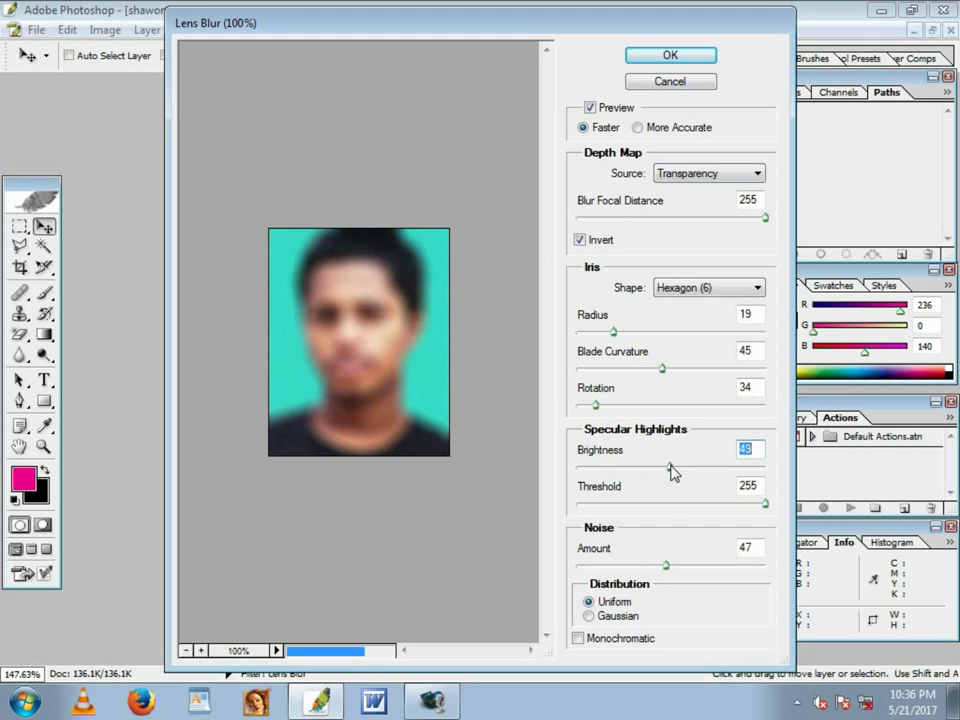
{"action": "mouse_move", "coordinate": [666, 566]}
{"action": "left_mouse_down"}
{"action": "mouse_move", "coordinate": [634, 570]}
{"action": "mouse_move", "coordinate": [670, 565]}
{"action": "left_mouse_up"}
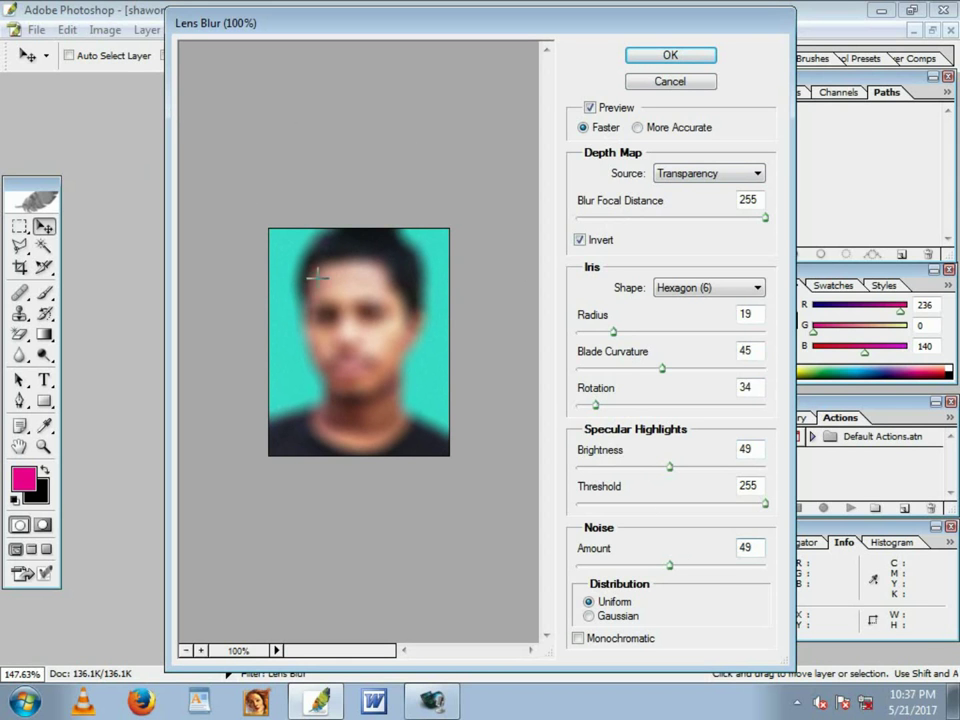
{"action": "left_click", "coordinate": [380, 368]}
{"action": "left_click", "coordinate": [665, 56]}
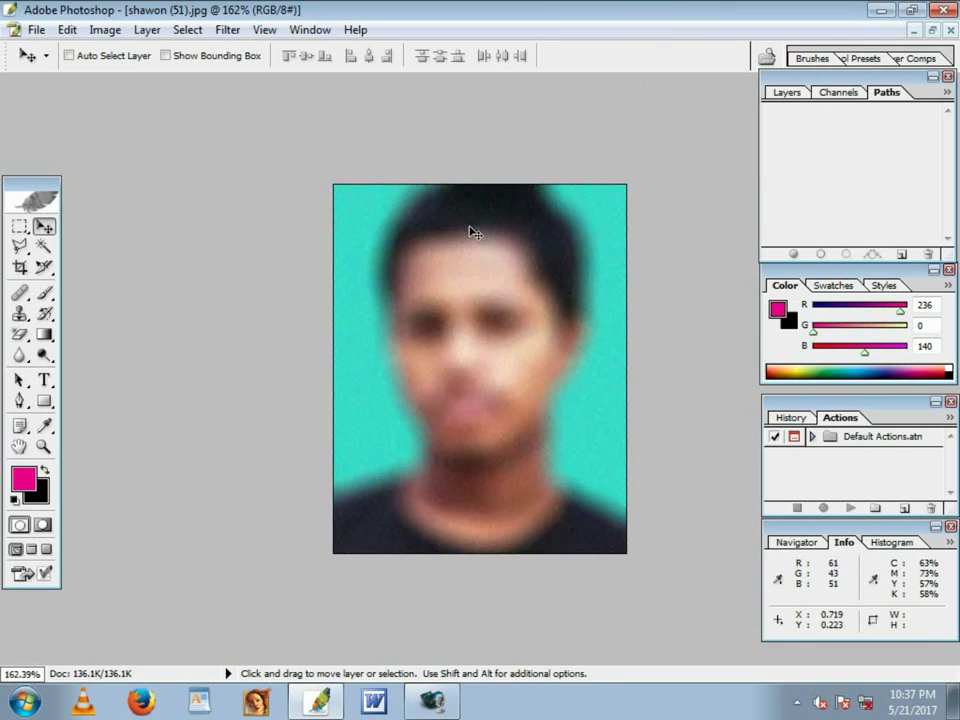
{"action": "scroll", "coordinate": [433, 247], "scroll_direction": "up", "scroll_amount": 2}
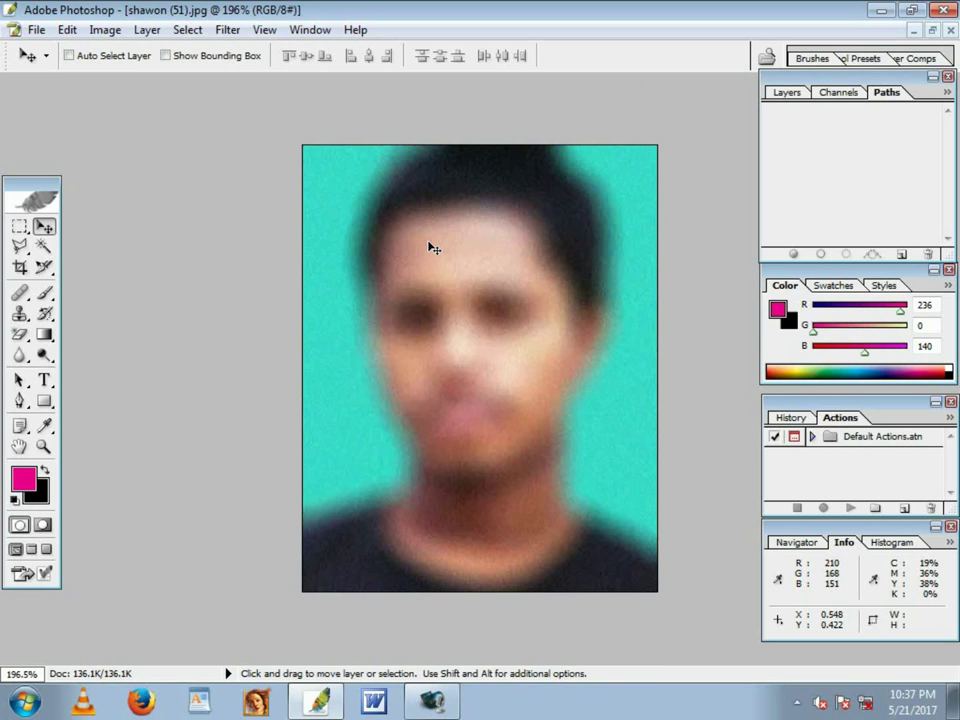
{"action": "key", "text": "ctrl+z"}
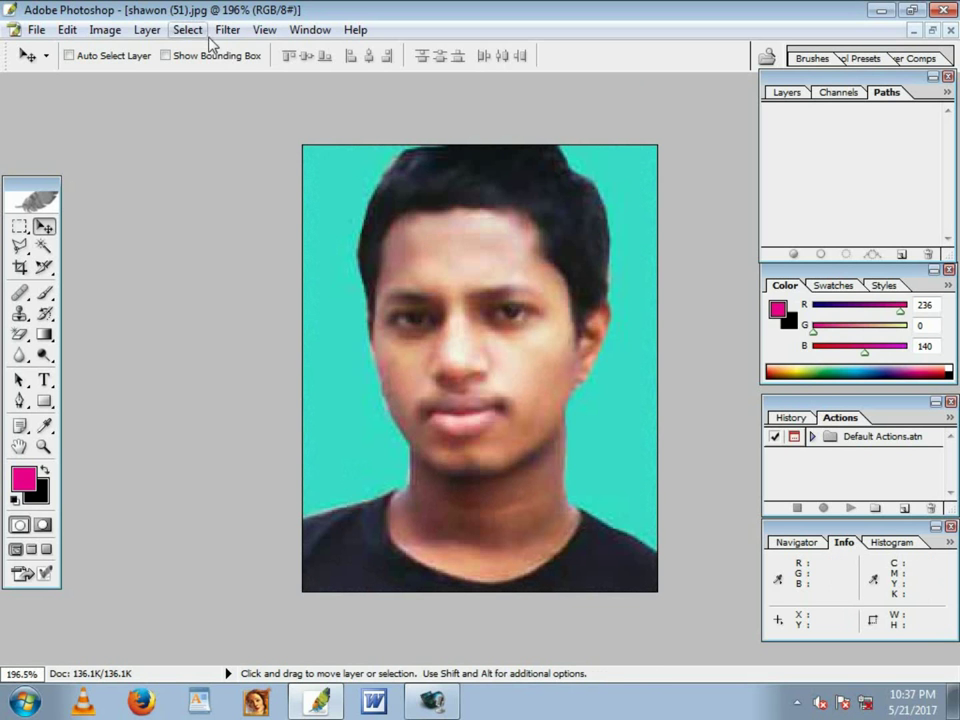
{"action": "left_click", "coordinate": [238, 36]}
{"action": "mouse_move", "coordinate": [252, 190]}
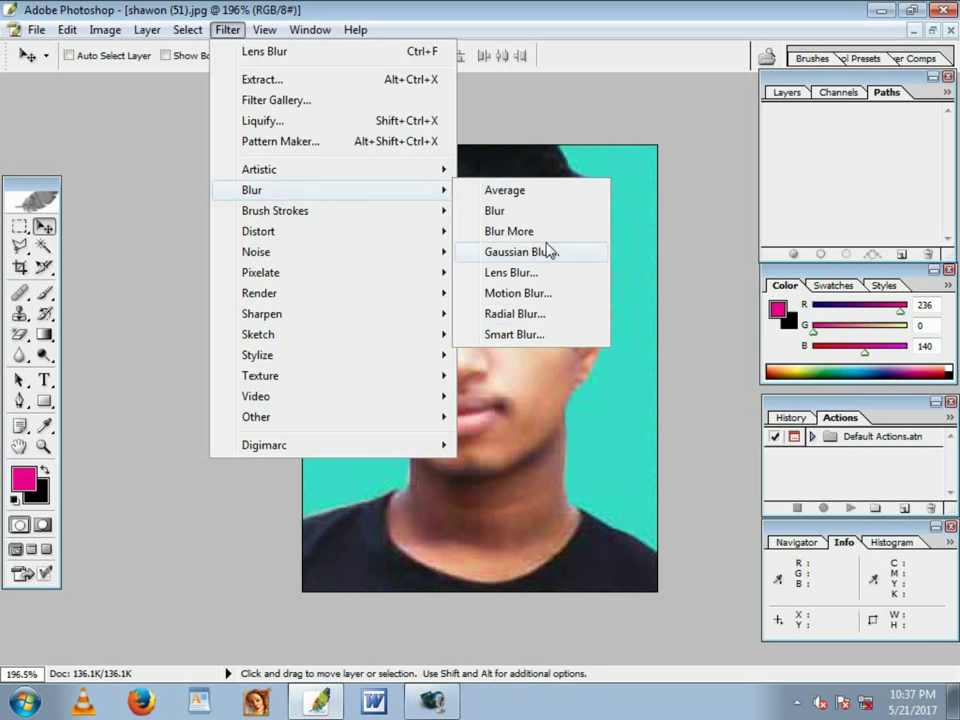
{"action": "left_click", "coordinate": [525, 301]}
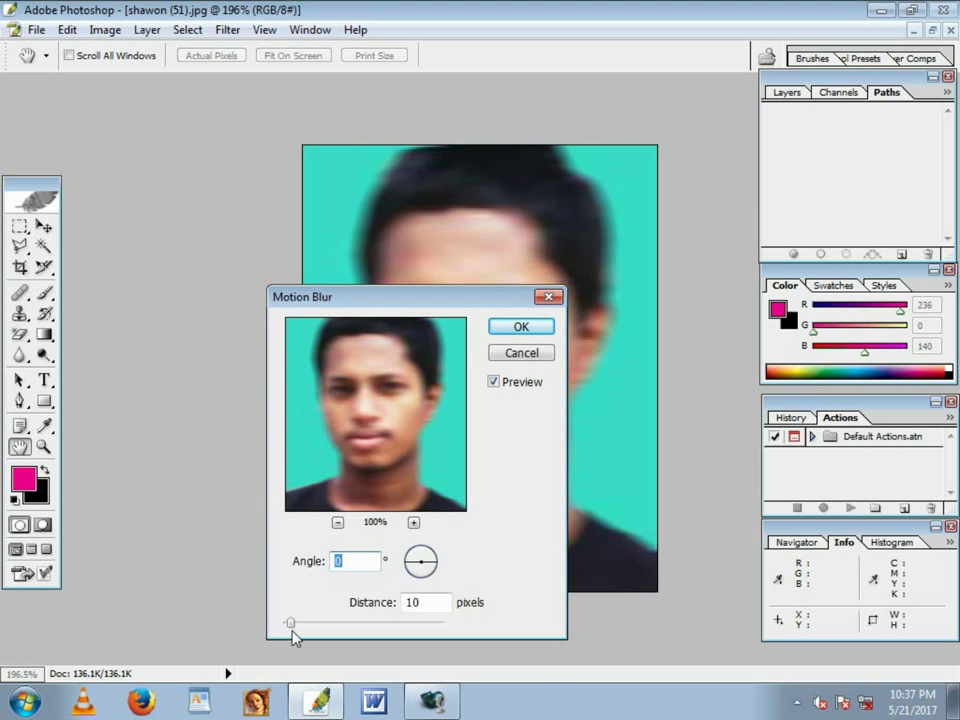
{"action": "left_click_drag", "start_coordinate": [290, 626], "coordinate": [323, 628]}
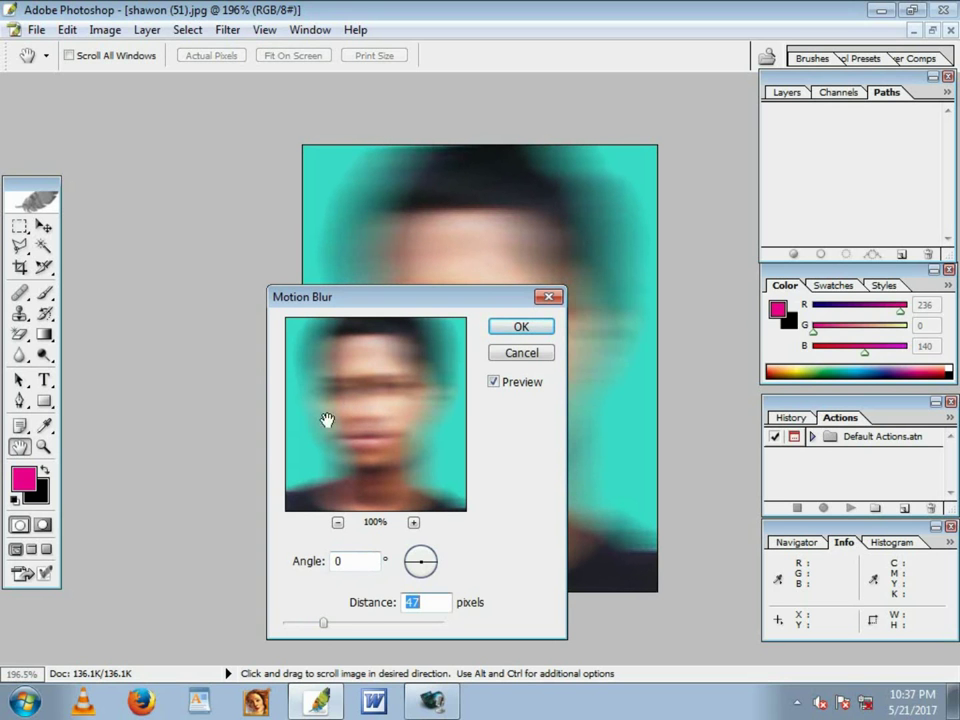
{"action": "mouse_move", "coordinate": [326, 627]}
{"action": "left_mouse_down"}
{"action": "mouse_move", "coordinate": [306, 627]}
{"action": "mouse_move", "coordinate": [336, 628]}
{"action": "mouse_move", "coordinate": [306, 627]}
{"action": "left_mouse_up"}
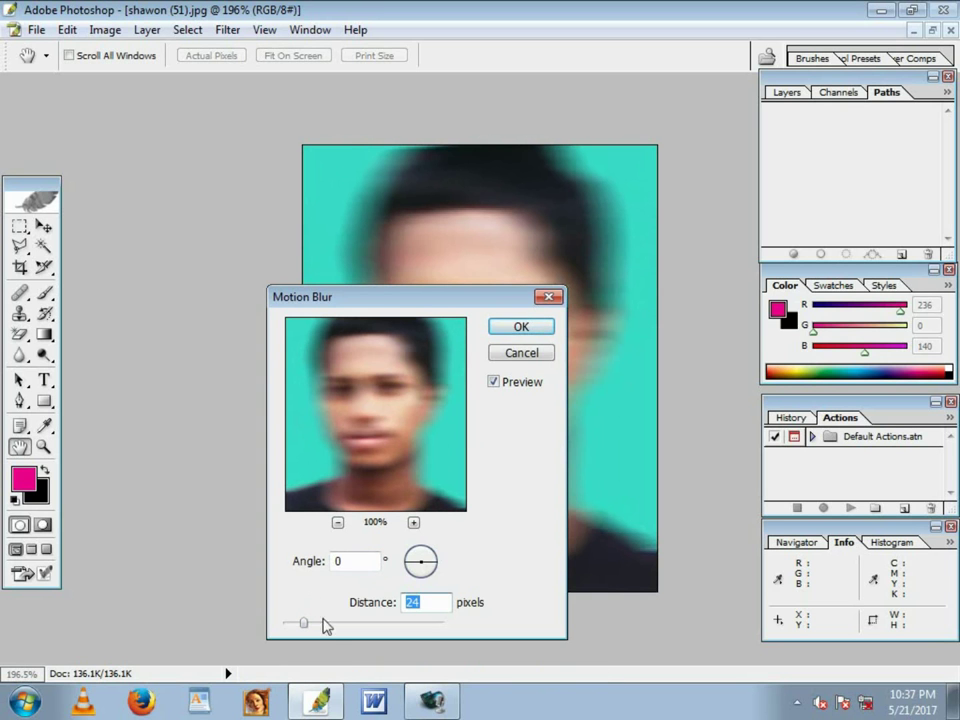
{"action": "left_click", "coordinate": [424, 552]}
{"action": "left_click", "coordinate": [434, 568]}
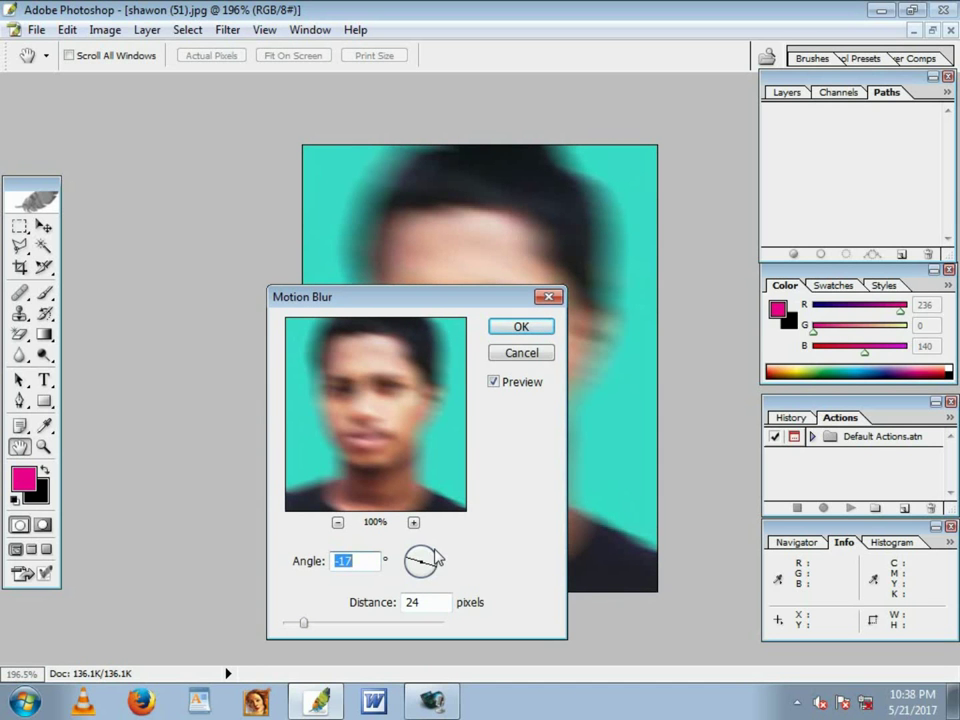
{"action": "left_click", "coordinate": [435, 553]}
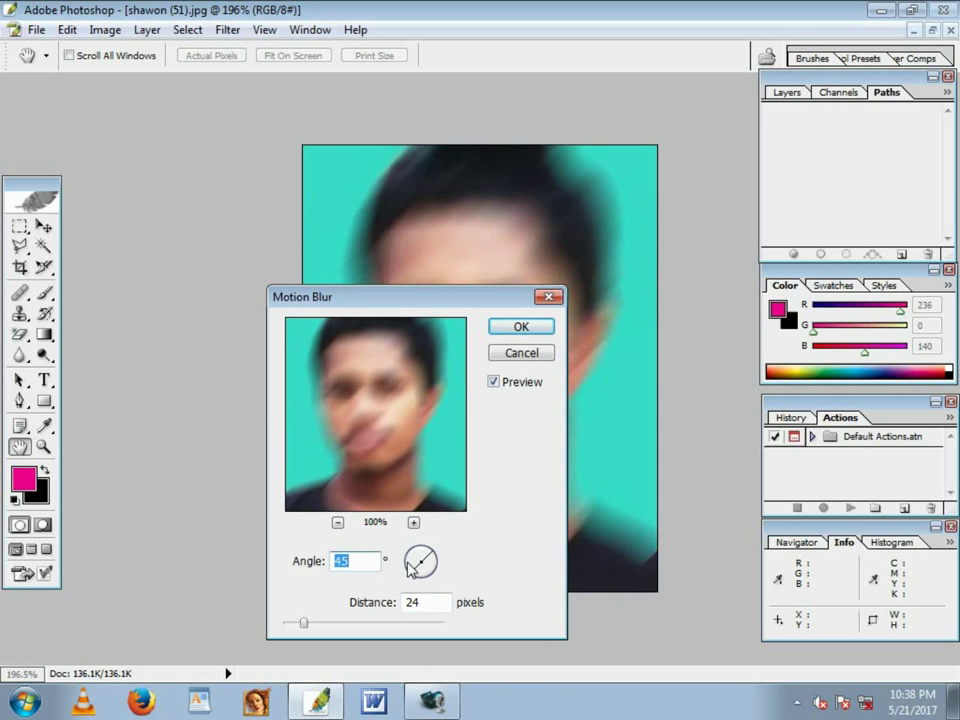
{"action": "left_click", "coordinate": [410, 567]}
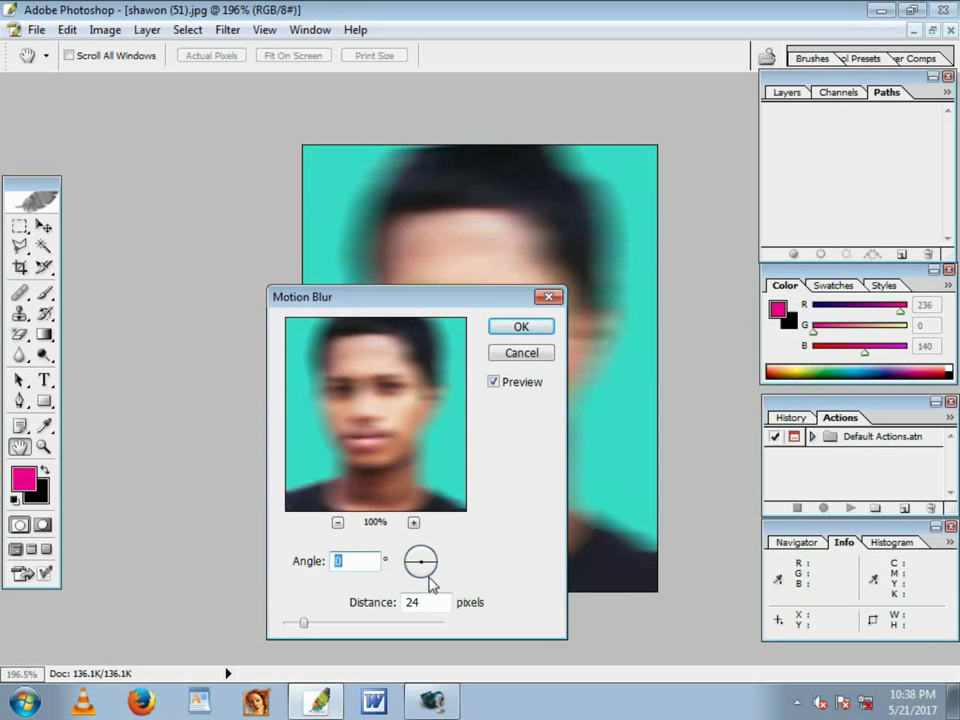
{"action": "left_click", "coordinate": [423, 582]}
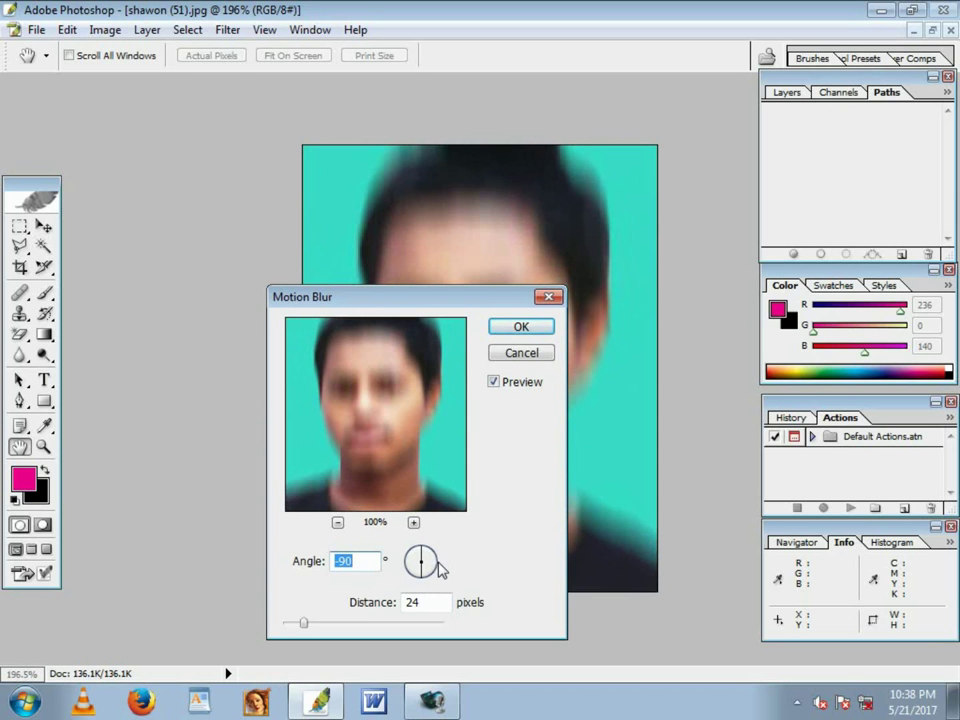
{"action": "left_click", "coordinate": [436, 559]}
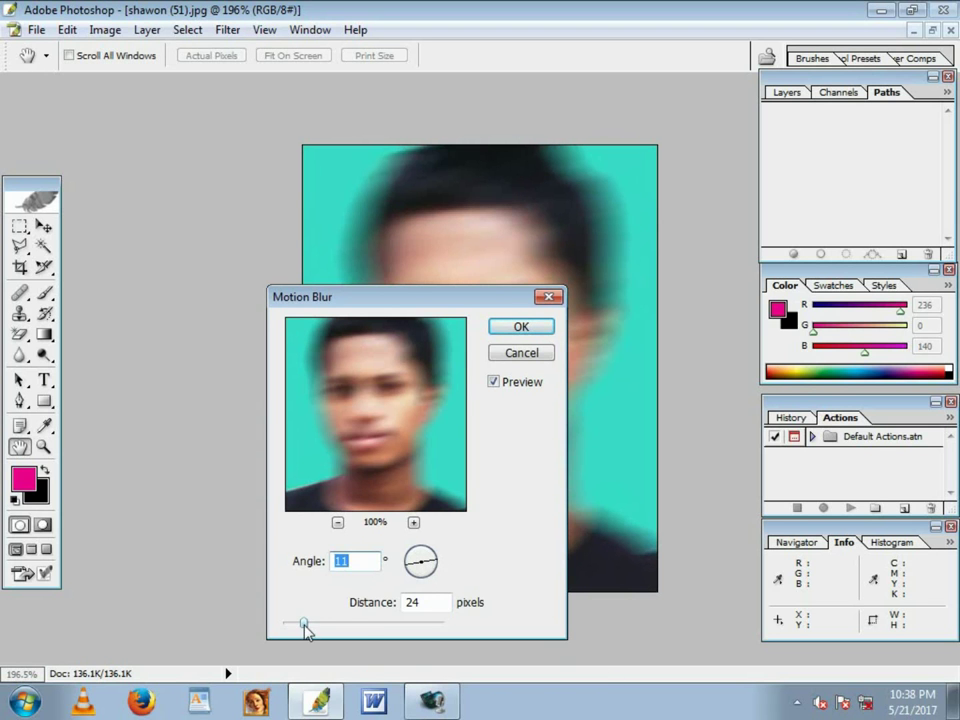
{"action": "mouse_move", "coordinate": [304, 623]}
{"action": "left_mouse_down"}
{"action": "mouse_move", "coordinate": [354, 624]}
{"action": "mouse_move", "coordinate": [298, 624]}
{"action": "mouse_move", "coordinate": [310, 624]}
{"action": "left_mouse_up"}
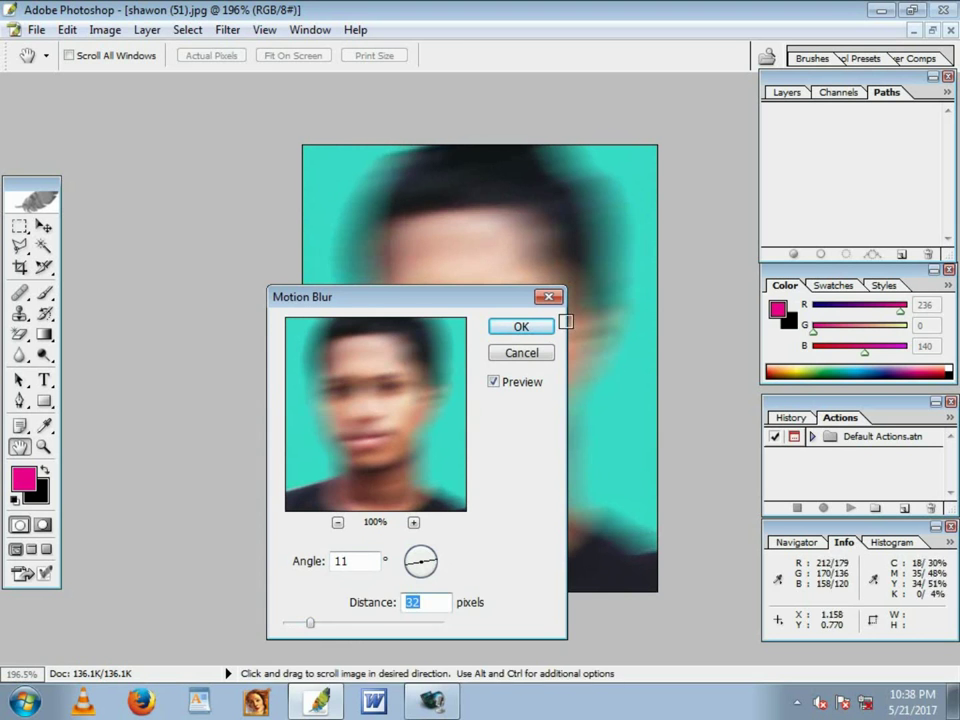
{"action": "left_click", "coordinate": [540, 335]}
{"action": "key", "text": "v"}
{"action": "scroll", "coordinate": [396, 431], "scroll_direction": "up", "scroll_amount": 1}
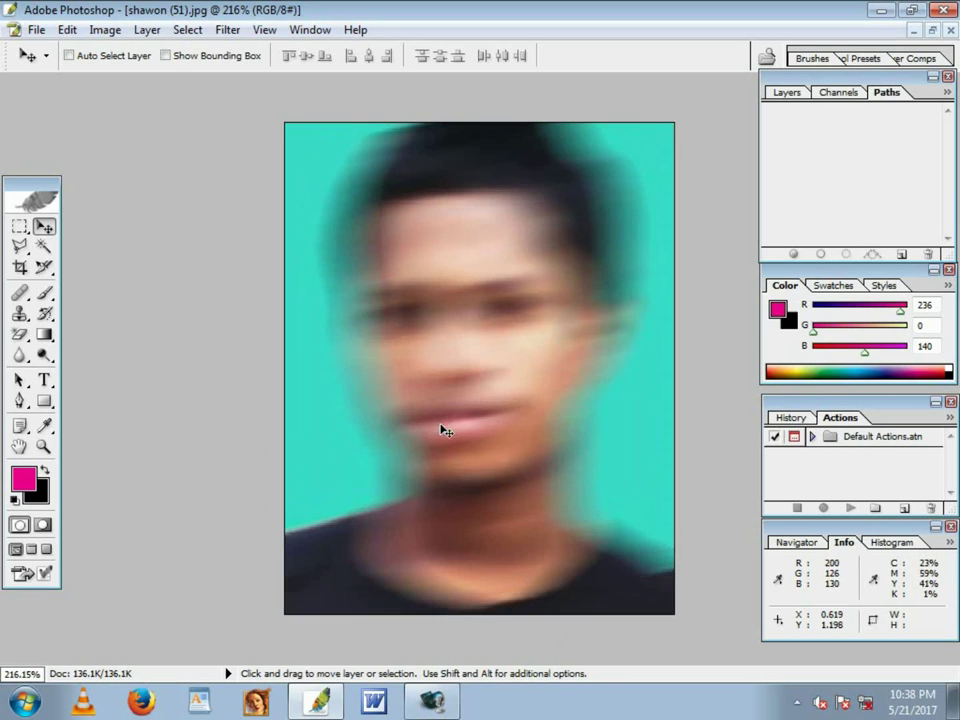
{"action": "scroll", "coordinate": [444, 429], "scroll_direction": "down", "scroll_amount": 2}
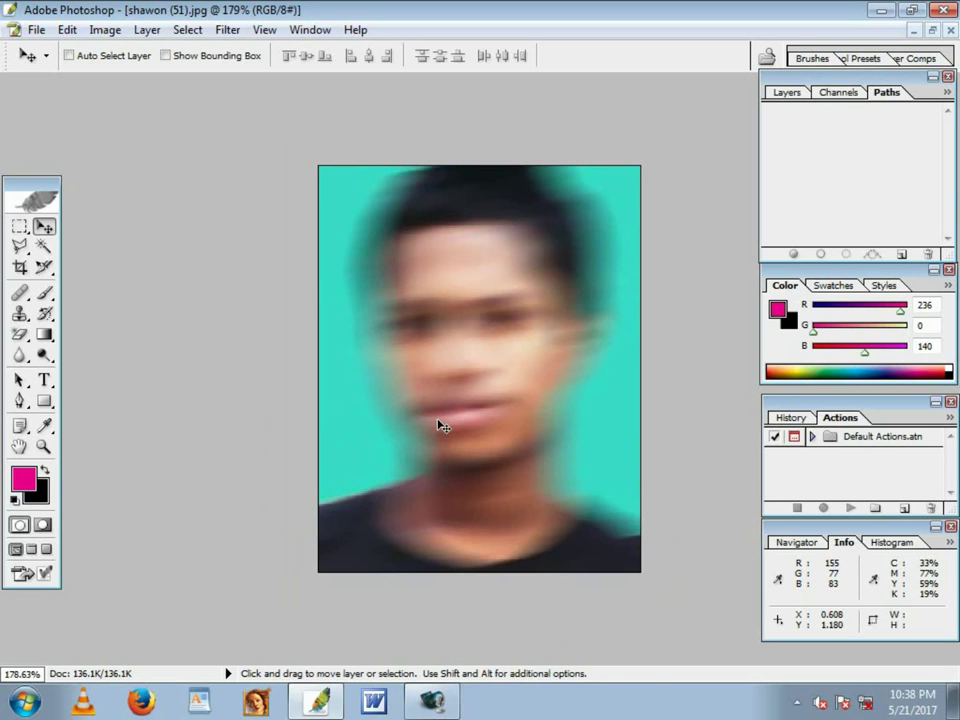
{"action": "key", "text": "ctrl+alt+z"}
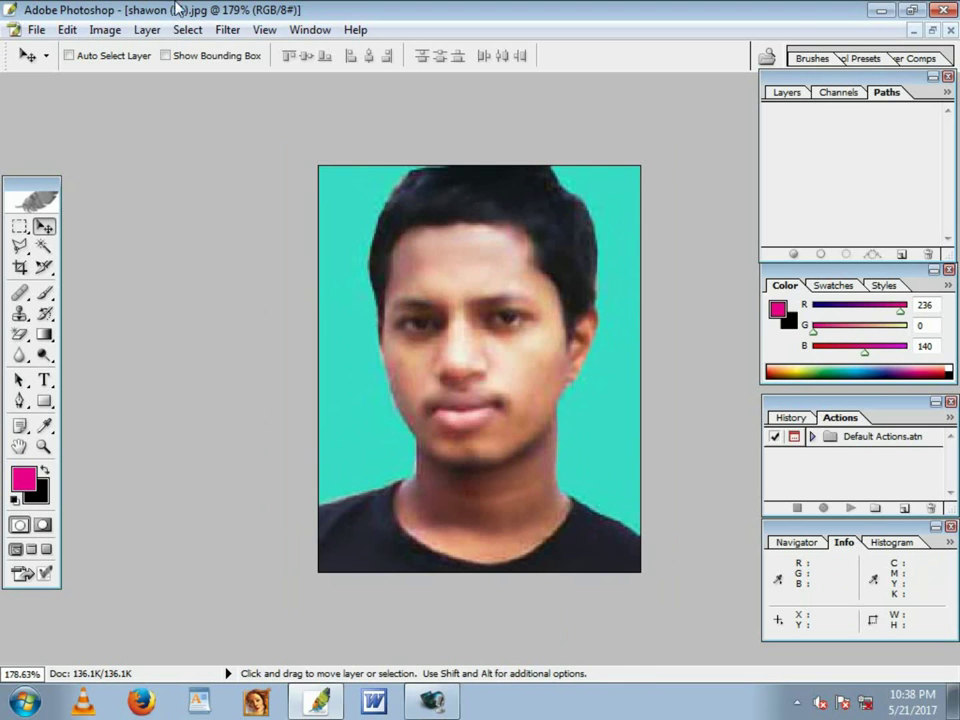
Apply a Spin Radial Blur with amount 25 at Best quality, then undo it.
{"action": "left_click", "coordinate": [227, 30]}
{"action": "mouse_move", "coordinate": [252, 190]}
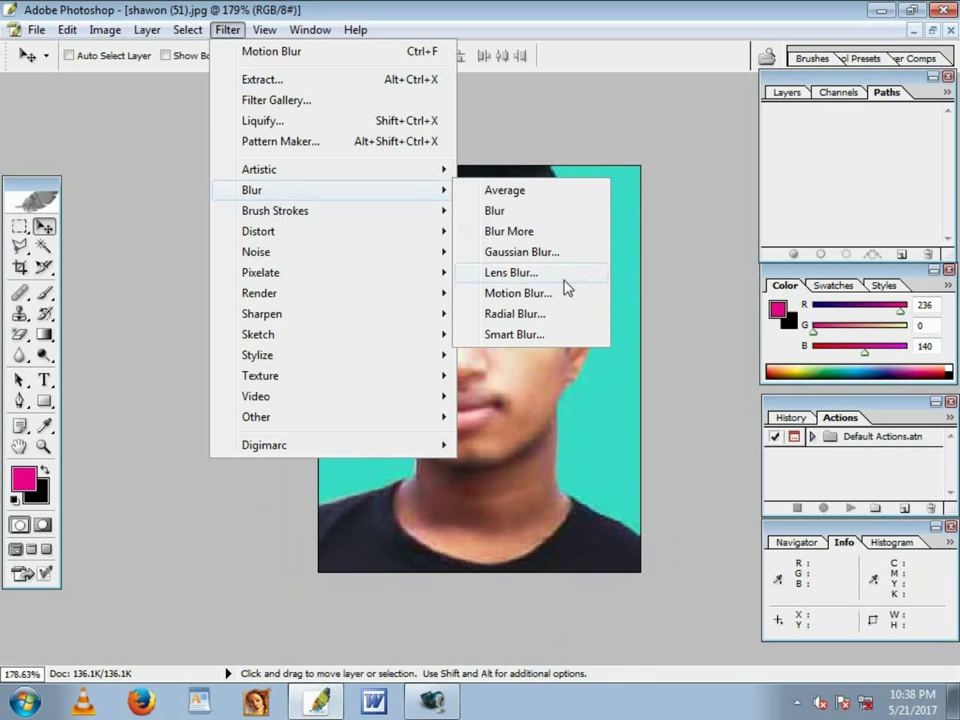
{"action": "left_click", "coordinate": [514, 314]}
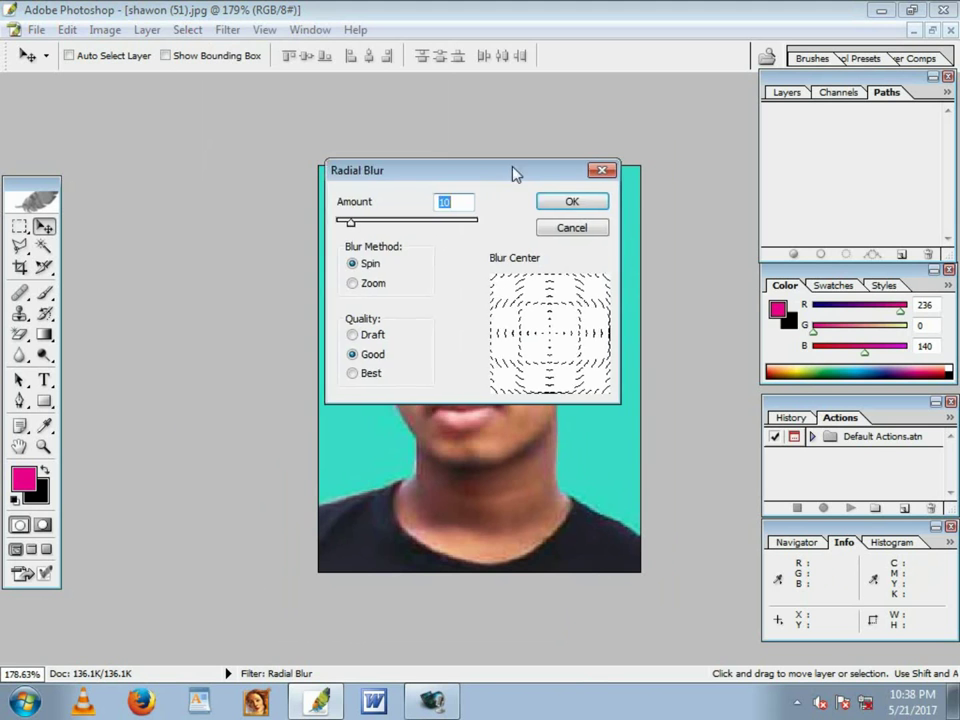
{"action": "left_click_drag", "start_coordinate": [514, 168], "coordinate": [334, 210]}
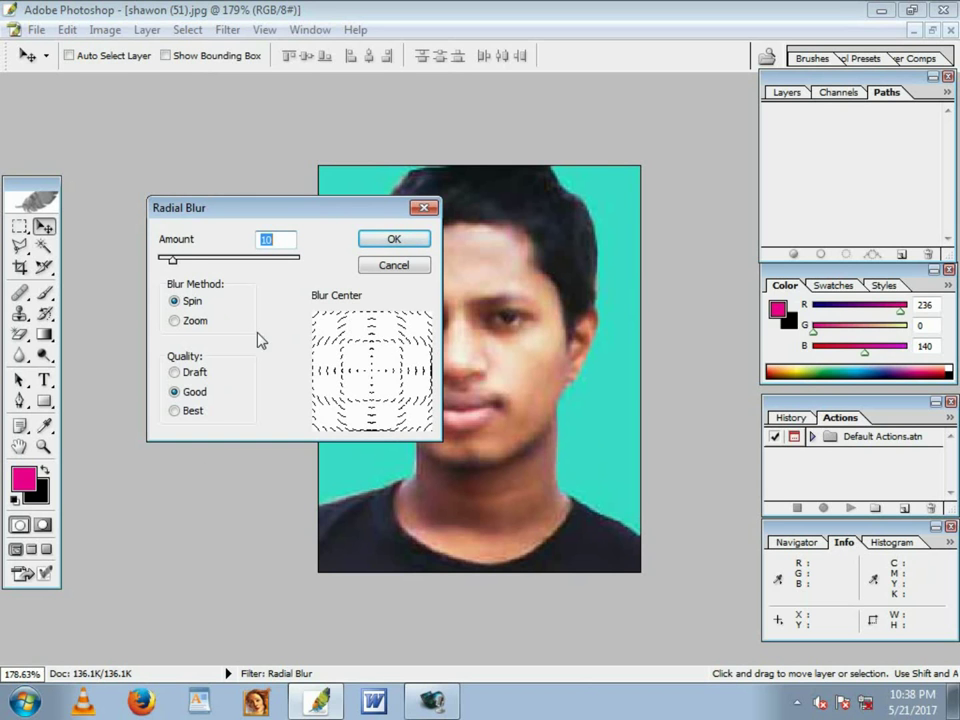
{"action": "mouse_move", "coordinate": [172, 260]}
{"action": "left_mouse_down"}
{"action": "mouse_move", "coordinate": [223, 264]}
{"action": "mouse_move", "coordinate": [193, 262]}
{"action": "left_mouse_up"}
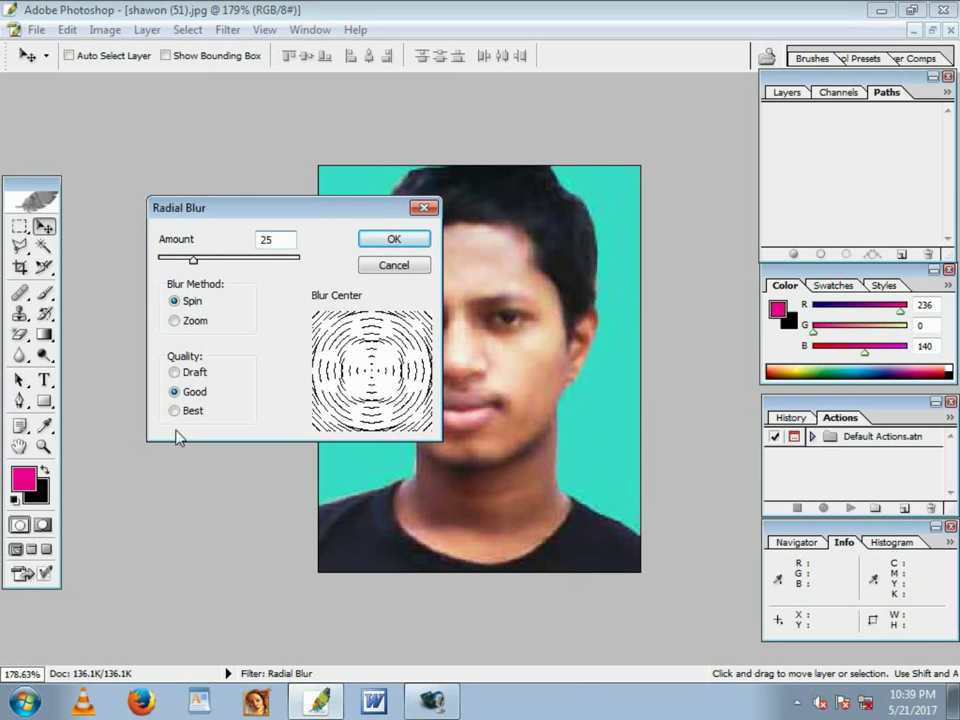
{"action": "left_click", "coordinate": [175, 411]}
{"action": "left_click", "coordinate": [394, 239]}
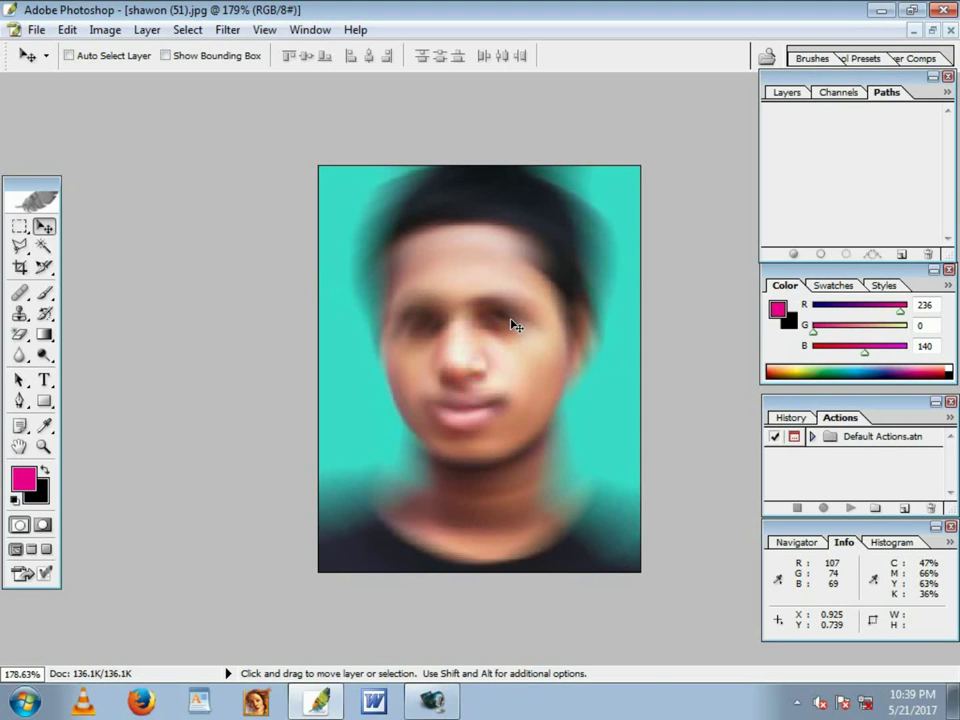
{"action": "key", "text": "ctrl+alt+z"}
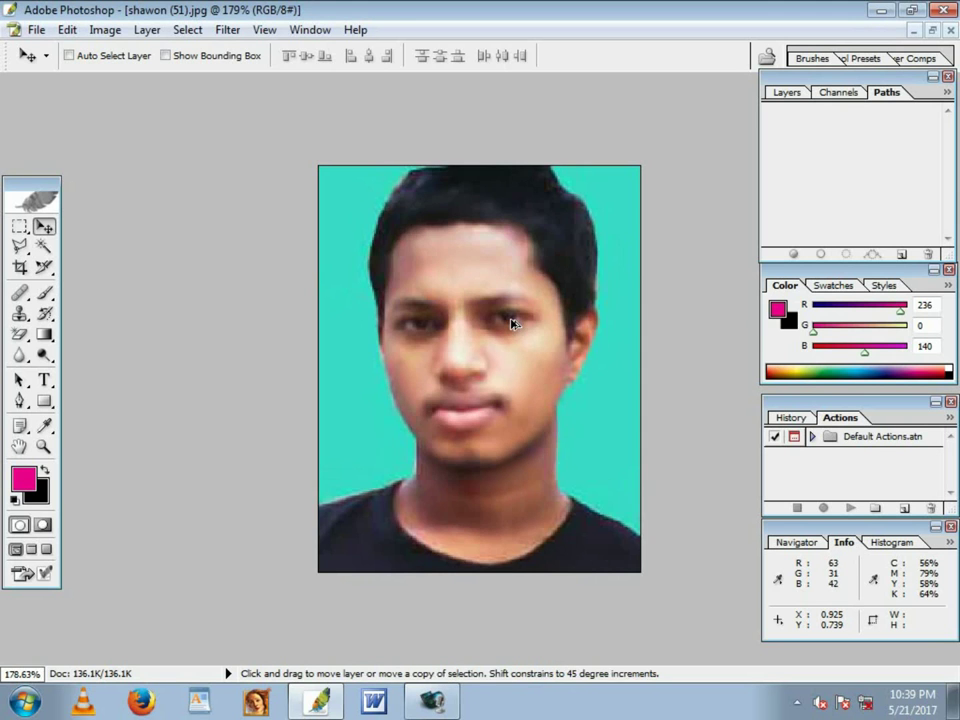
Set Smart Blur to Radius 30.7 and Threshold 66.4, comparing Edge Only and Normal modes.
{"action": "left_click", "coordinate": [229, 30]}
{"action": "mouse_move", "coordinate": [252, 190]}
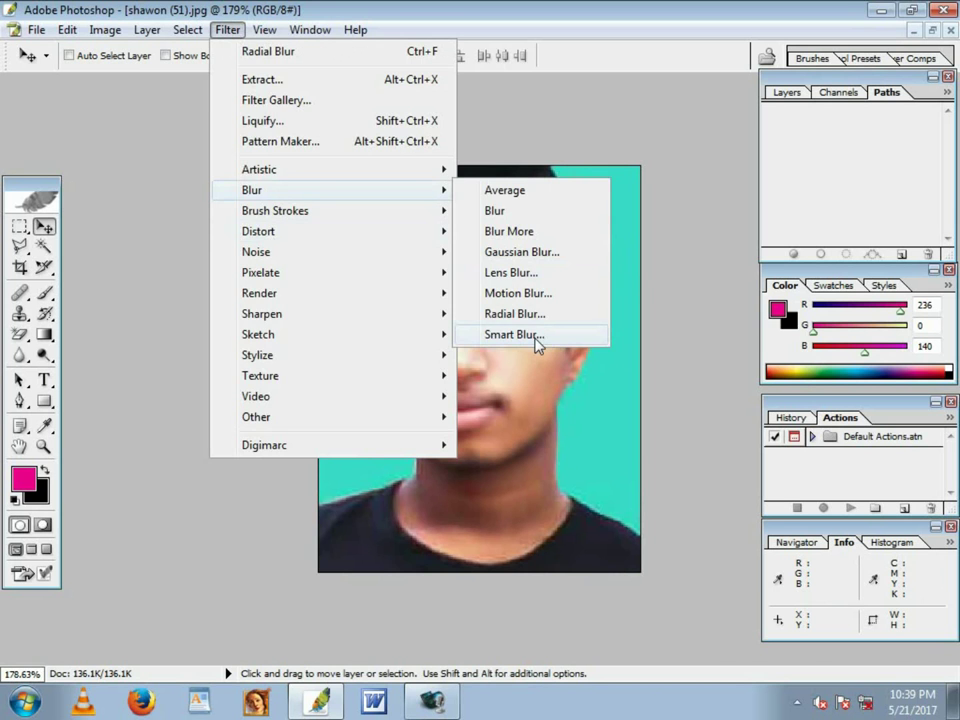
{"action": "left_click", "coordinate": [534, 336]}
{"action": "left_click_drag", "start_coordinate": [462, 118], "coordinate": [208, 192]}
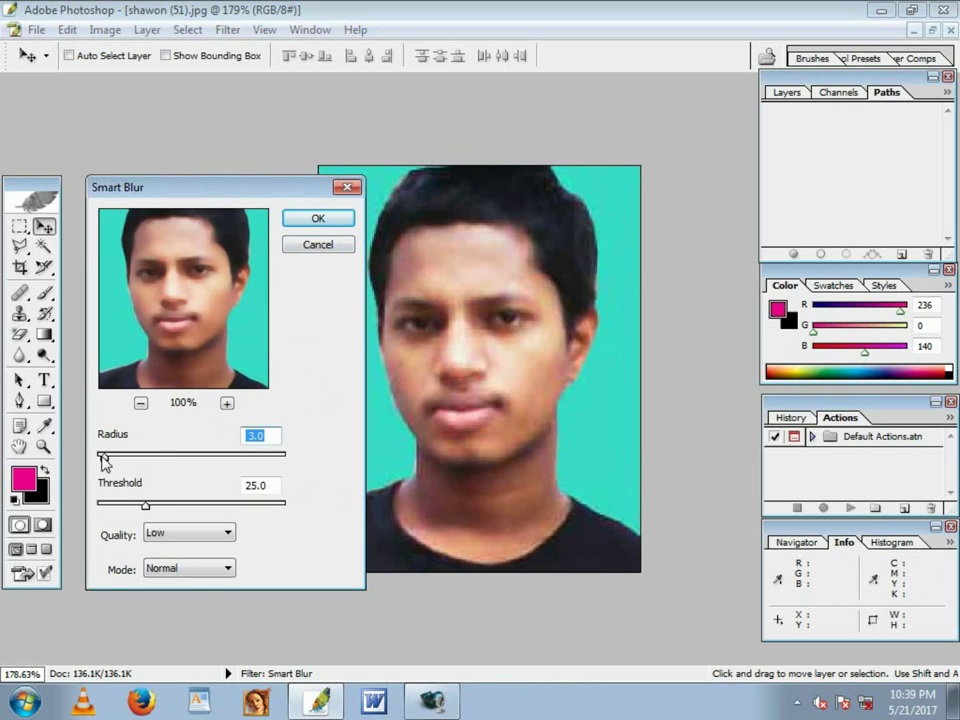
{"action": "mouse_move", "coordinate": [104, 461]}
{"action": "left_mouse_down"}
{"action": "mouse_move", "coordinate": [157, 466]}
{"action": "mouse_move", "coordinate": [163, 508]}
{"action": "mouse_move", "coordinate": [224, 510]}
{"action": "left_mouse_up"}
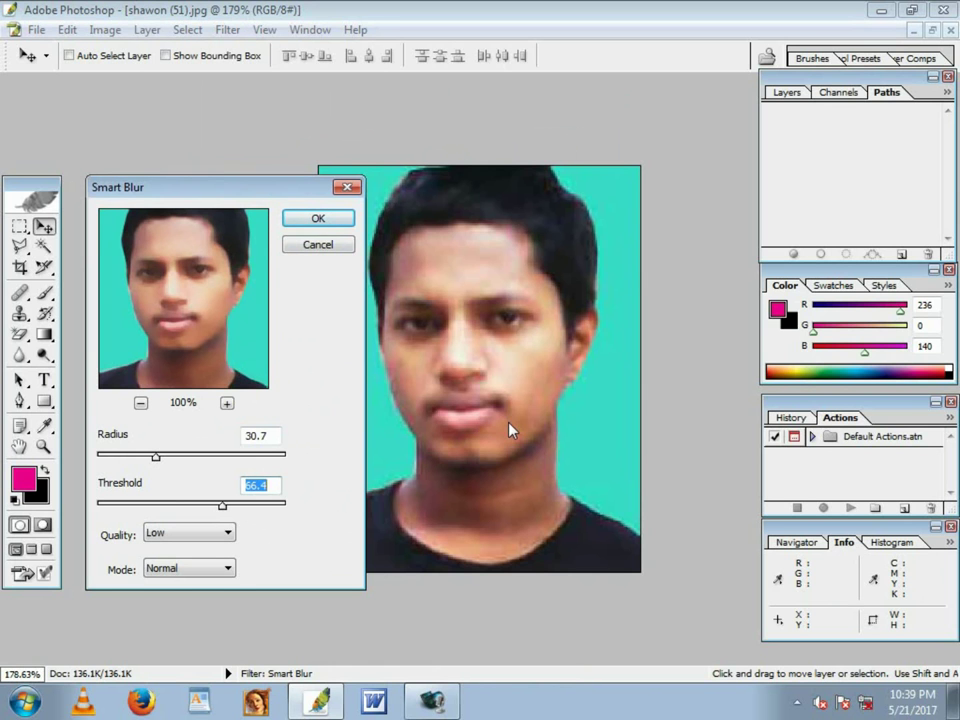
{"action": "left_click", "coordinate": [229, 568]}
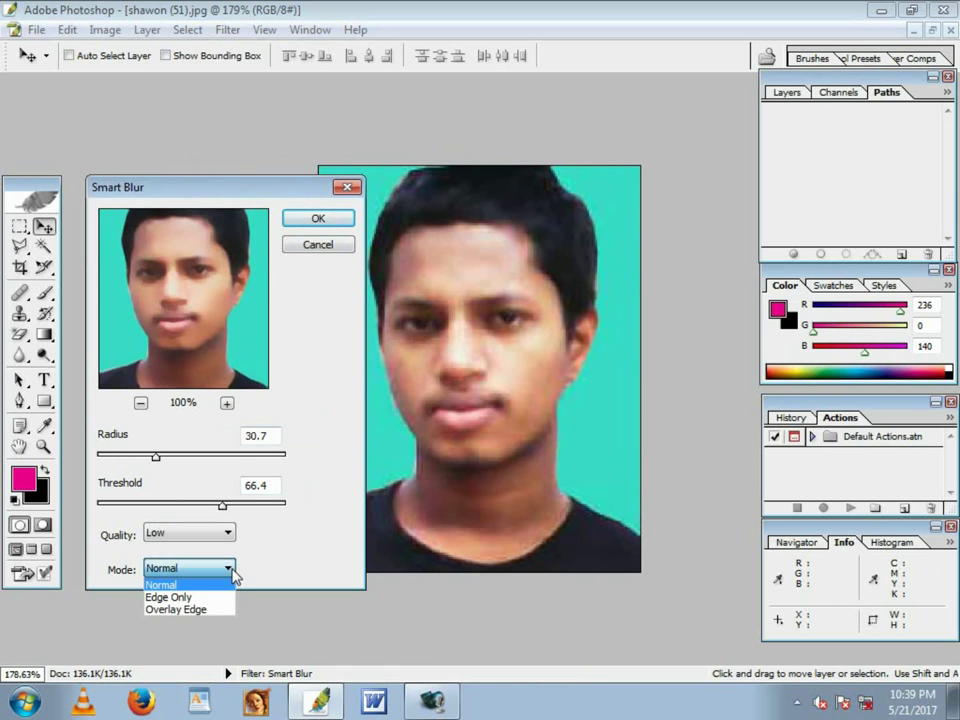
{"action": "left_click", "coordinate": [203, 597]}
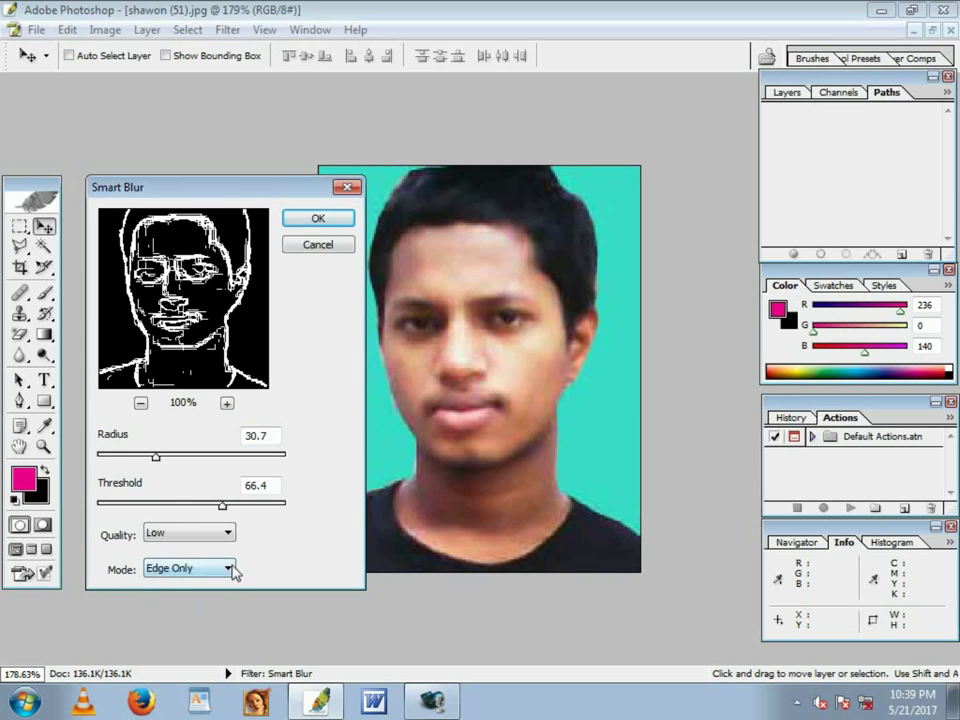
{"action": "left_click", "coordinate": [231, 574]}
{"action": "left_click", "coordinate": [210, 620]}
{"action": "left_click", "coordinate": [228, 572]}
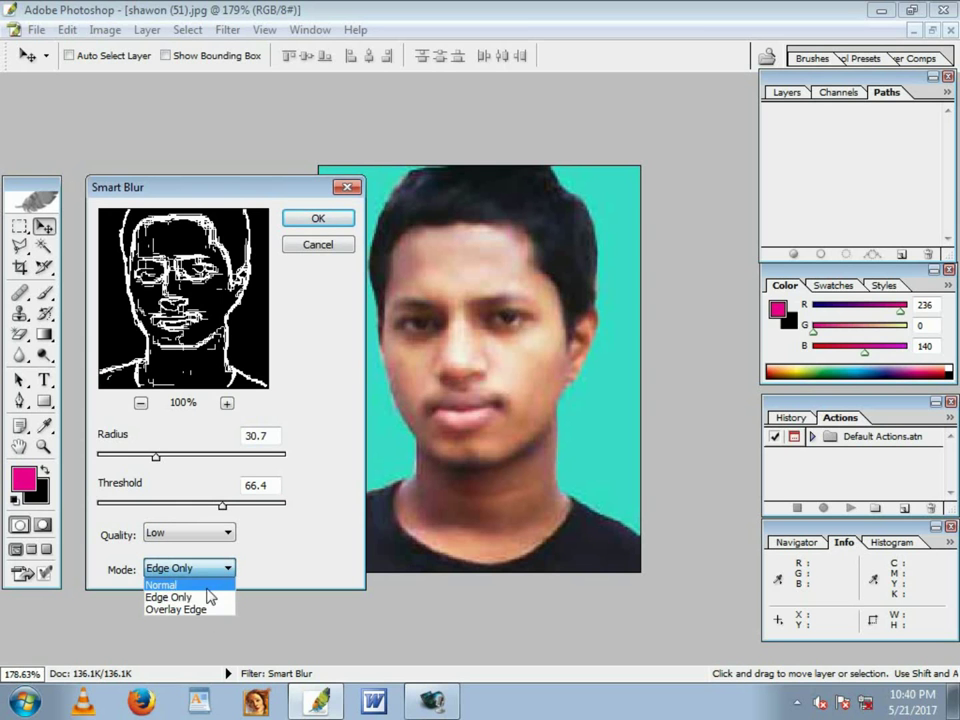
{"action": "left_click", "coordinate": [217, 578]}
Compare High, Medium and Low quality, then apply Smart Blur at Low quality.
{"action": "left_click", "coordinate": [228, 534]}
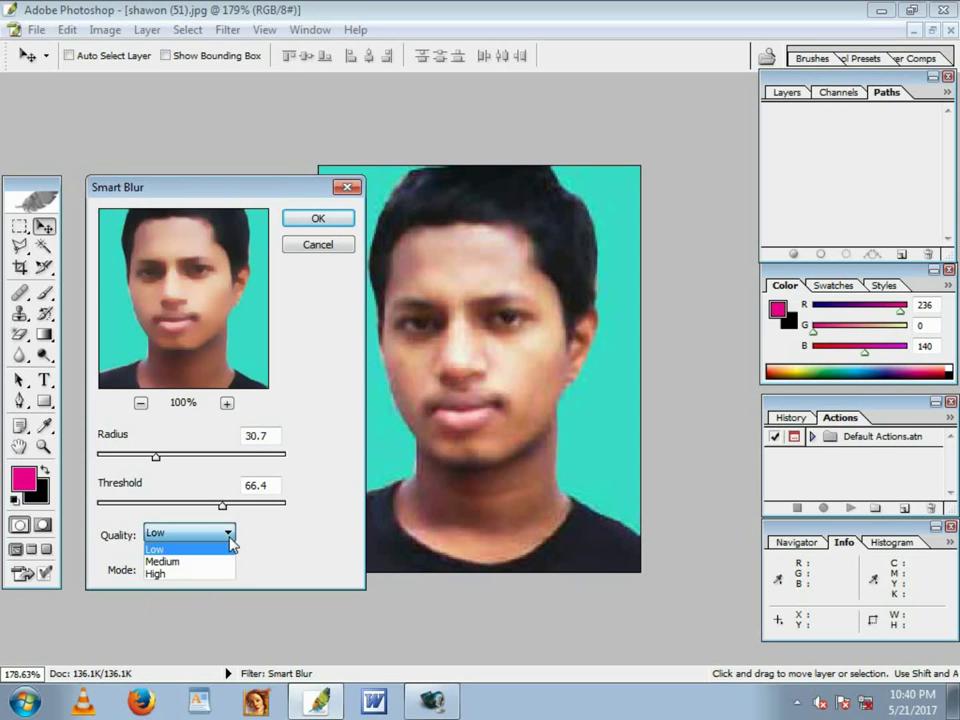
{"action": "left_click", "coordinate": [207, 575]}
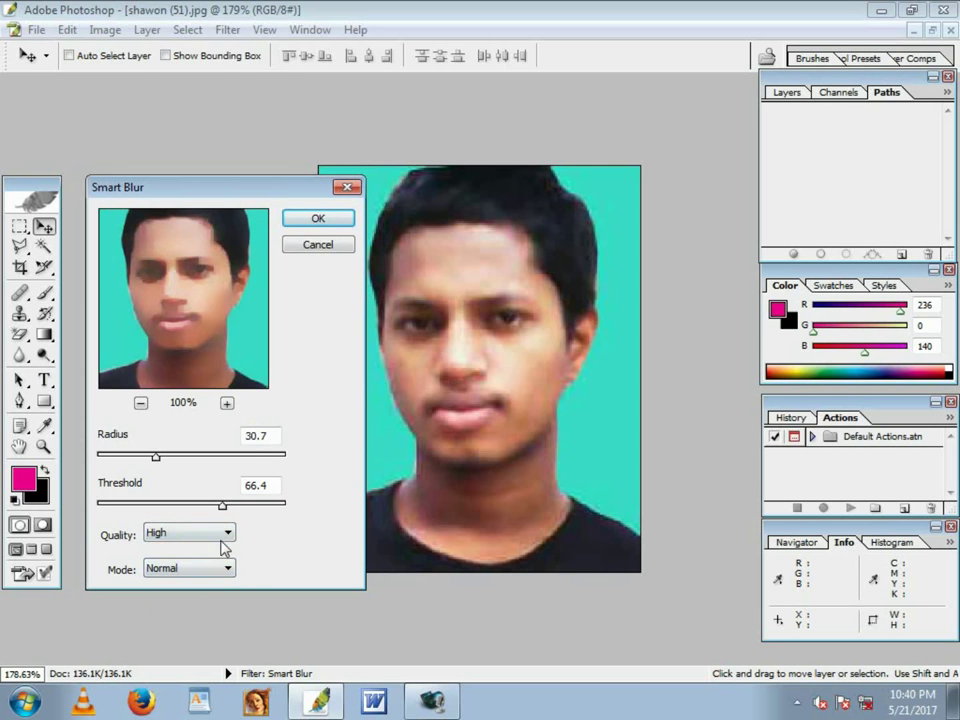
{"action": "left_click", "coordinate": [228, 535]}
{"action": "left_click", "coordinate": [226, 549]}
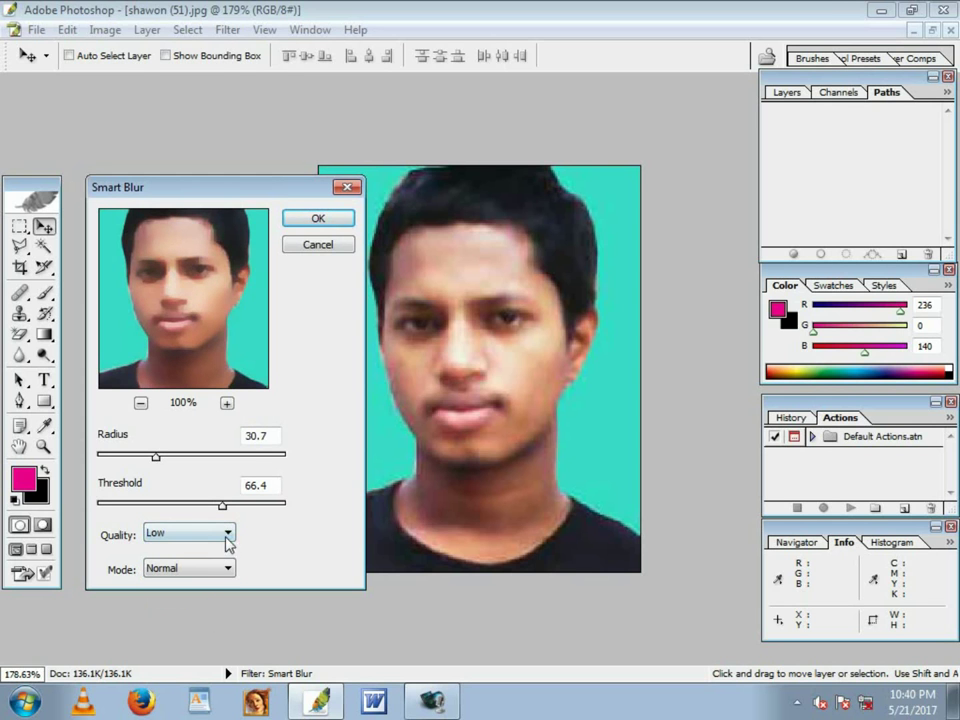
{"action": "left_click", "coordinate": [233, 536]}
{"action": "left_click", "coordinate": [223, 561]}
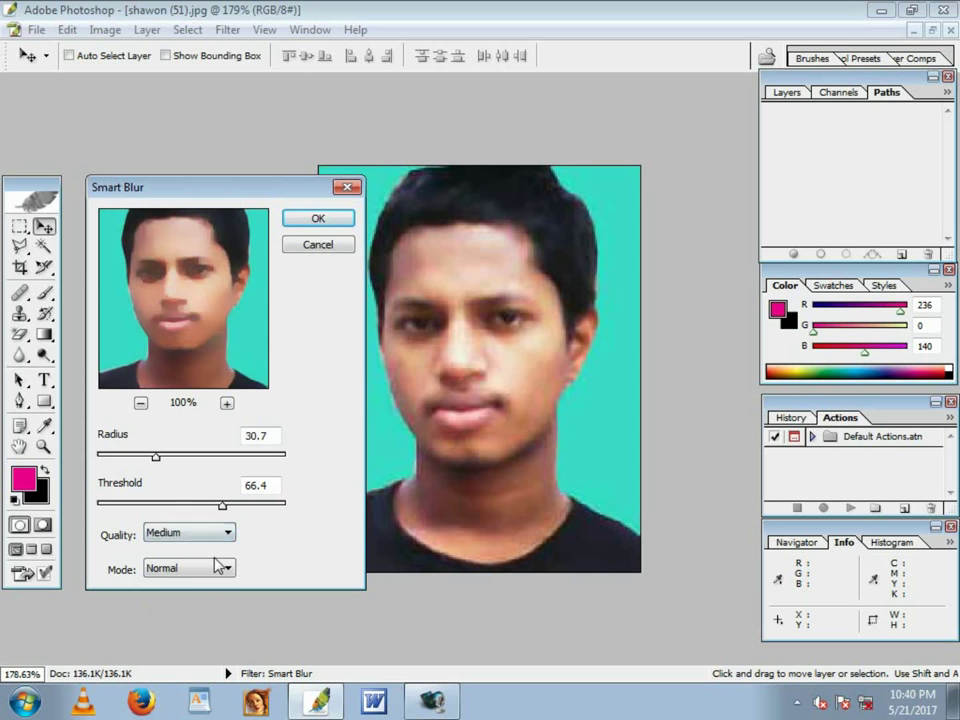
{"action": "left_click", "coordinate": [228, 534]}
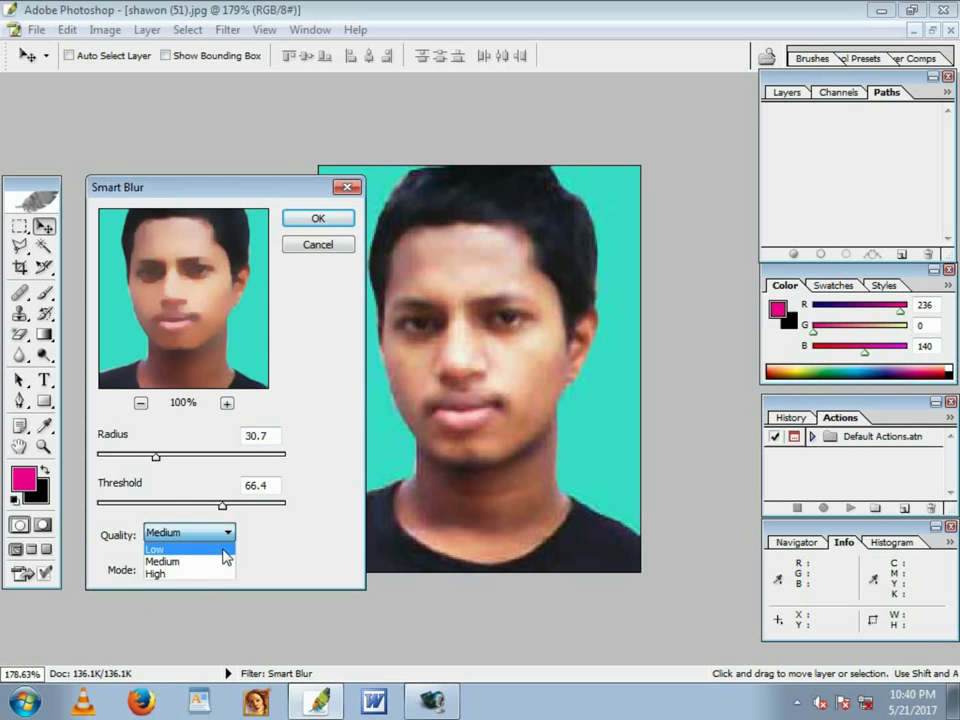
{"action": "left_click", "coordinate": [223, 545]}
{"action": "left_click", "coordinate": [316, 222]}
Undo the Smart Blur and bring up the Distort filter list.
{"action": "scroll", "coordinate": [377, 324], "scroll_direction": "up", "scroll_amount": 1}
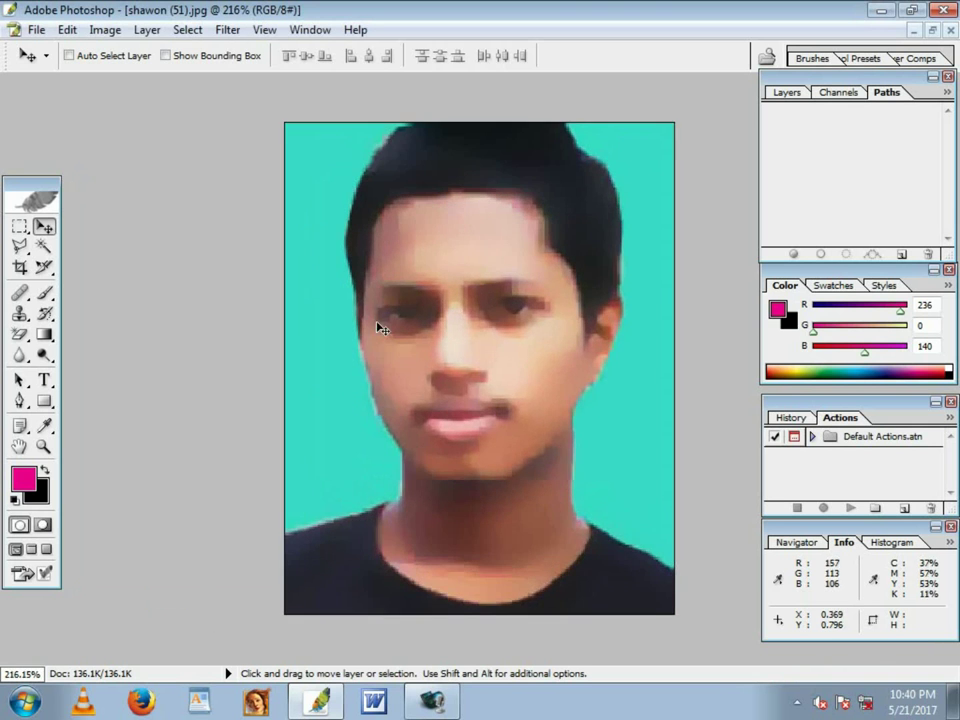
{"action": "scroll", "coordinate": [373, 319], "scroll_direction": "down", "scroll_amount": 1}
{"action": "scroll", "coordinate": [373, 320], "scroll_direction": "down", "scroll_amount": 1}
{"action": "scroll", "coordinate": [373, 320], "scroll_direction": "down", "scroll_amount": 1}
{"action": "scroll", "coordinate": [372, 320], "scroll_direction": "down", "scroll_amount": 1}
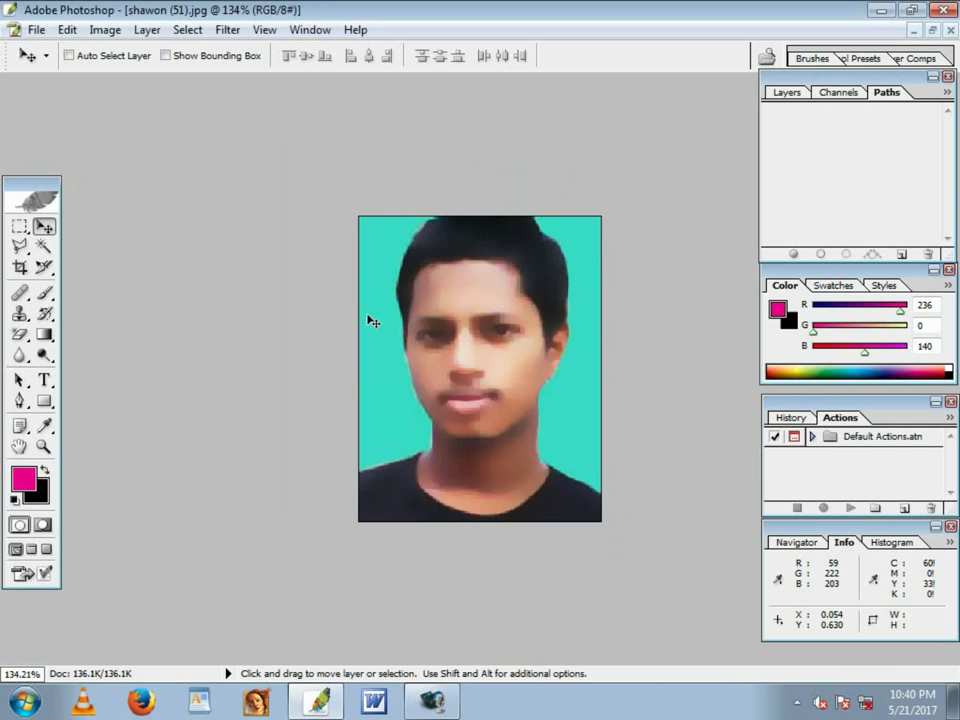
{"action": "key", "text": "ctrl+z"}
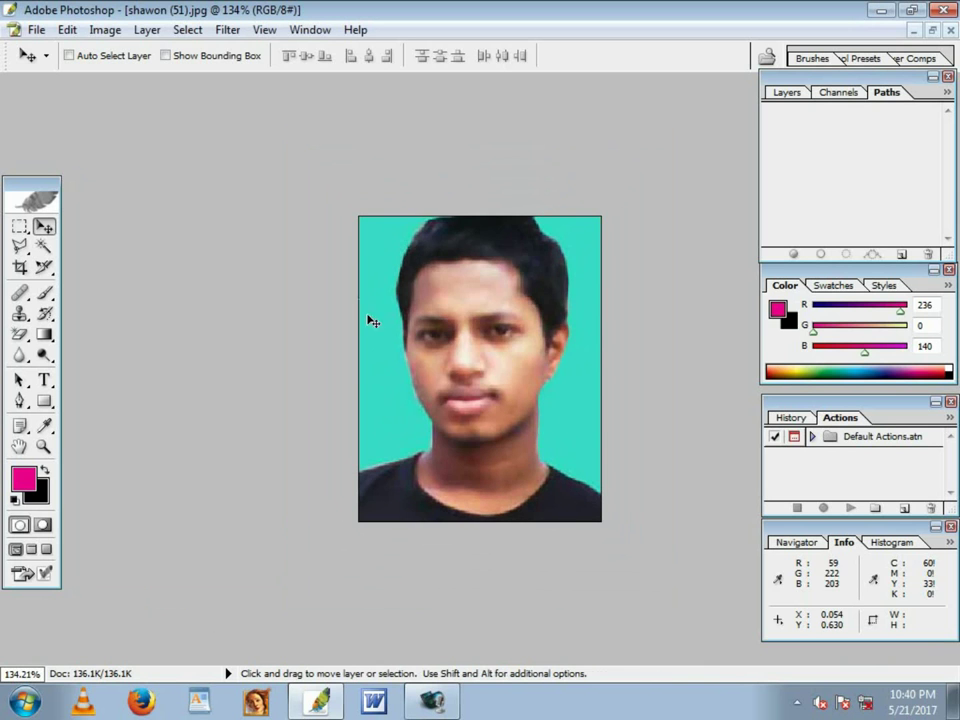
{"action": "left_click", "coordinate": [228, 30]}
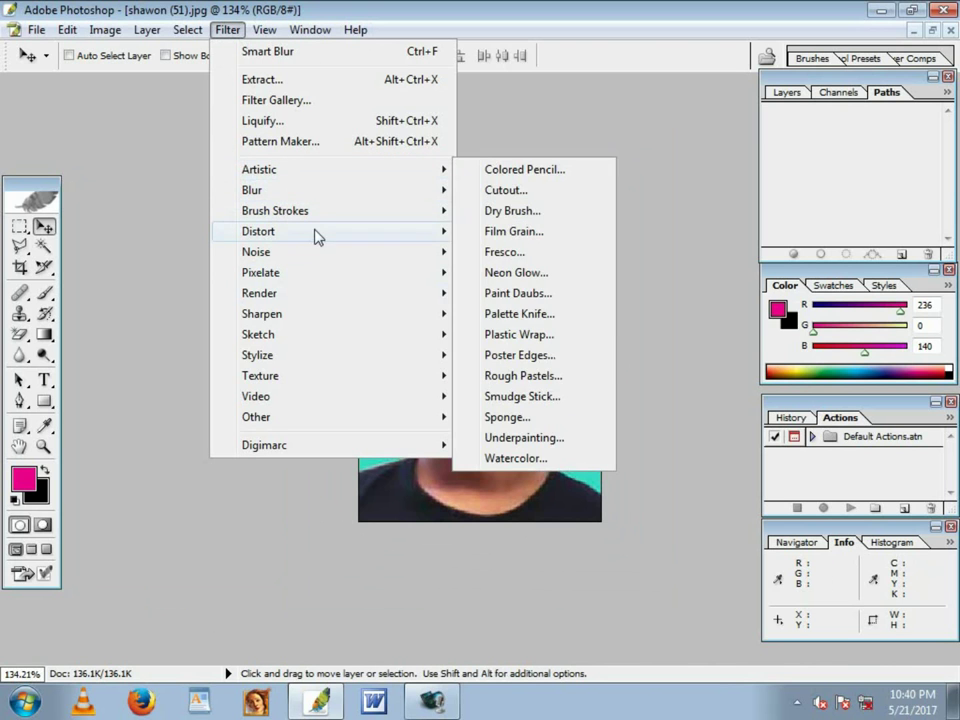
{"action": "mouse_move", "coordinate": [258, 231]}
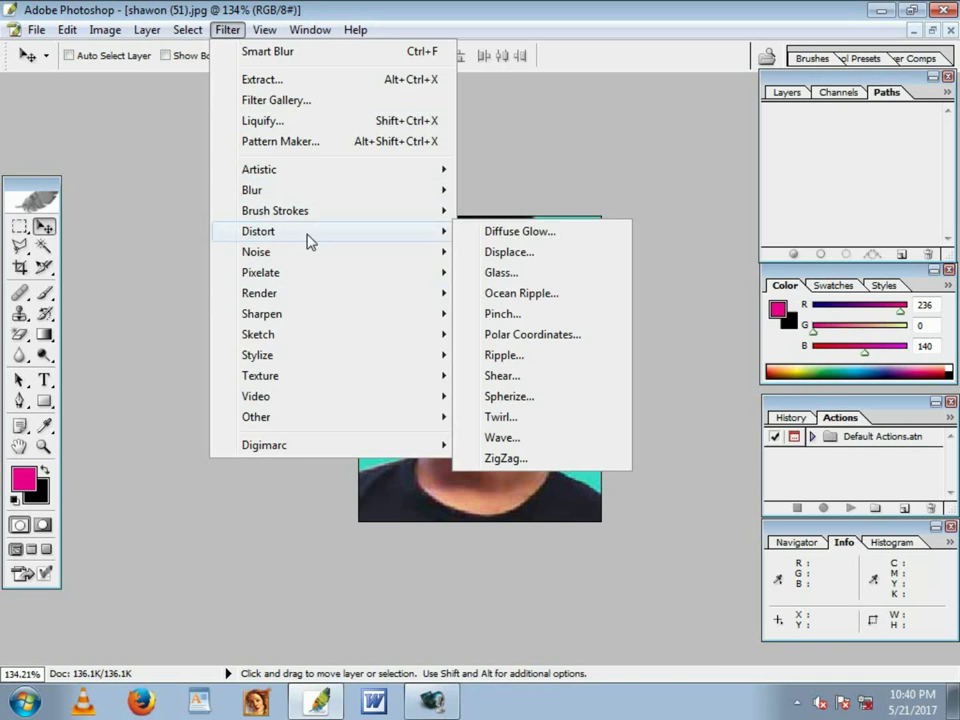
Preview Diffuse Glow, Glass and Ocean Ripple on the portrait in the Distort filter gallery.
{"action": "left_click", "coordinate": [531, 231]}
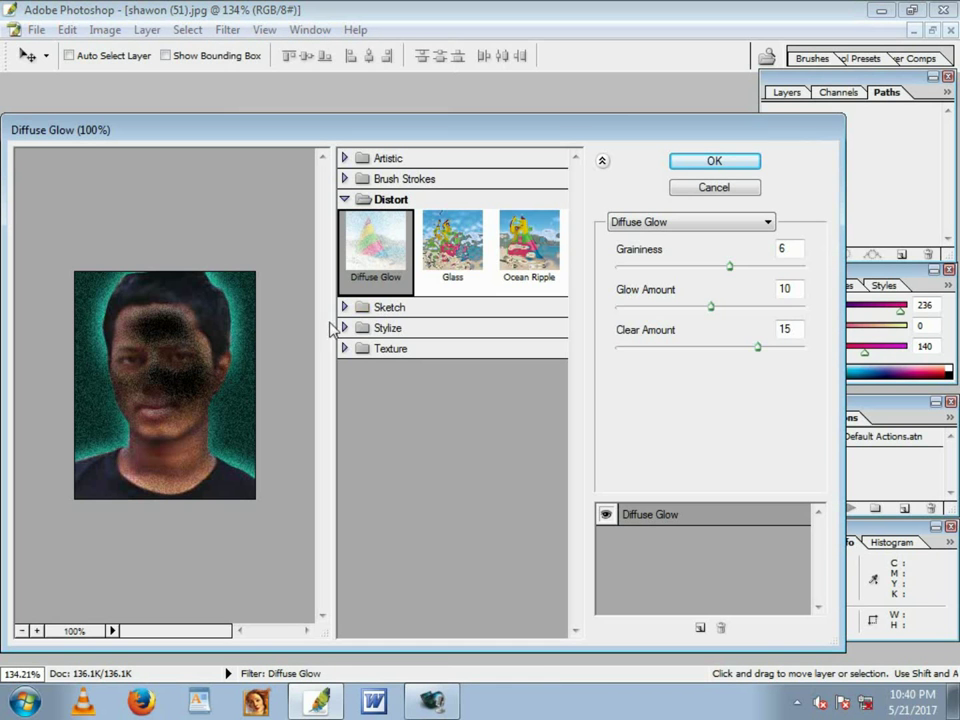
{"action": "left_click", "coordinate": [452, 276]}
{"action": "key", "text": "Right"}
{"action": "left_click", "coordinate": [400, 272]}
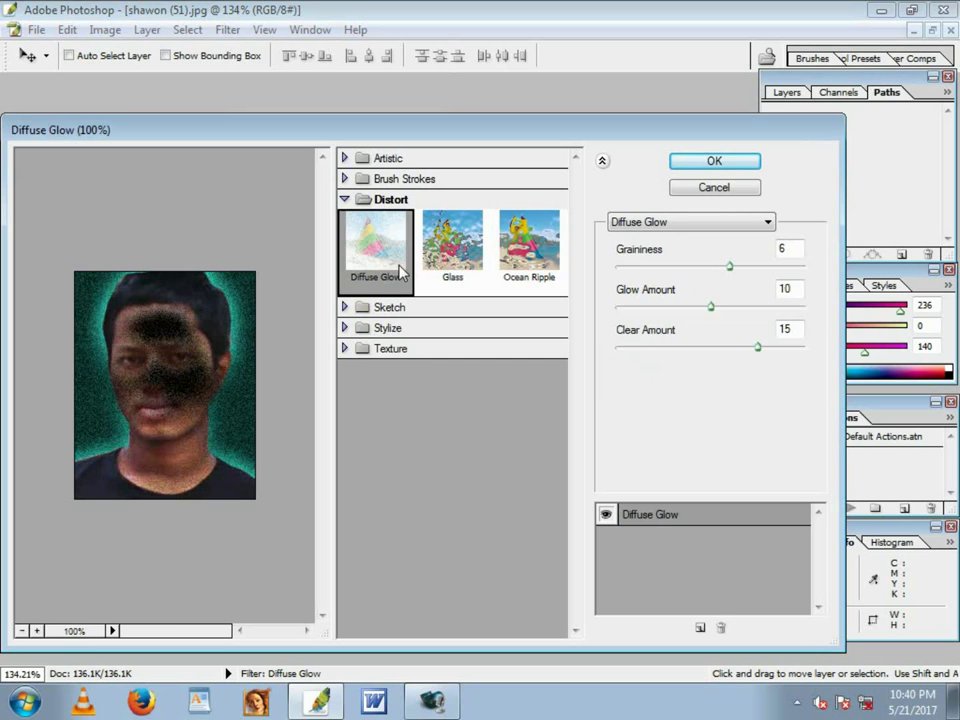
{"action": "left_click", "coordinate": [466, 250]}
{"action": "left_click", "coordinate": [538, 256]}
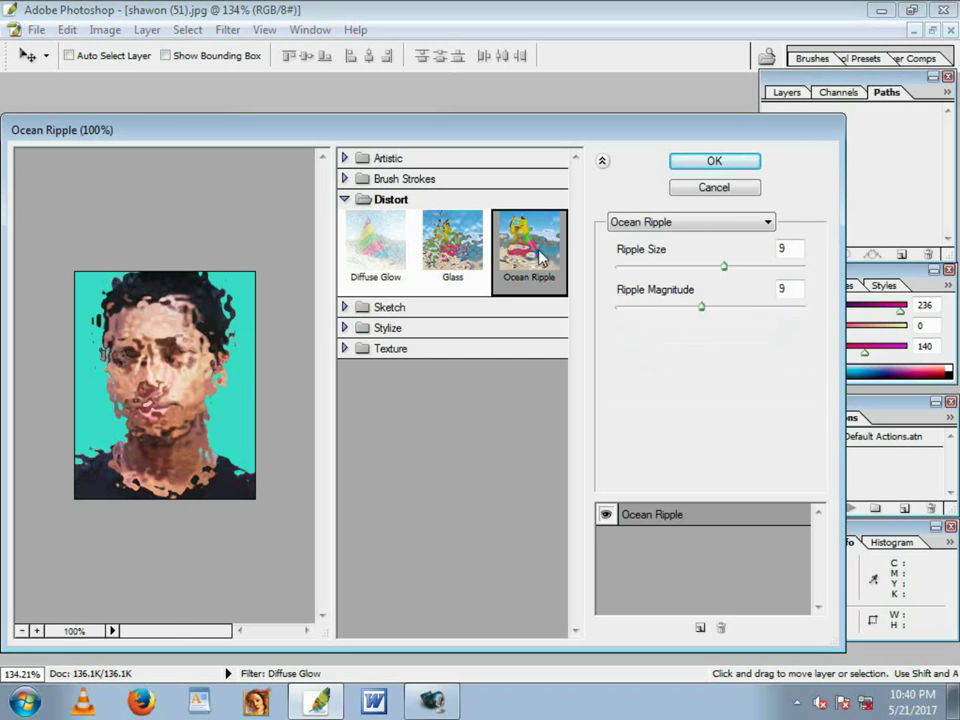
Recheck Glass, then apply Ocean Ripple (size 9, magnitude 9) and undo it.
{"action": "key", "text": "Left"}
{"action": "key", "text": "Left"}
{"action": "key", "text": "Right"}
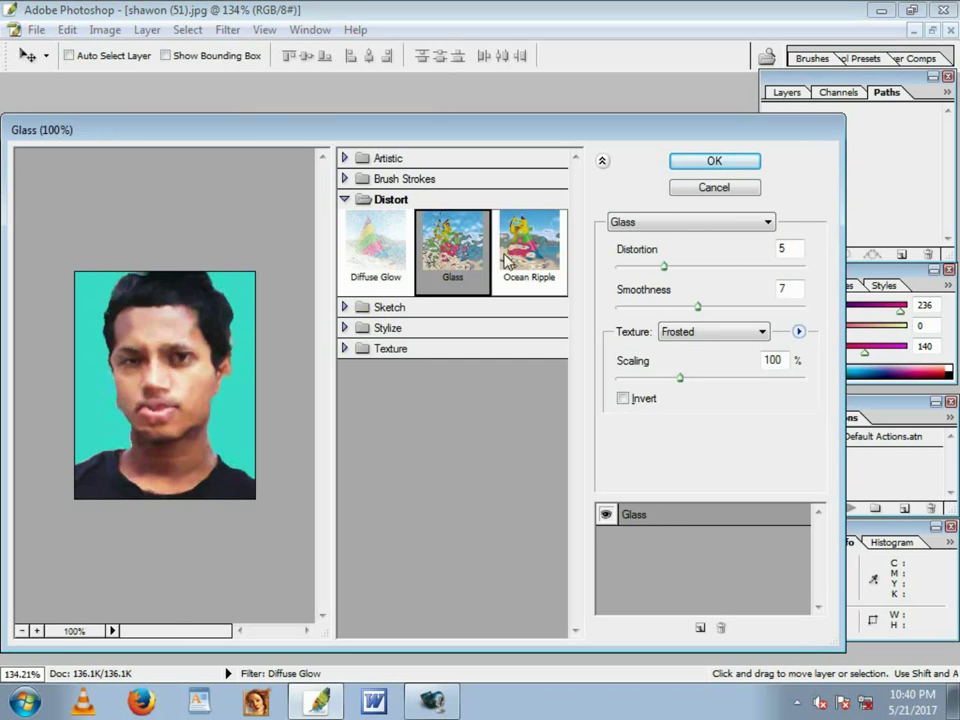
{"action": "key", "text": "Right"}
{"action": "left_click", "coordinate": [440, 273]}
{"action": "left_click", "coordinate": [515, 262]}
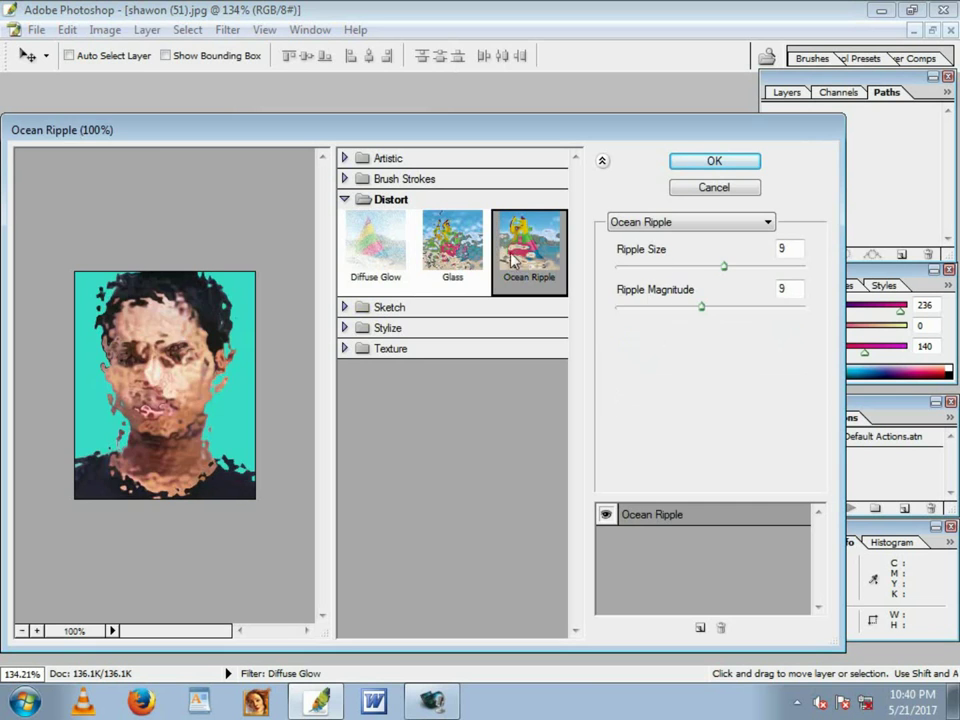
{"action": "left_click", "coordinate": [713, 164]}
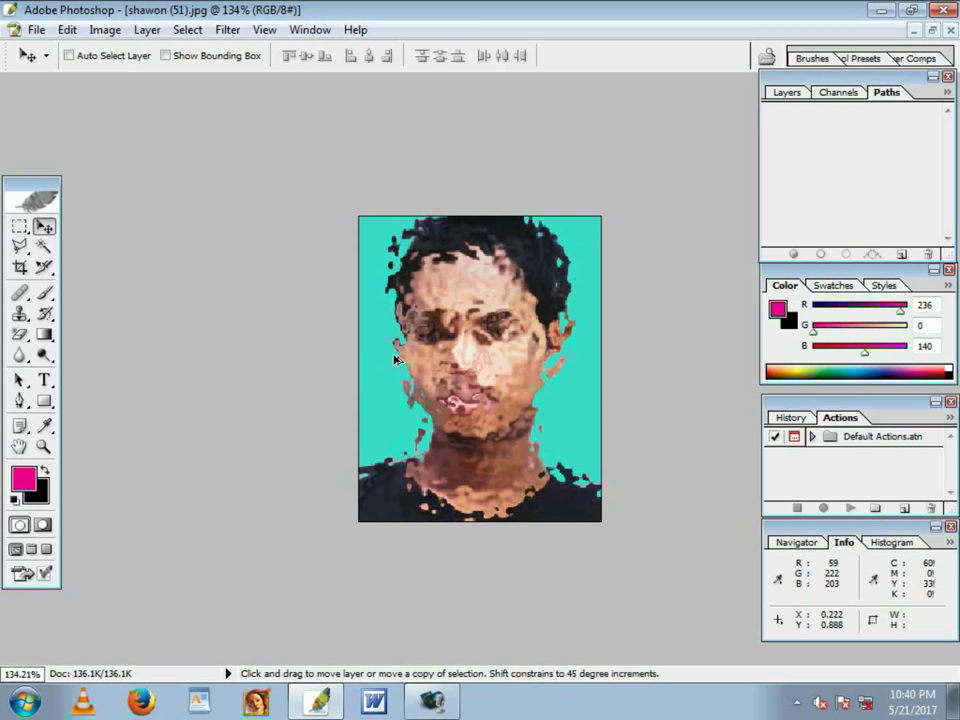
{"action": "key", "text": "ctrl+z"}
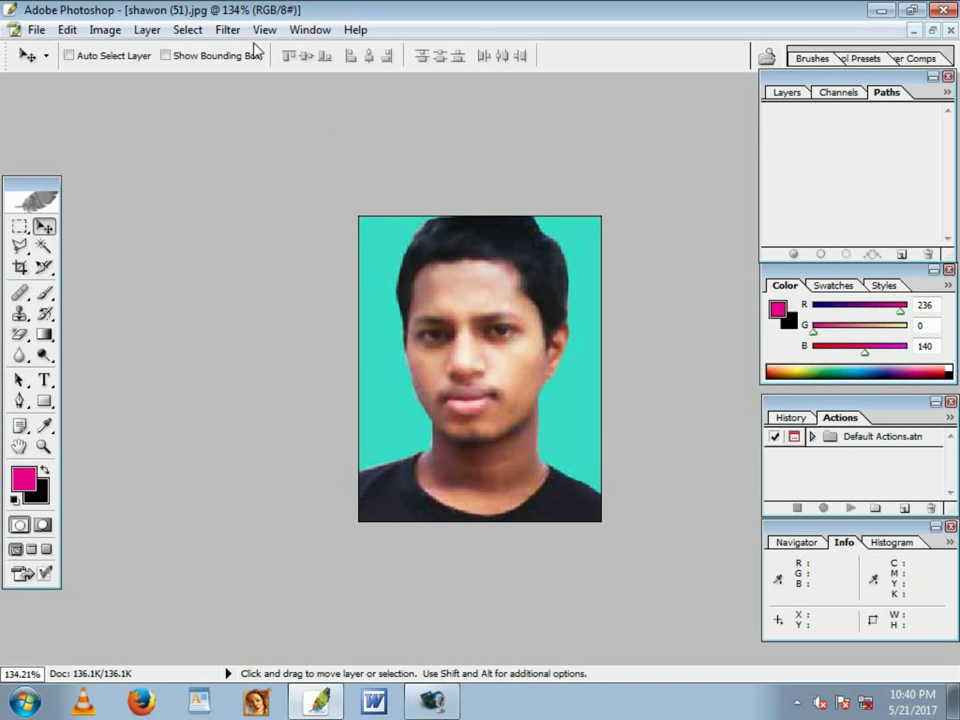
Inspect the Displace settings, cancel without applying, and reopen the Filter menu for Brush Strokes.
{"action": "left_click", "coordinate": [228, 30]}
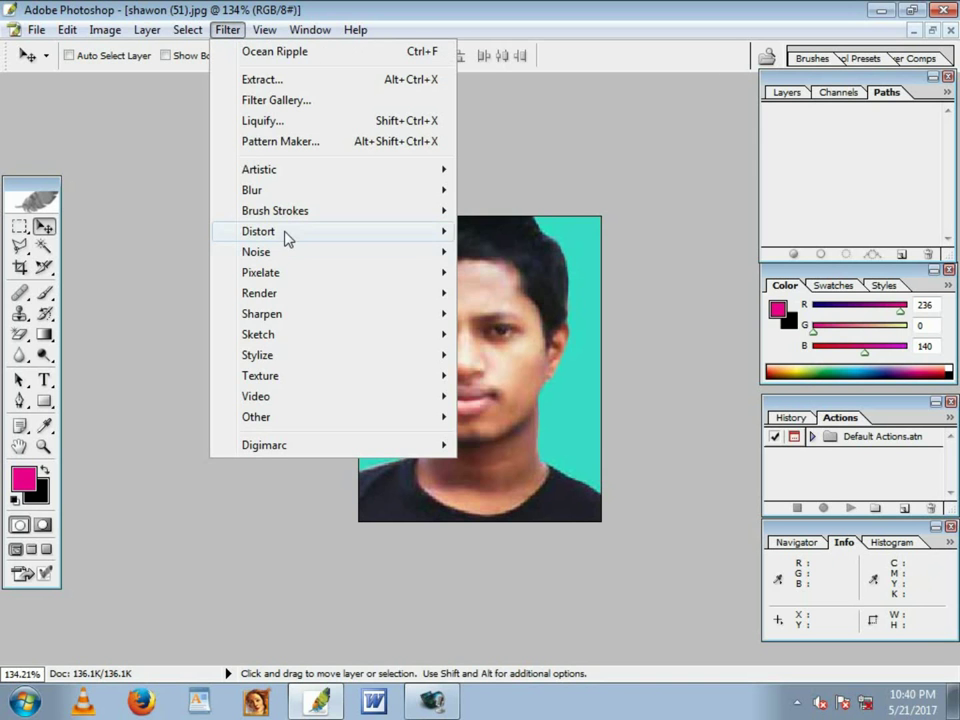
{"action": "left_click", "coordinate": [478, 250]}
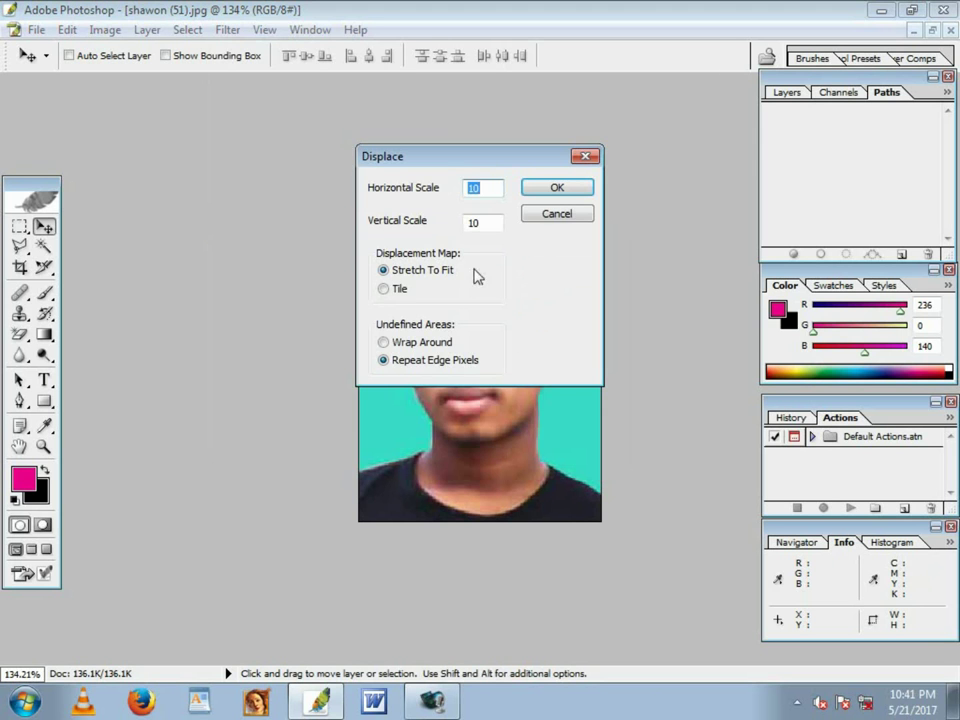
{"action": "left_click", "coordinate": [557, 214]}
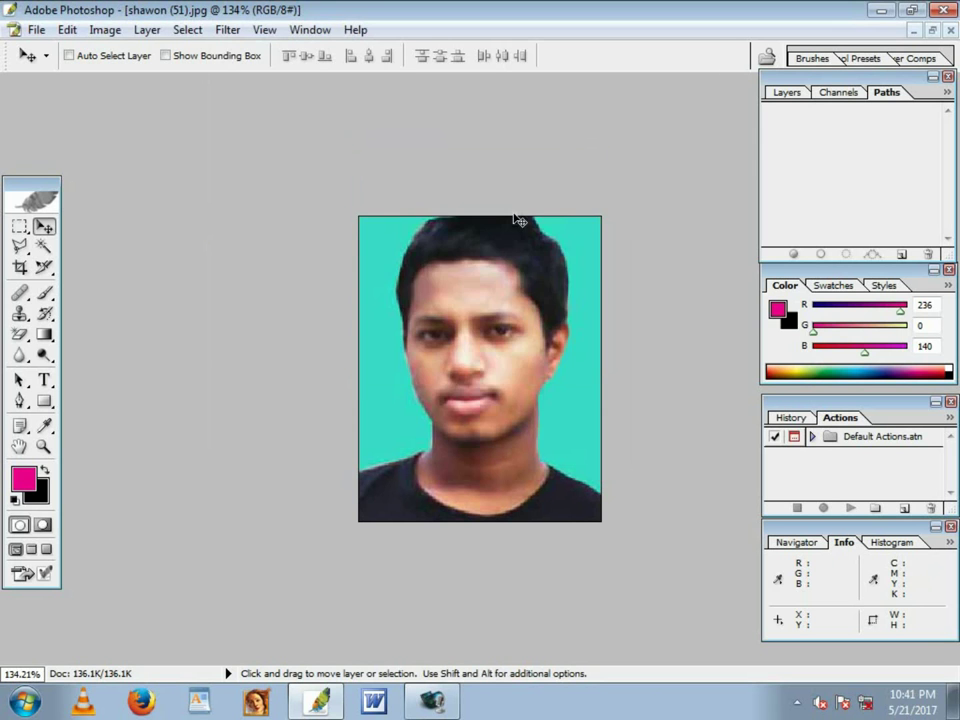
{"action": "left_click", "coordinate": [228, 30]}
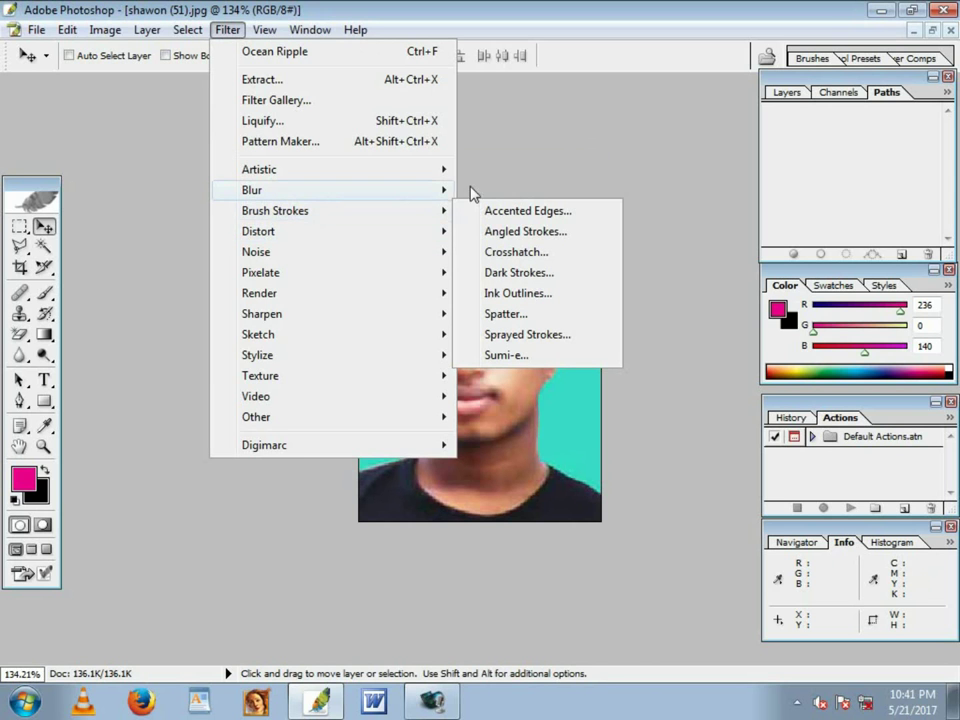
{"action": "mouse_move", "coordinate": [275, 211]}
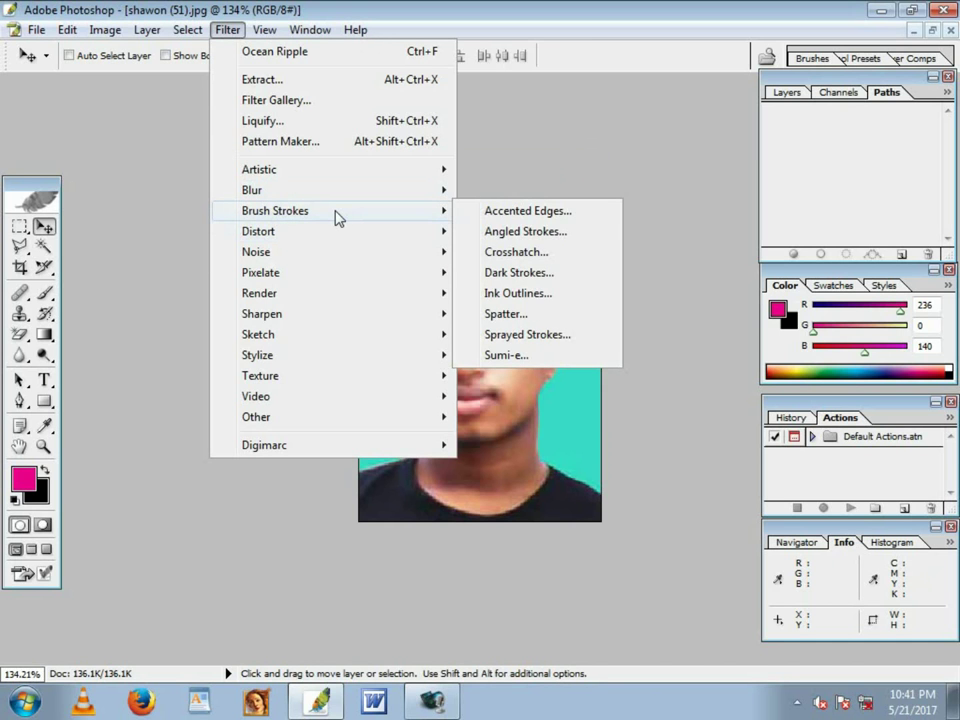
Preview Accented Edges, Angled Strokes, Ink Outlines, Dark Strokes, Sprayed Strokes, Sumi-e, Spatter and Crosshatch.
{"action": "left_click", "coordinate": [495, 213]}
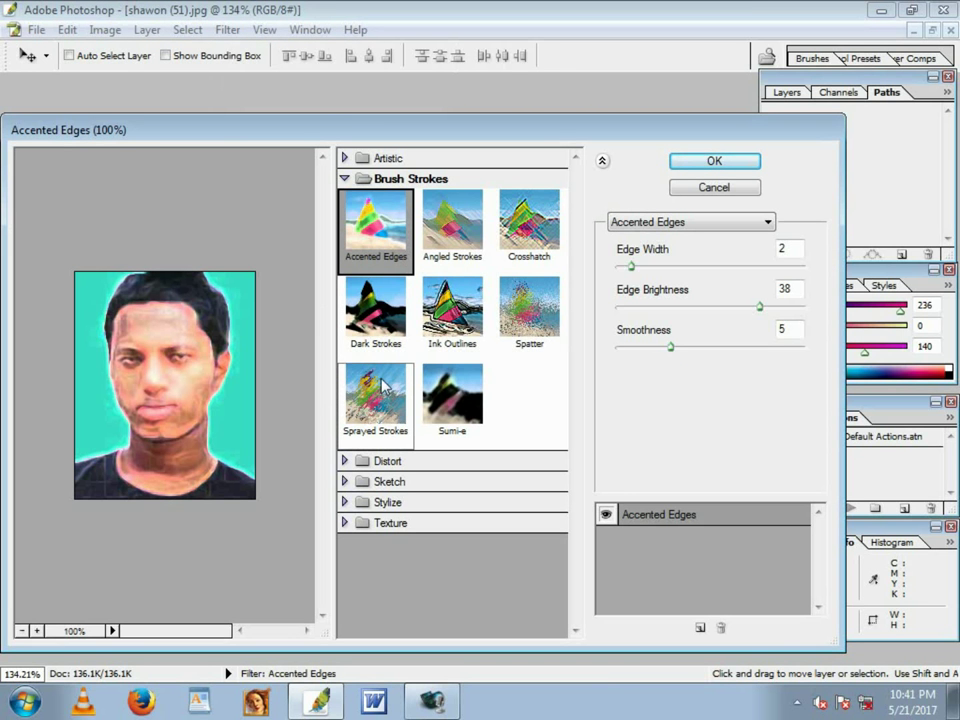
{"action": "left_click", "coordinate": [453, 235]}
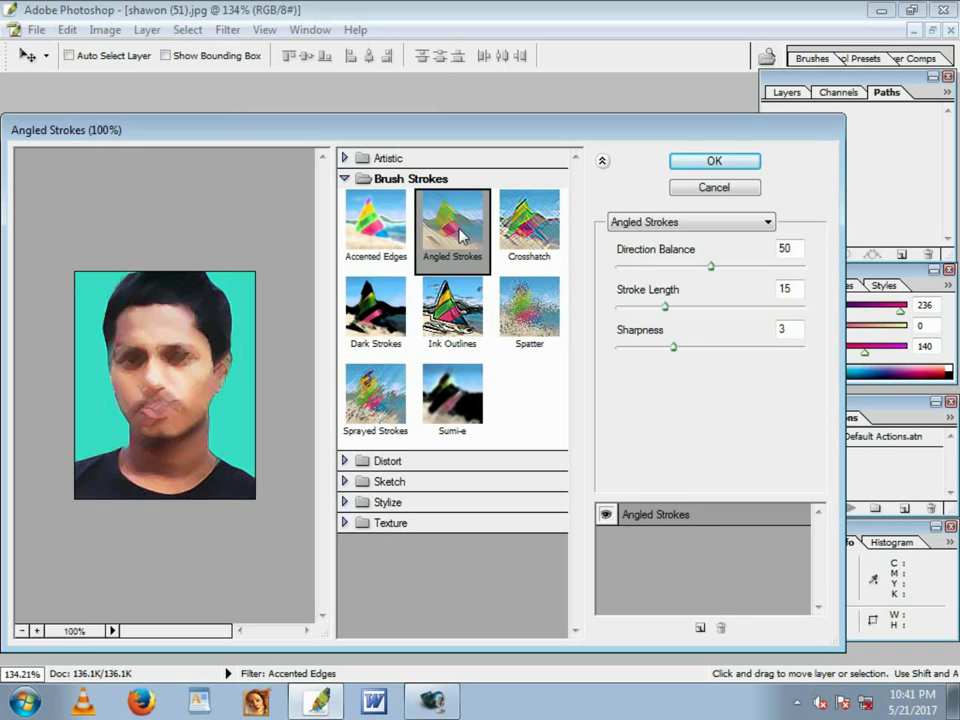
{"action": "left_click", "coordinate": [452, 310]}
{"action": "left_click", "coordinate": [397, 313]}
{"action": "left_click", "coordinate": [398, 412]}
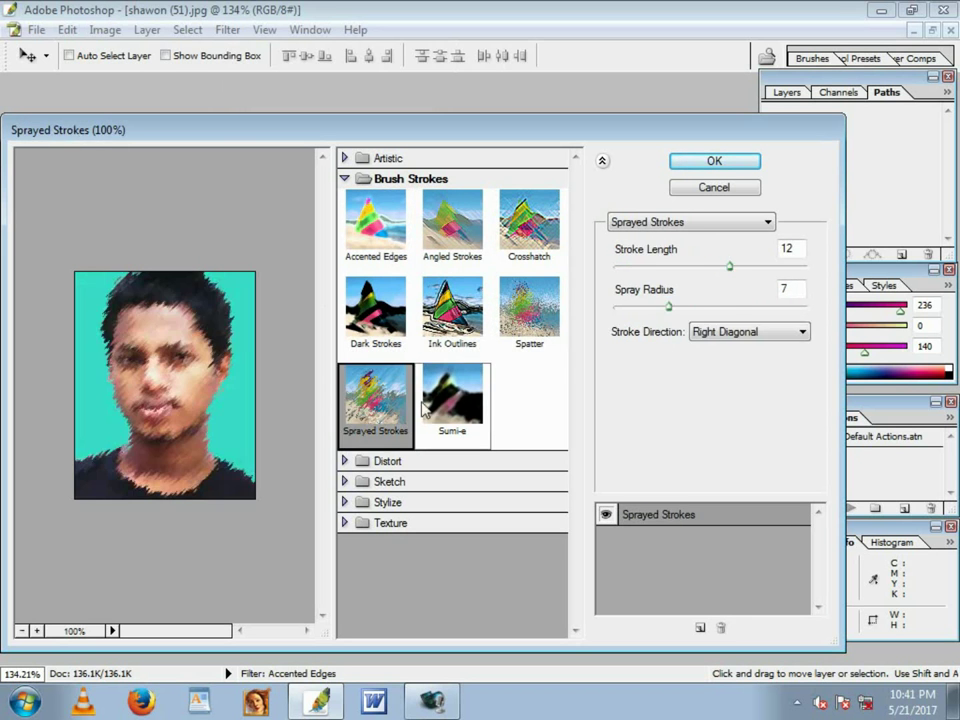
{"action": "left_click", "coordinate": [455, 400]}
{"action": "left_click", "coordinate": [527, 313]}
{"action": "left_click", "coordinate": [515, 232]}
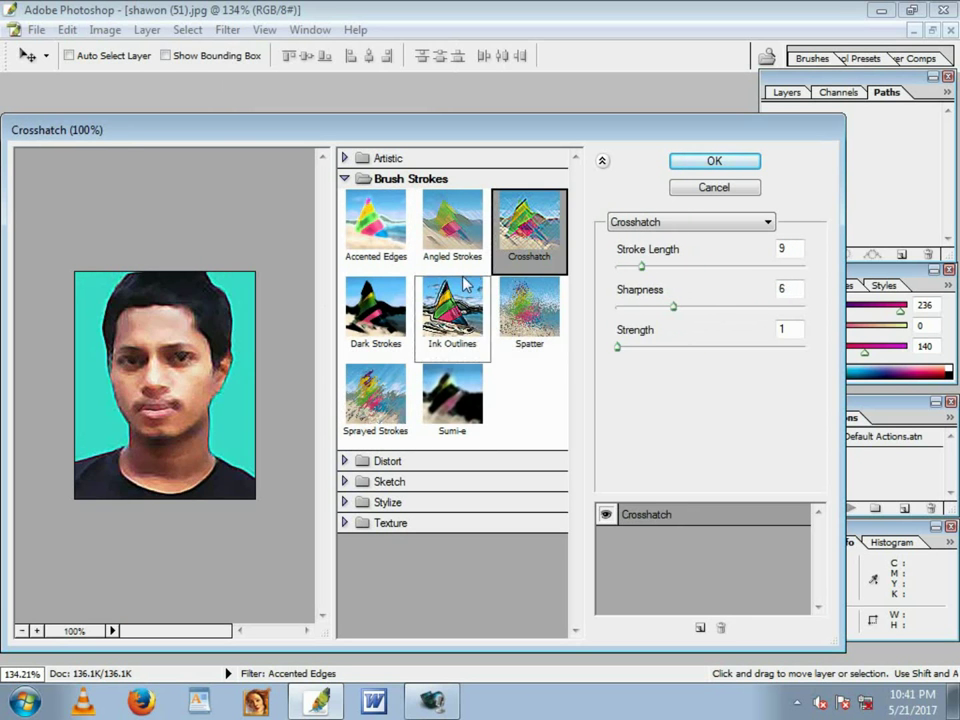
Revisit Ink Outlines, Accented Edges and Angled Strokes, settling on Dark Strokes.
{"action": "left_click", "coordinate": [452, 300]}
{"action": "left_click", "coordinate": [387, 316]}
{"action": "left_click", "coordinate": [452, 310]}
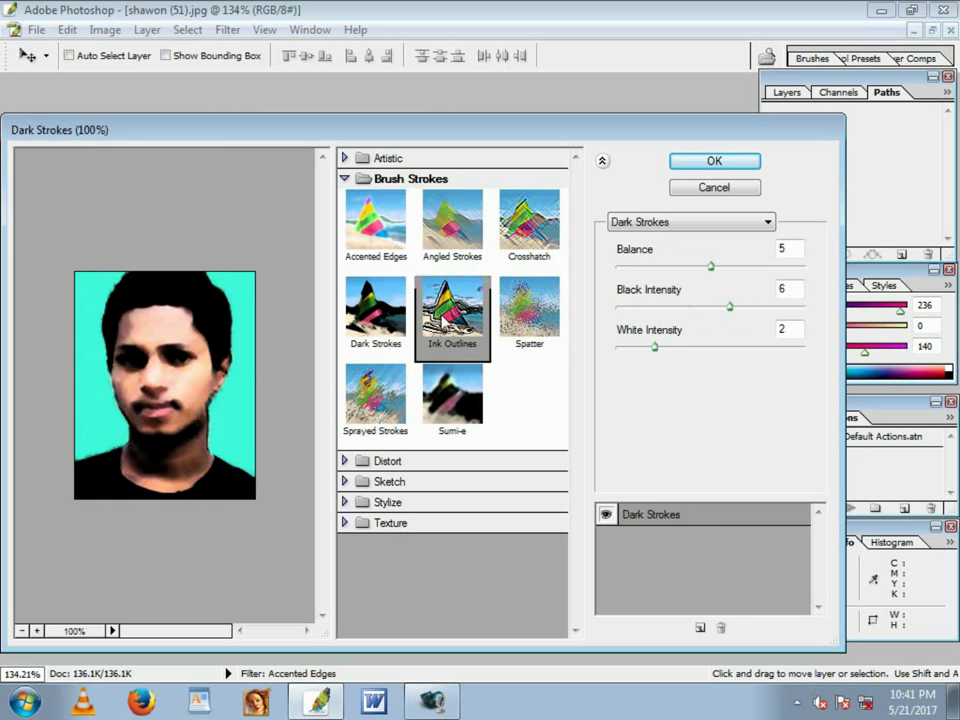
{"action": "left_click", "coordinate": [384, 215]}
{"action": "left_click", "coordinate": [449, 238]}
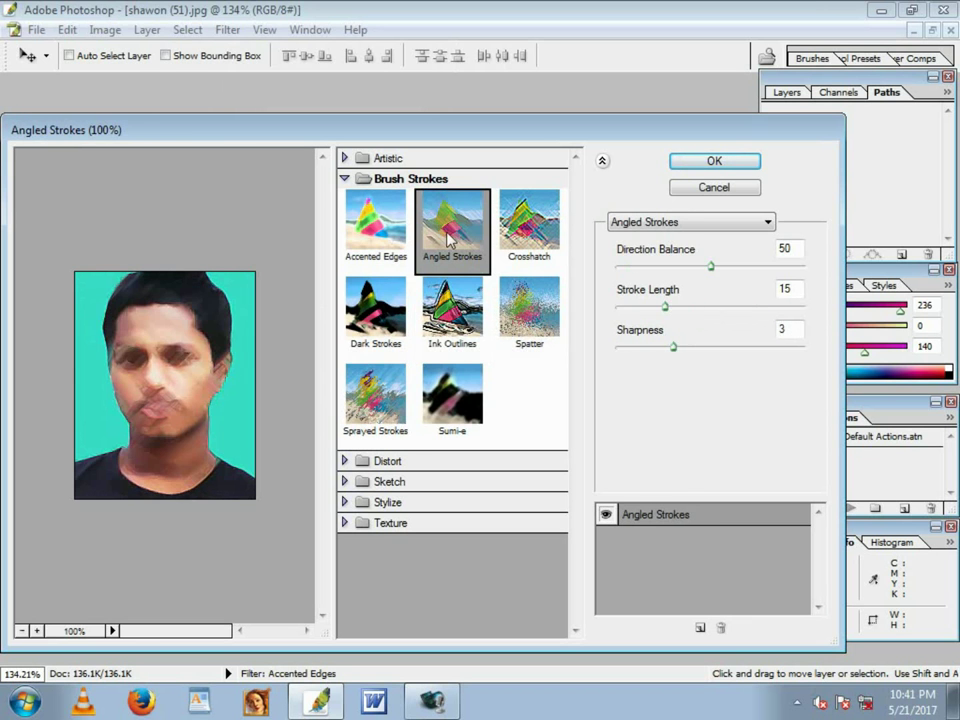
{"action": "left_click", "coordinate": [376, 300]}
Apply Dark Strokes to the portrait, inspect it, then undo it.
{"action": "left_click", "coordinate": [711, 162]}
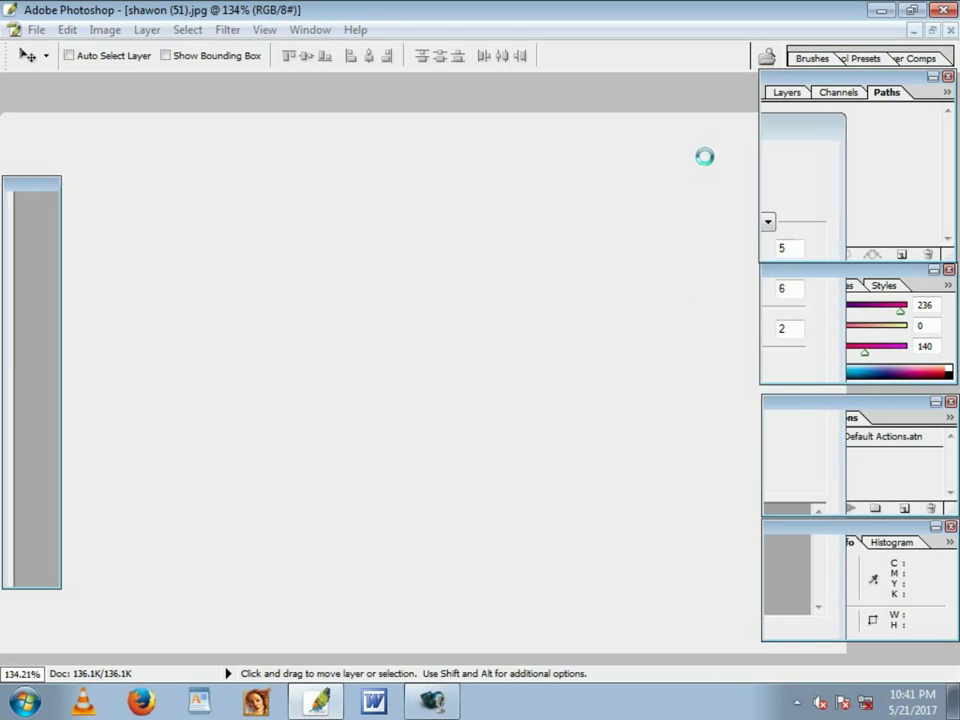
{"action": "scroll", "coordinate": [371, 420], "scroll_direction": "up", "scroll_amount": 2}
{"action": "scroll", "coordinate": [371, 396], "scroll_direction": "down", "scroll_amount": 1}
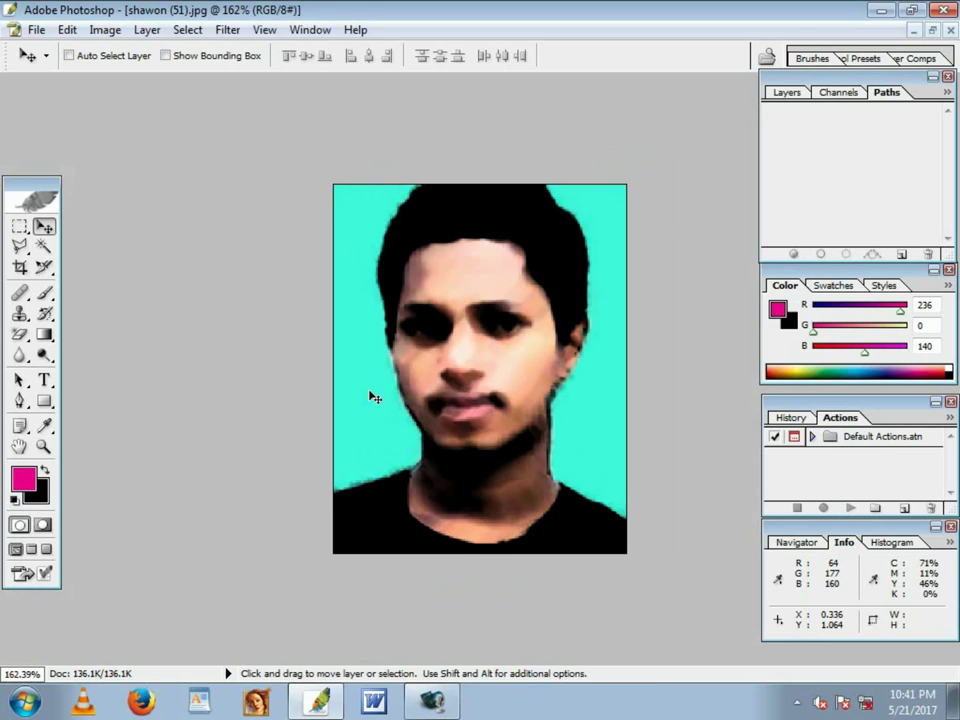
{"action": "key", "text": "ctrl+z"}
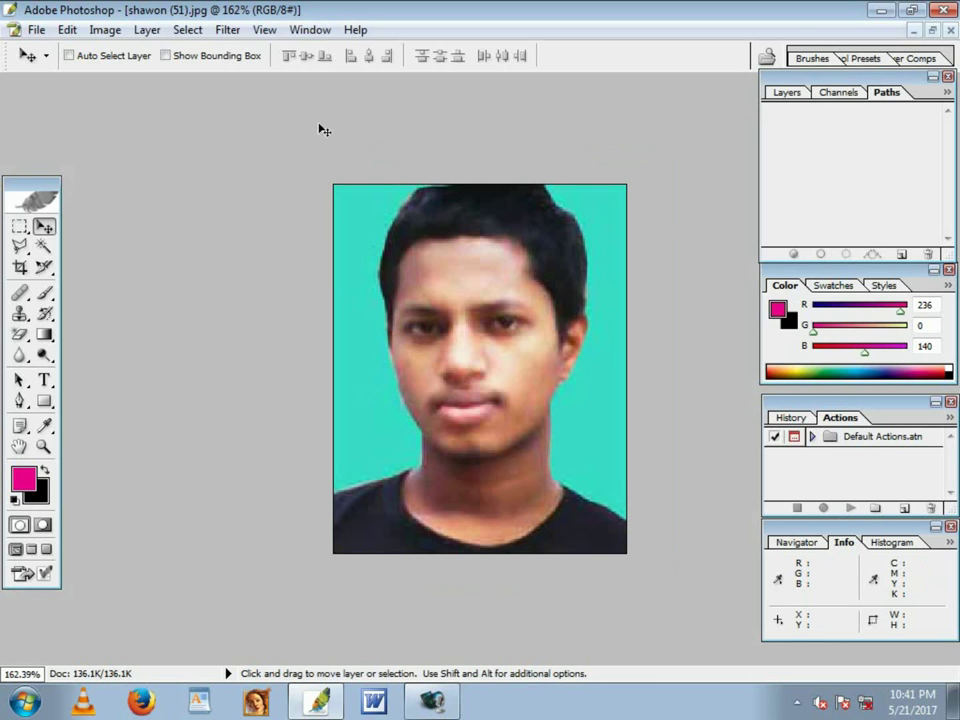
Open Displace, move its dialog off the face, cancel it, and reopen the Filter menu.
{"action": "left_click", "coordinate": [230, 32]}
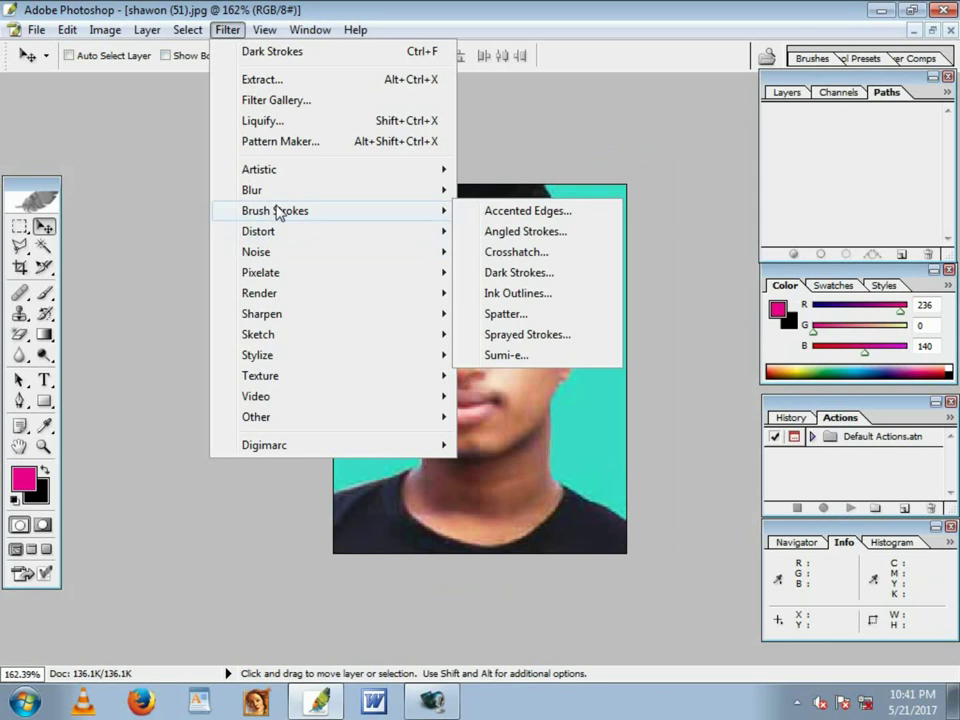
{"action": "mouse_move", "coordinate": [256, 231]}
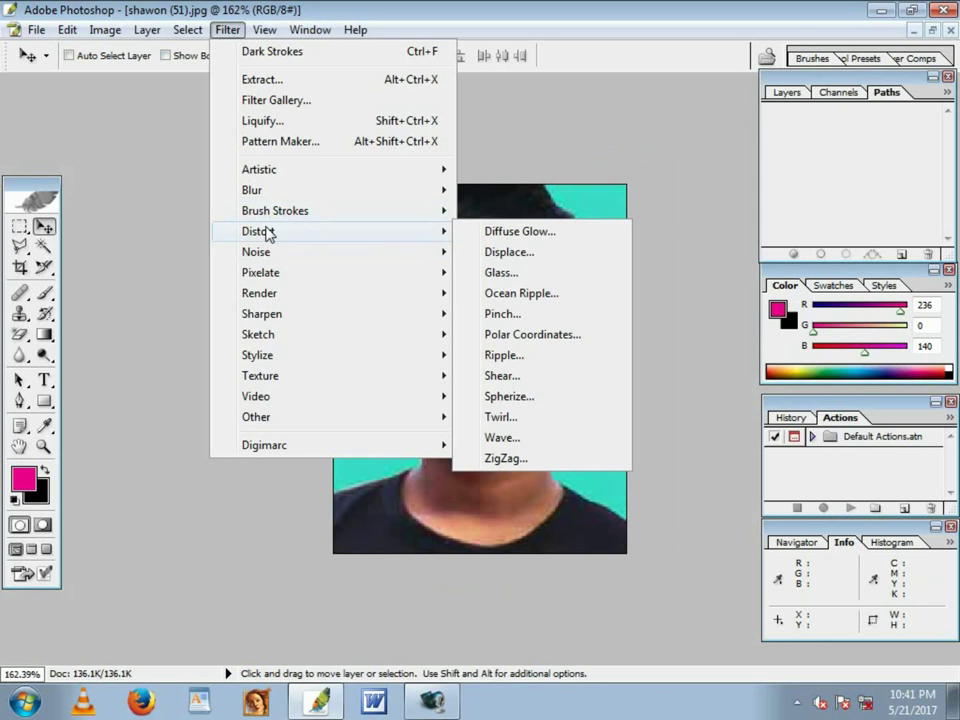
{"action": "left_click", "coordinate": [510, 252]}
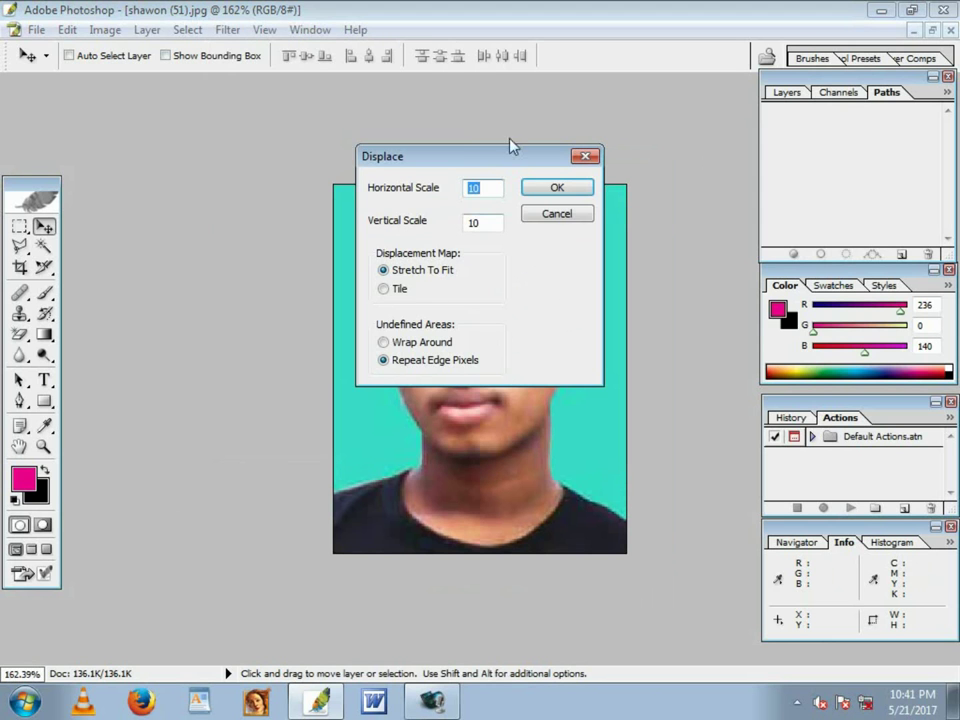
{"action": "left_click_drag", "start_coordinate": [500, 160], "coordinate": [352, 212]}
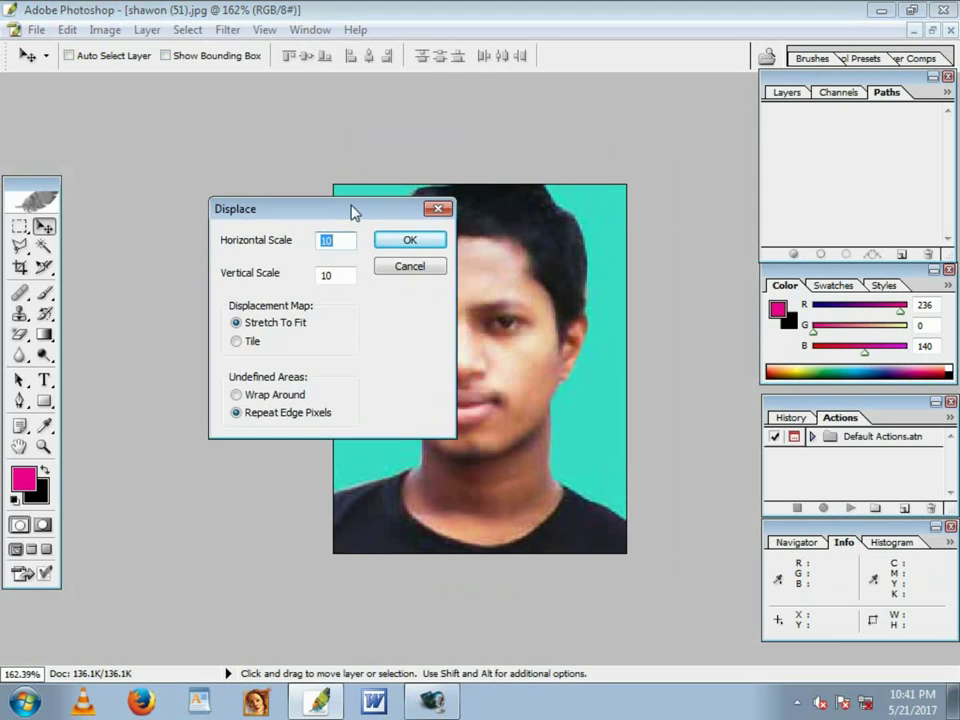
{"action": "left_click", "coordinate": [408, 267]}
{"action": "left_click", "coordinate": [227, 30]}
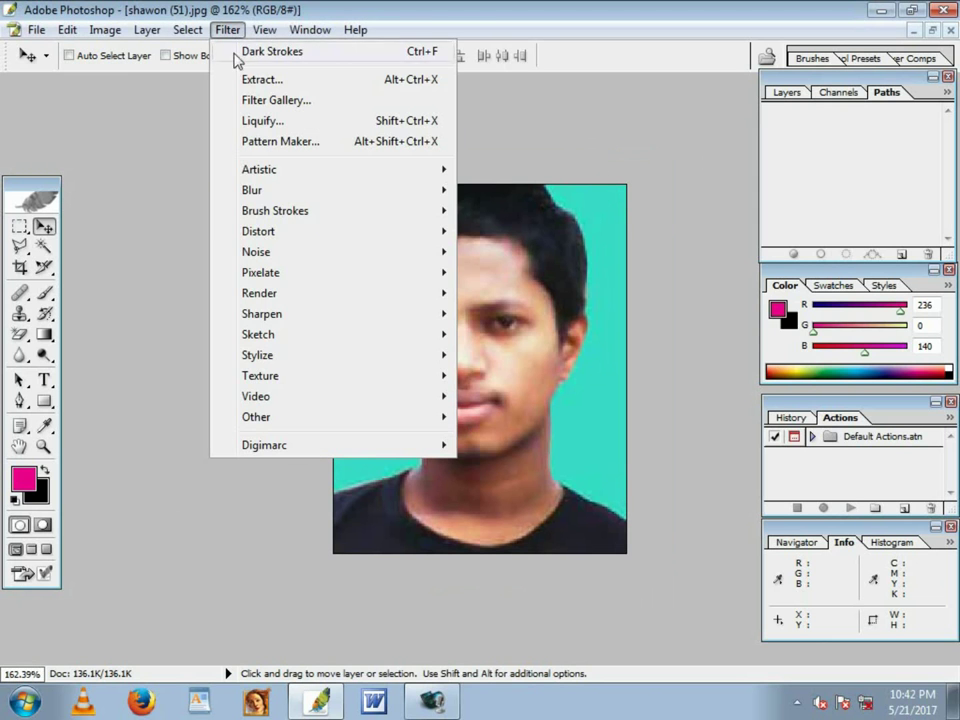
{"action": "mouse_move", "coordinate": [258, 231]}
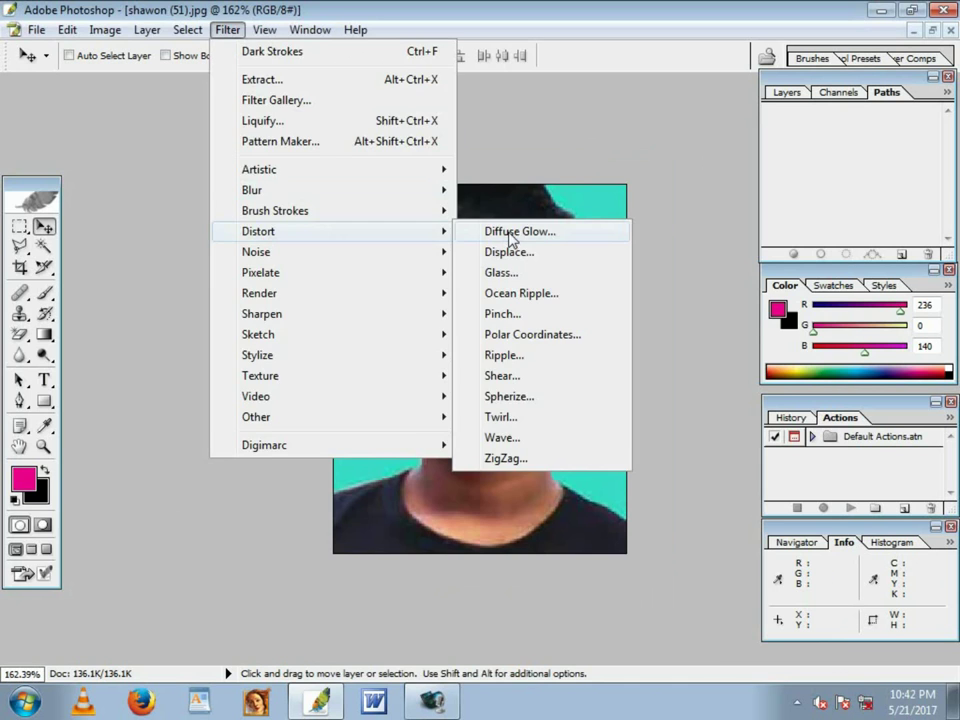
Open Diffuse Glow and toggle the preview between Glass and Ocean Ripple.
{"action": "left_click", "coordinate": [511, 237]}
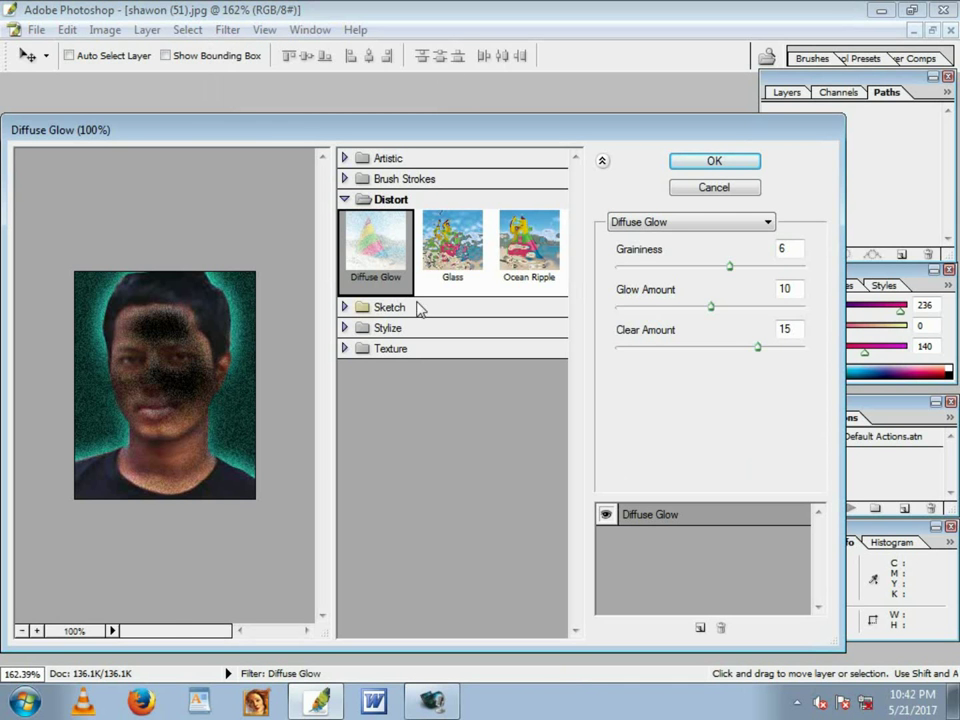
{"action": "left_click", "coordinate": [453, 242]}
{"action": "left_click", "coordinate": [529, 242]}
{"action": "left_click", "coordinate": [405, 246]}
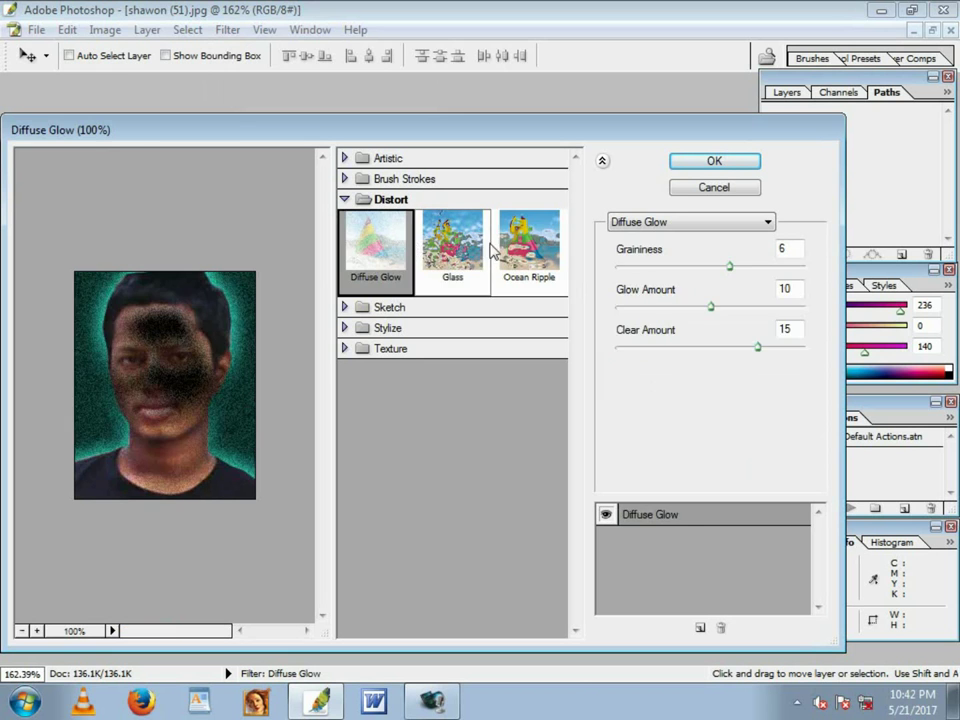
{"action": "left_click", "coordinate": [453, 242]}
{"action": "left_click", "coordinate": [529, 242]}
{"action": "left_click", "coordinate": [372, 250]}
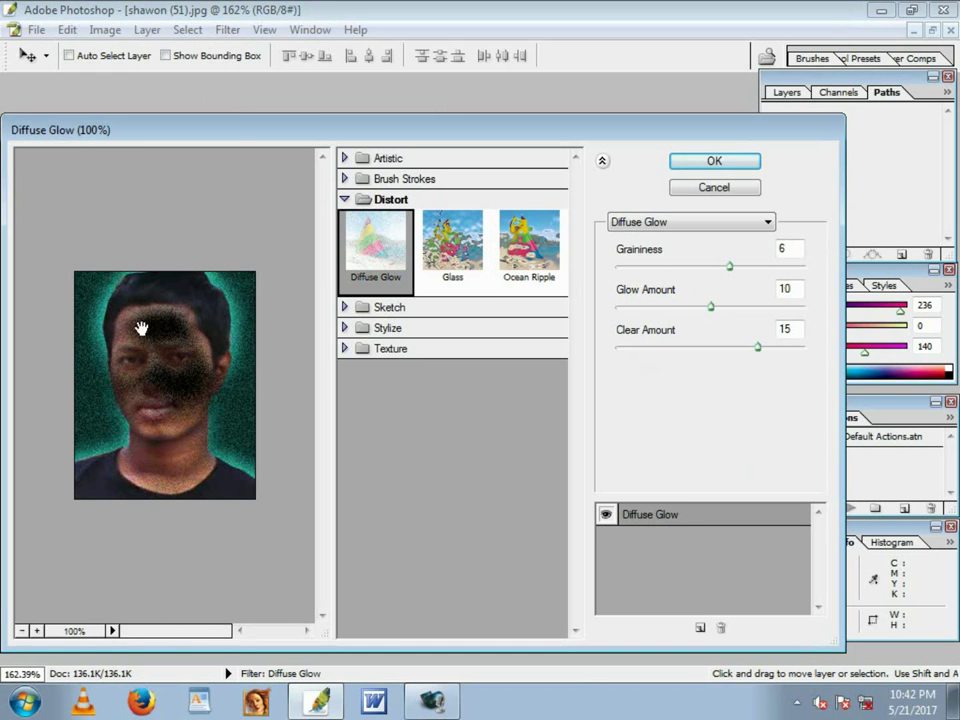
Apply Ocean Ripple (size 9, magnitude 9) to the portrait, then undo it.
{"action": "left_click", "coordinate": [454, 258]}
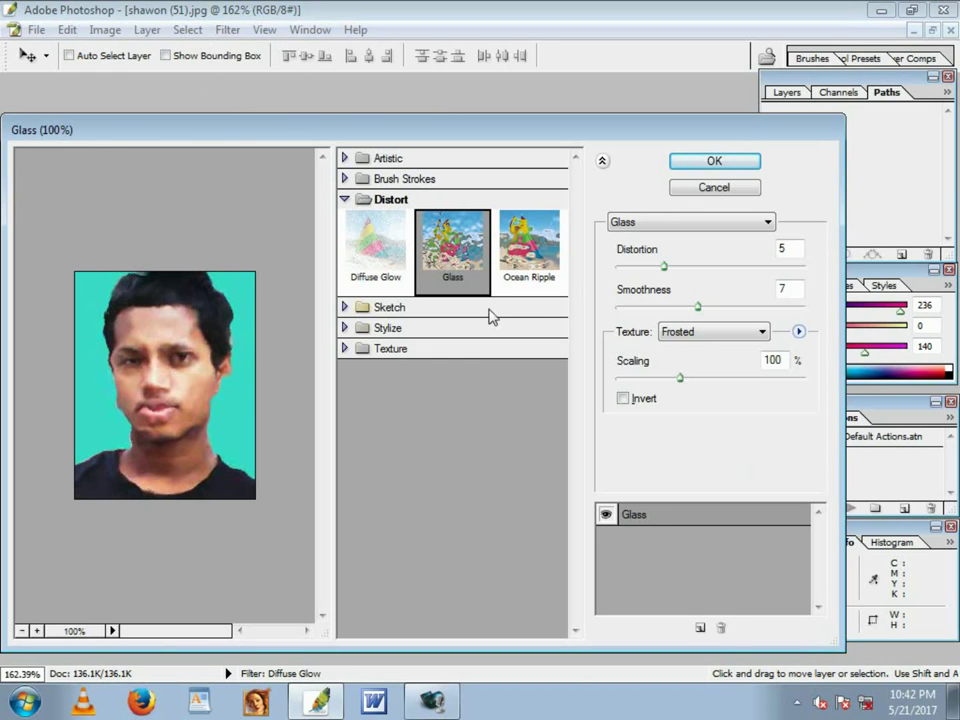
{"action": "left_click", "coordinate": [522, 262]}
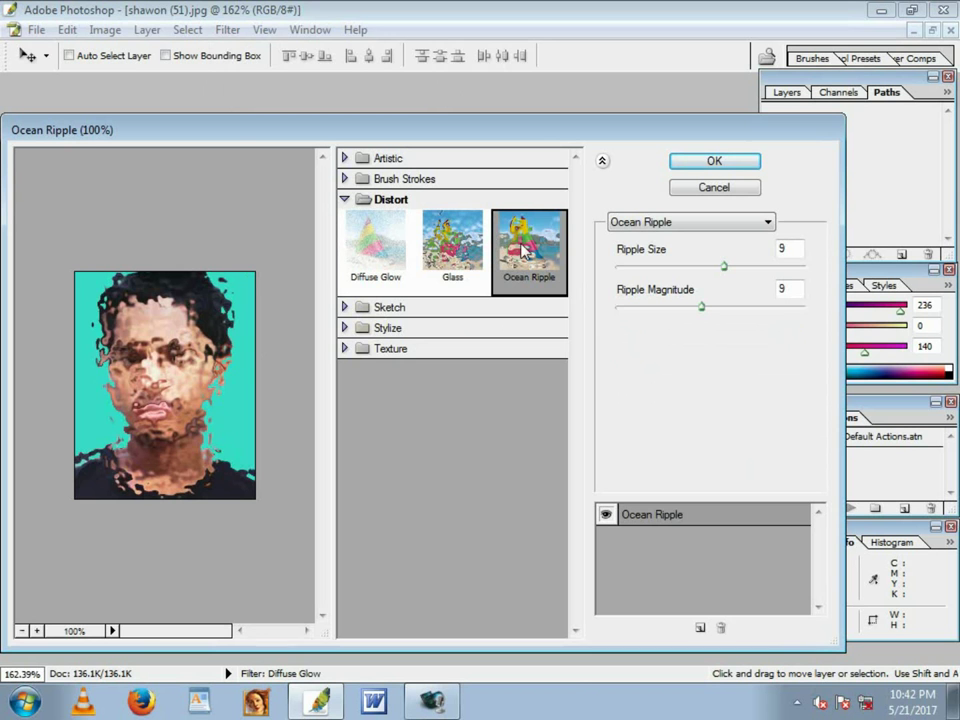
{"action": "left_click", "coordinate": [714, 163]}
{"action": "scroll", "coordinate": [430, 280], "scroll_direction": "up", "scroll_amount": 2}
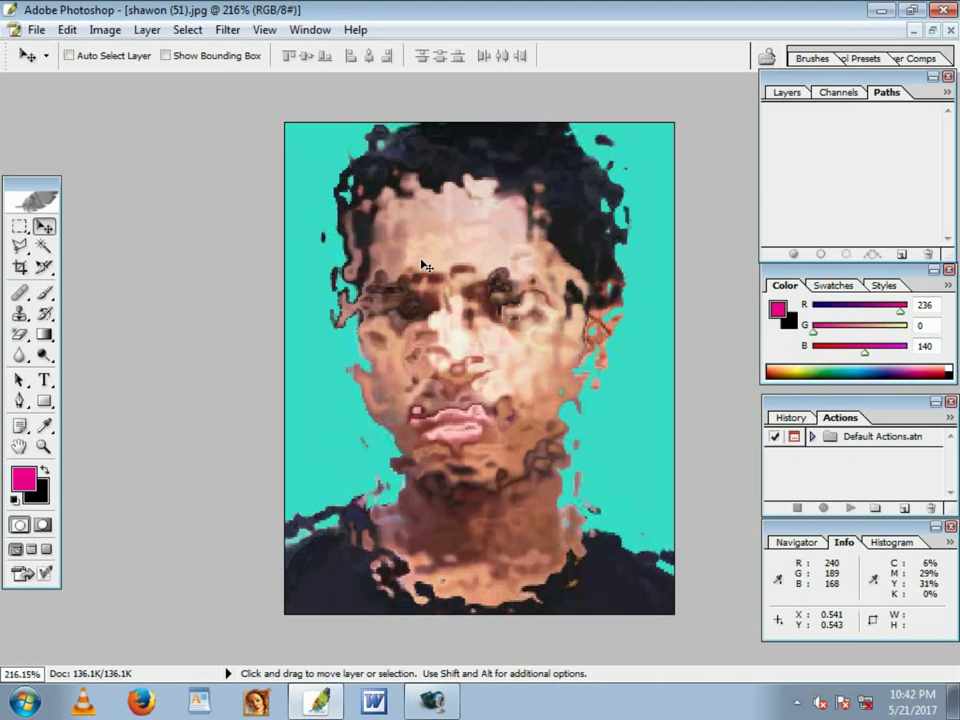
{"action": "scroll", "coordinate": [422, 266], "scroll_direction": "down", "scroll_amount": 1}
{"action": "key", "text": "ctrl+z"}
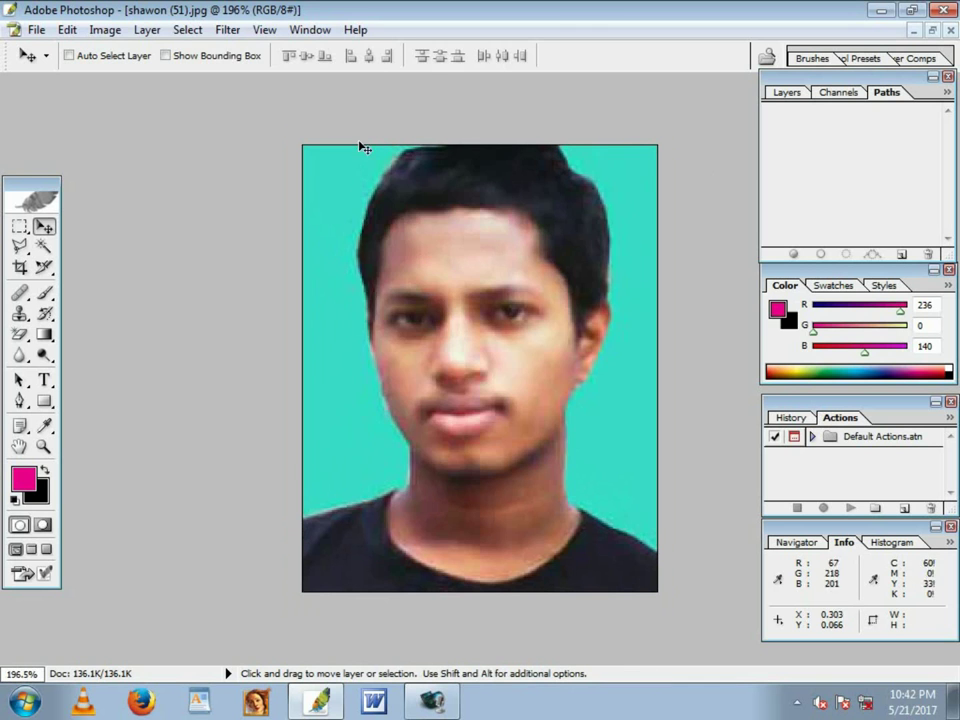
{"action": "left_click", "coordinate": [220, 30]}
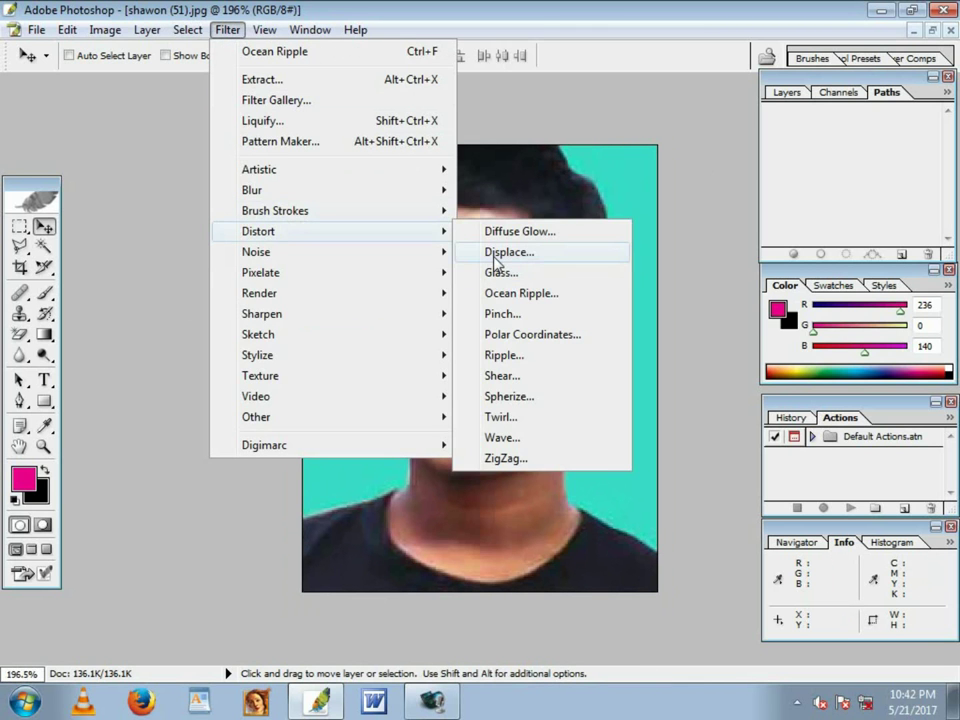
{"action": "left_click", "coordinate": [496, 252]}
{"action": "left_click_drag", "start_coordinate": [471, 156], "coordinate": [262, 236]}
{"action": "type", "text": "15"}
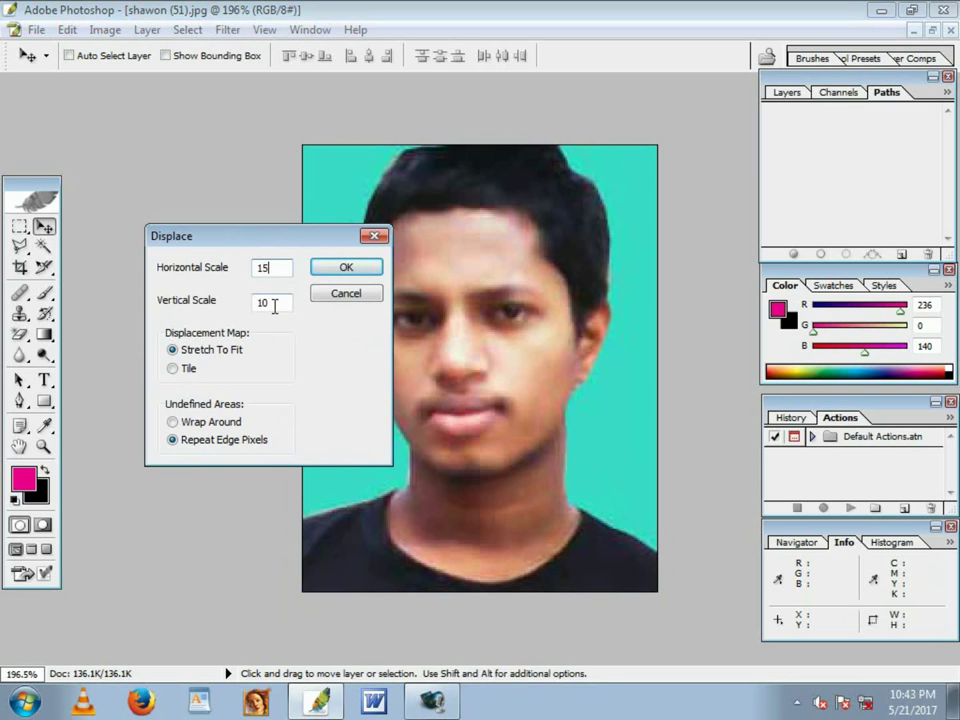
{"action": "double_click", "coordinate": [274, 304]}
{"action": "type", "text": "1"}
{"action": "left_click", "coordinate": [340, 267]}
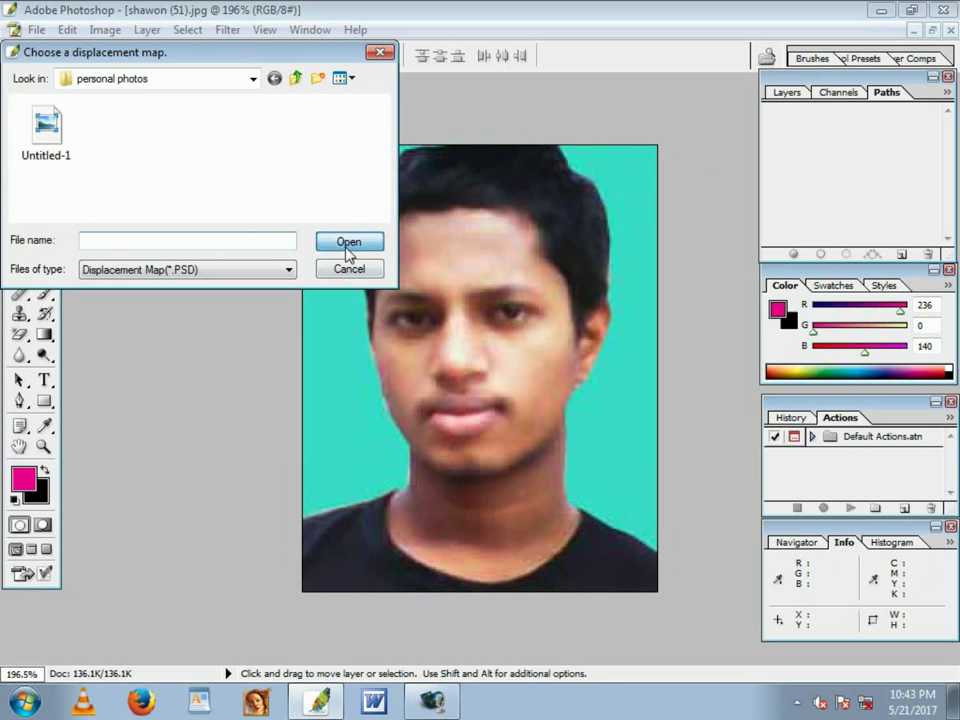
{"action": "left_click", "coordinate": [346, 245]}
{"action": "left_click", "coordinate": [379, 53]}
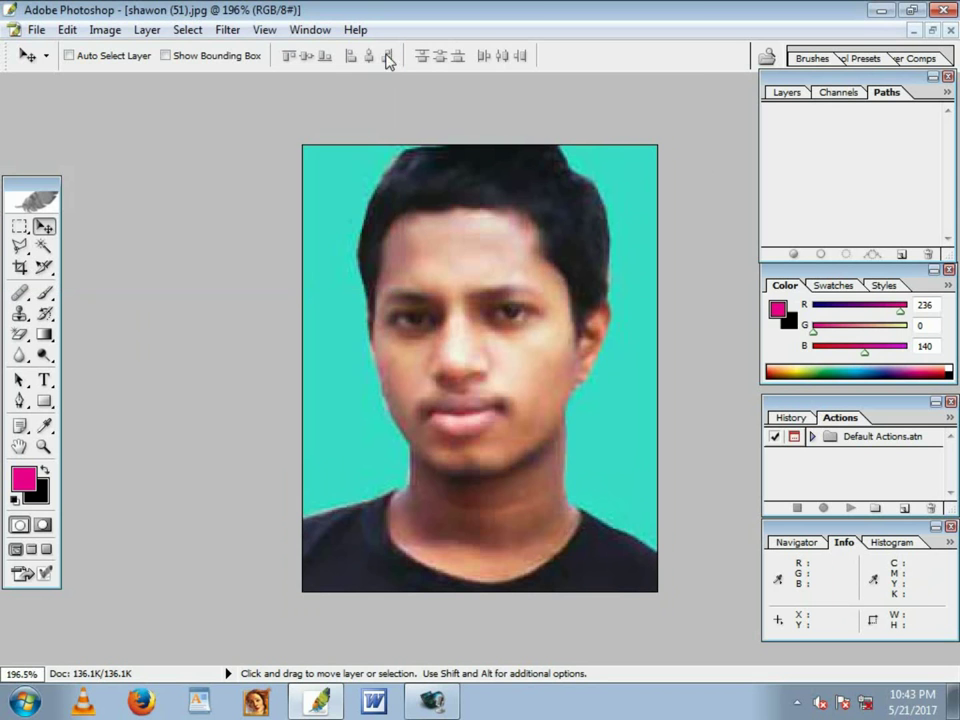
{"action": "scroll", "coordinate": [435, 255], "scroll_direction": "up", "scroll_amount": 1}
{"action": "scroll", "coordinate": [436, 248], "scroll_direction": "down", "scroll_amount": 2}
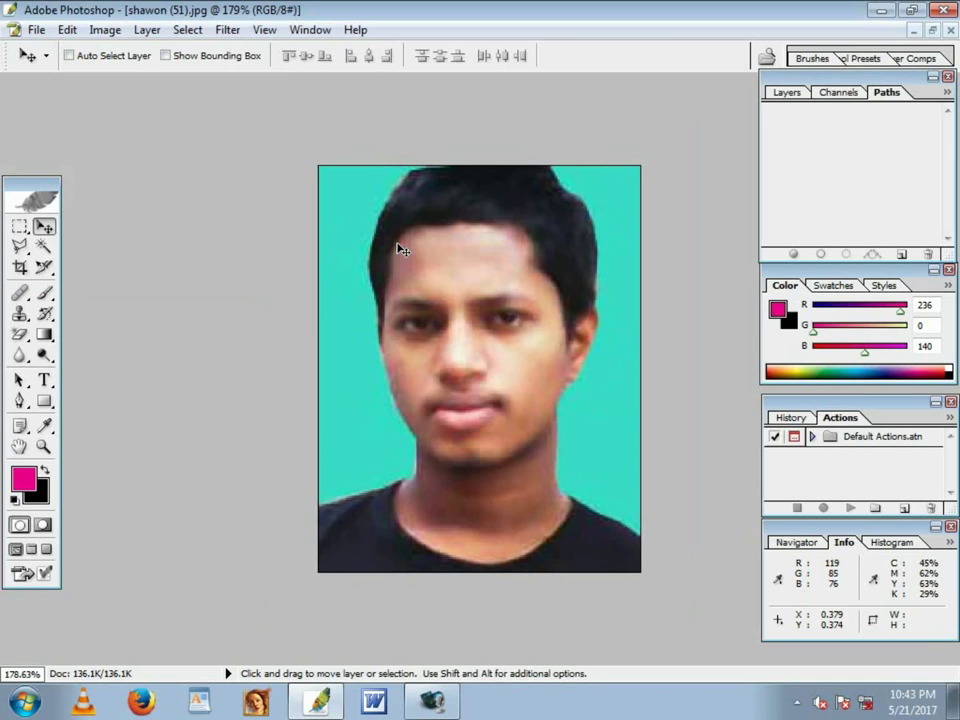
{"action": "key", "text": "shift"}
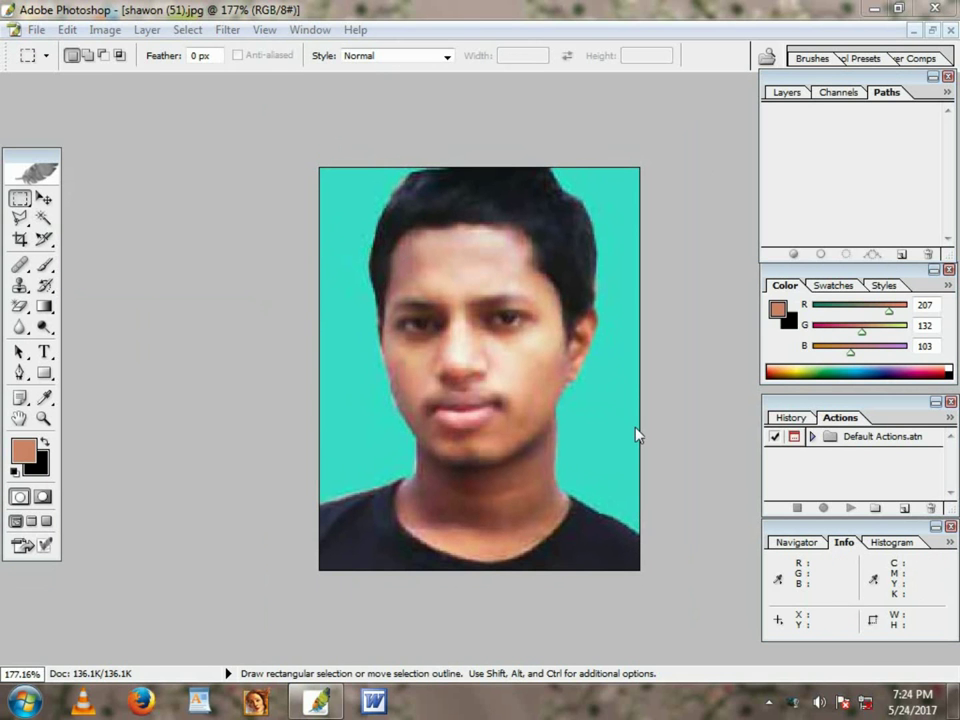